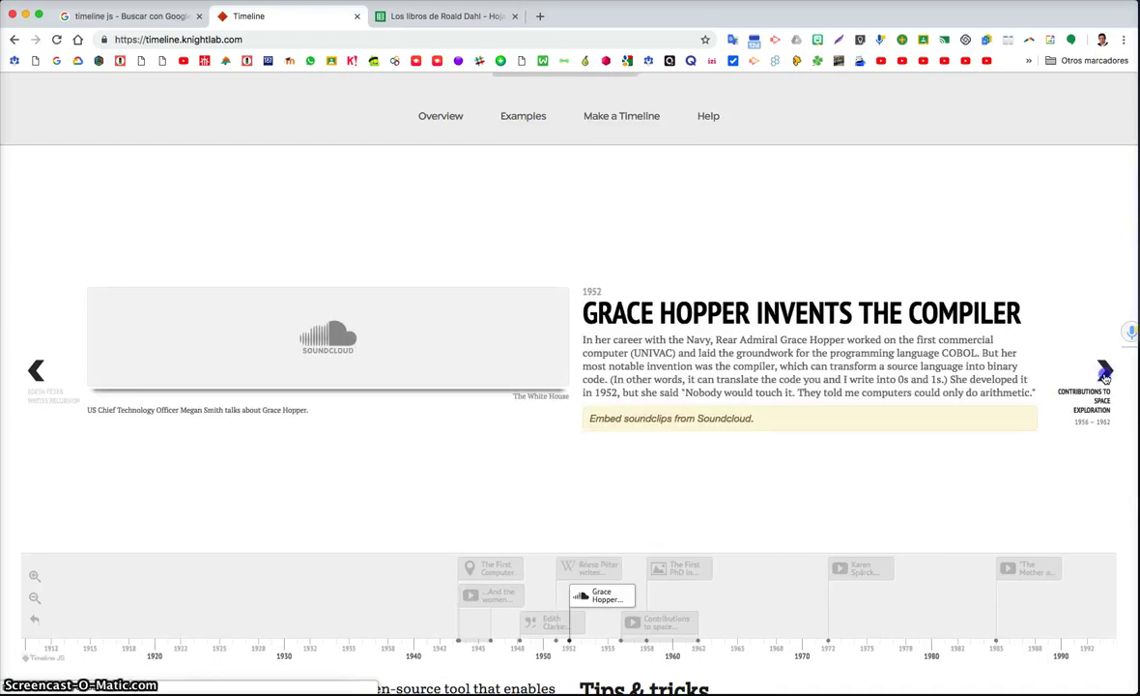
# Advance the example timeline three slides to the 1972 Karen Spärck Jones slide
pyautogui.click(1106, 373)
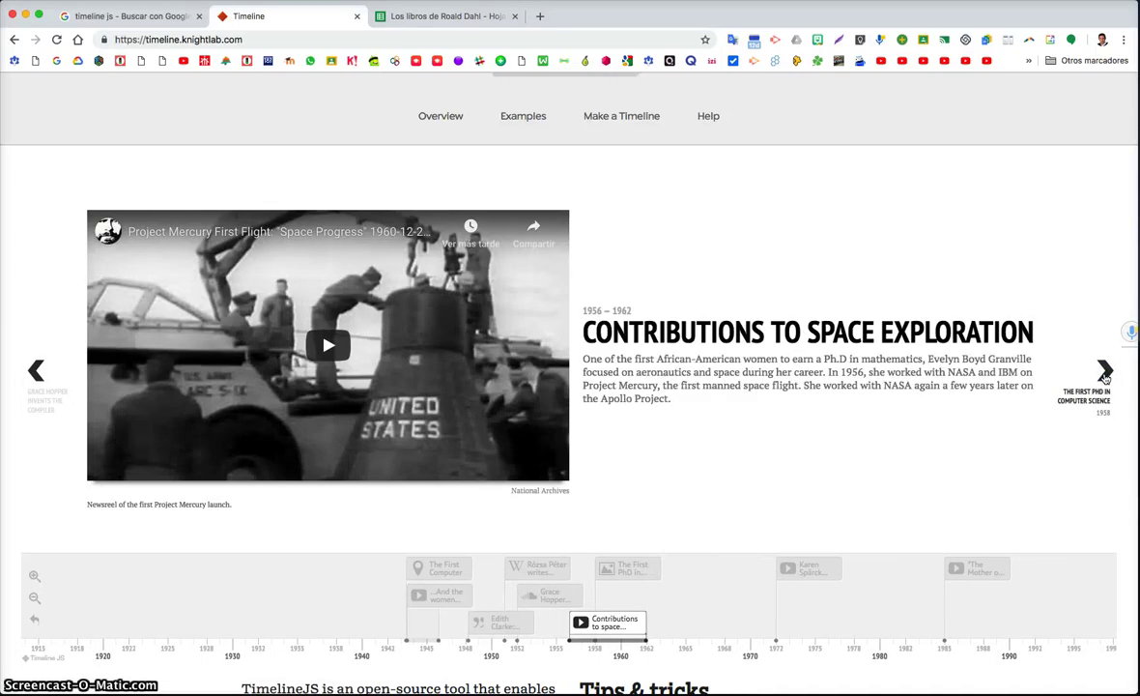
pyautogui.click(1106, 373)
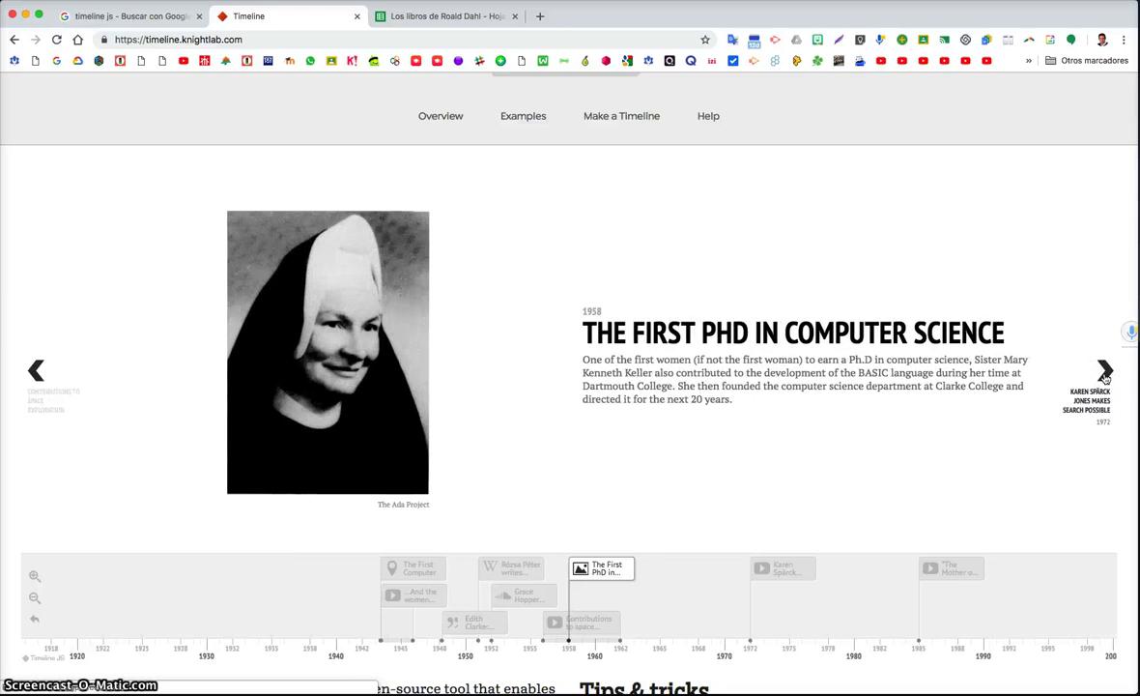
pyautogui.click(1103, 370)
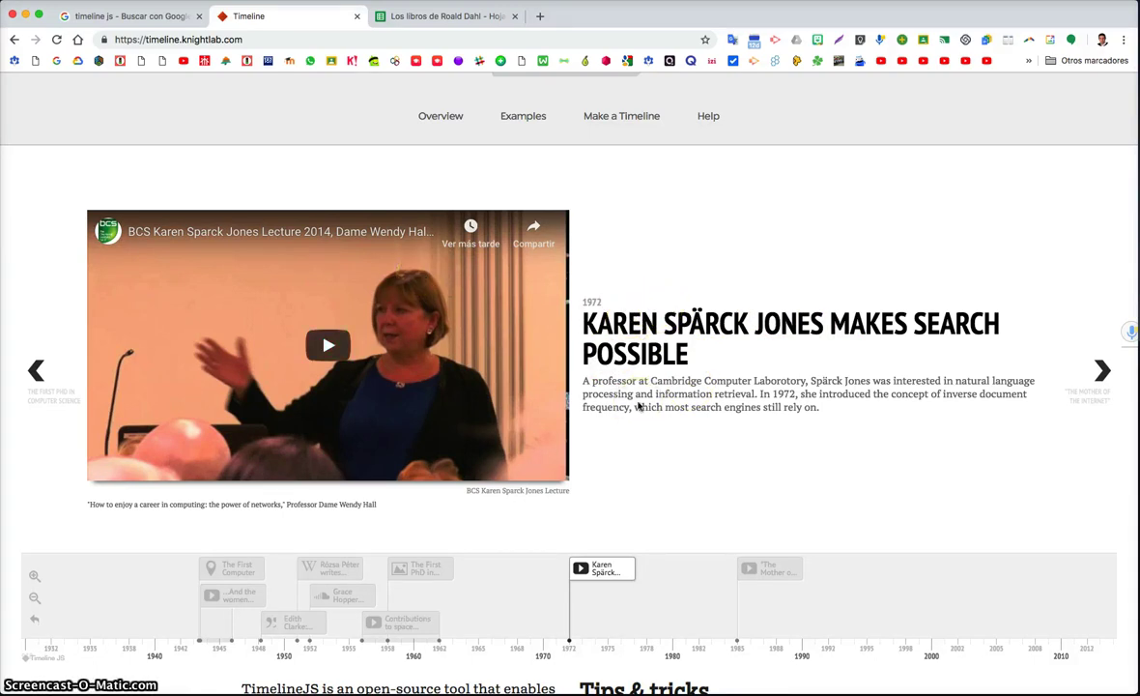
# Scroll the TimelineJS page to Make a Timeline and request the spreadsheet template
pyautogui.click(145, 21)
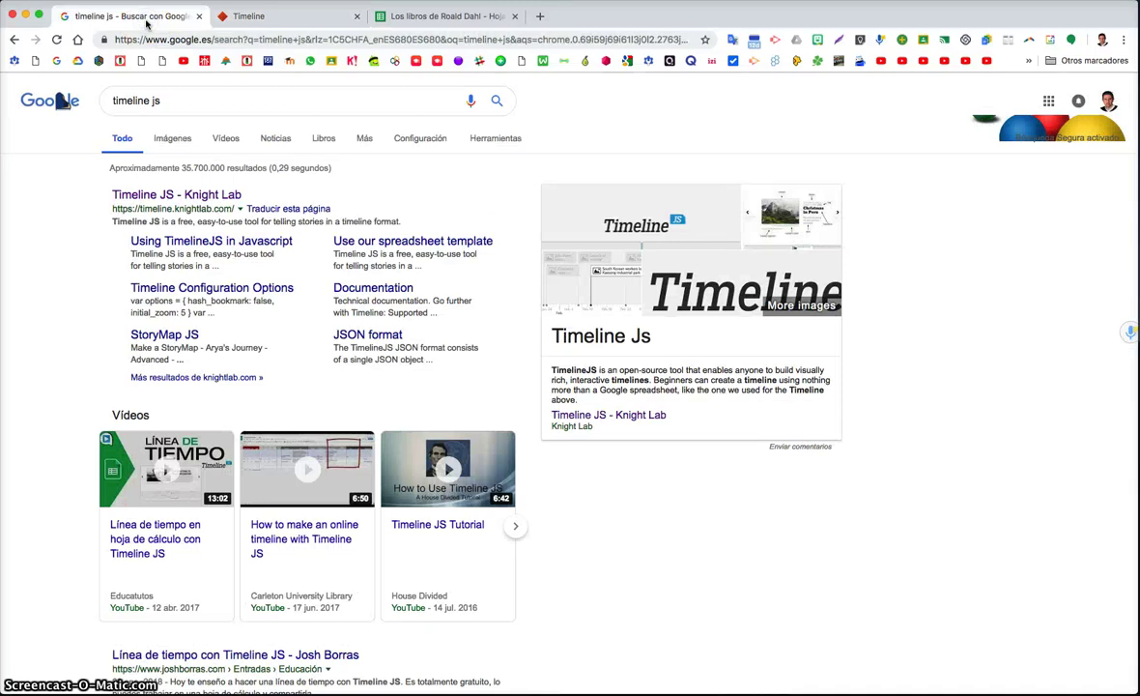
pyautogui.click(245, 19)
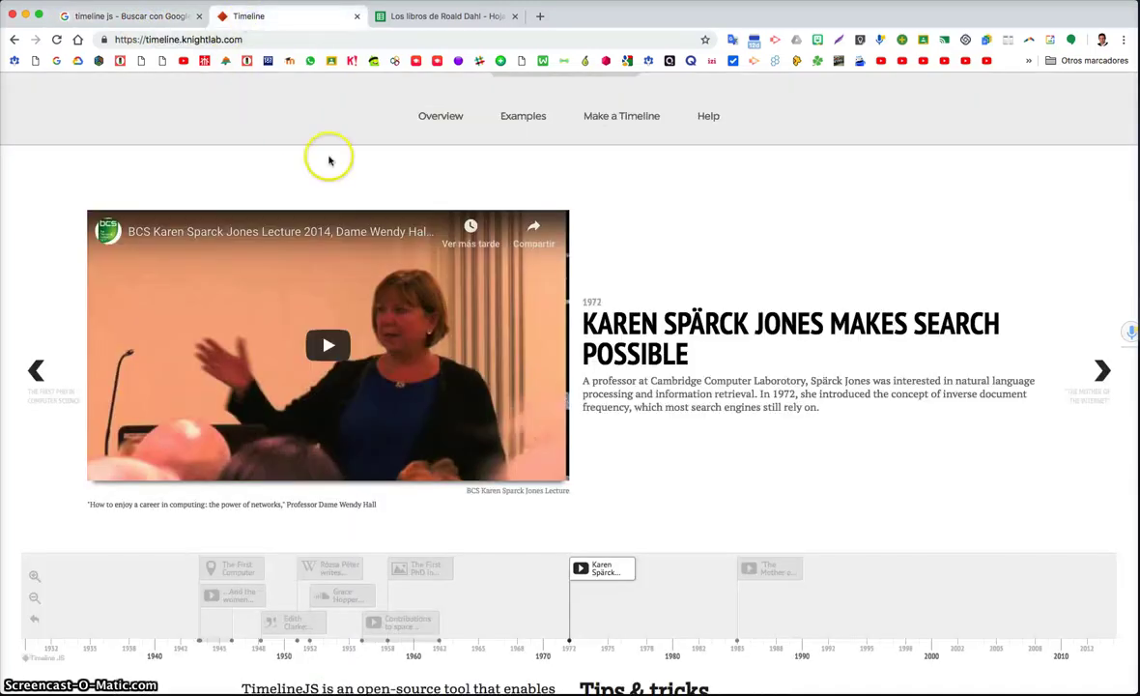
pyautogui.scroll(-5, 326, 157)
pyautogui.scroll(-6, 329, 161)
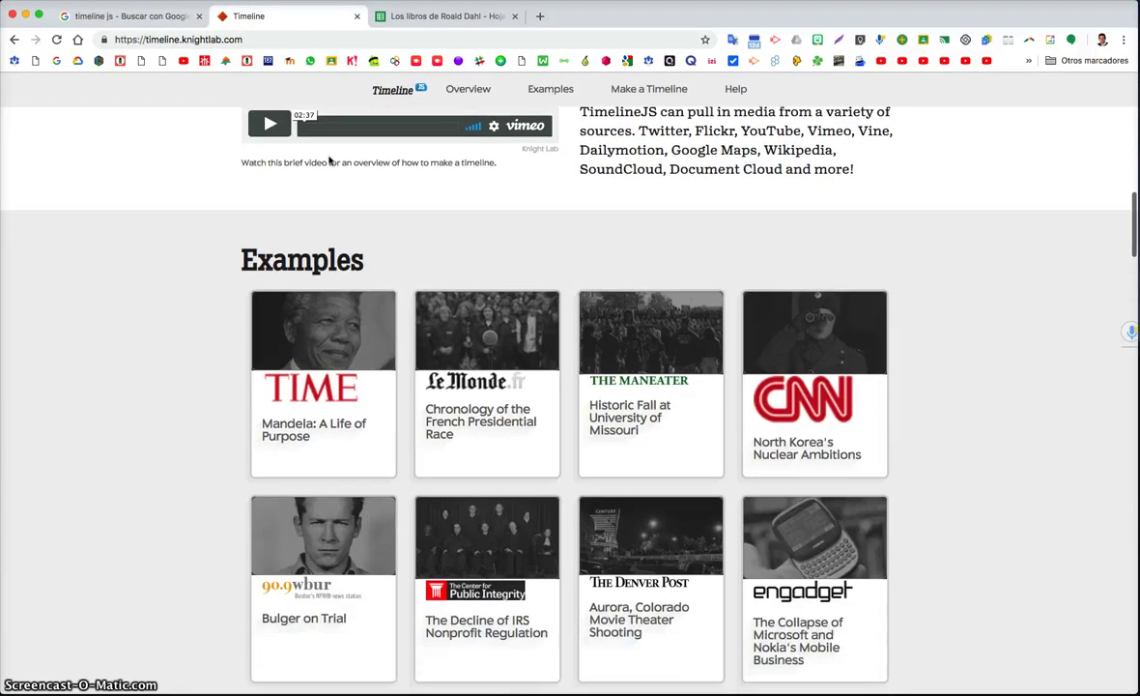
pyautogui.scroll(-10, 329, 161)
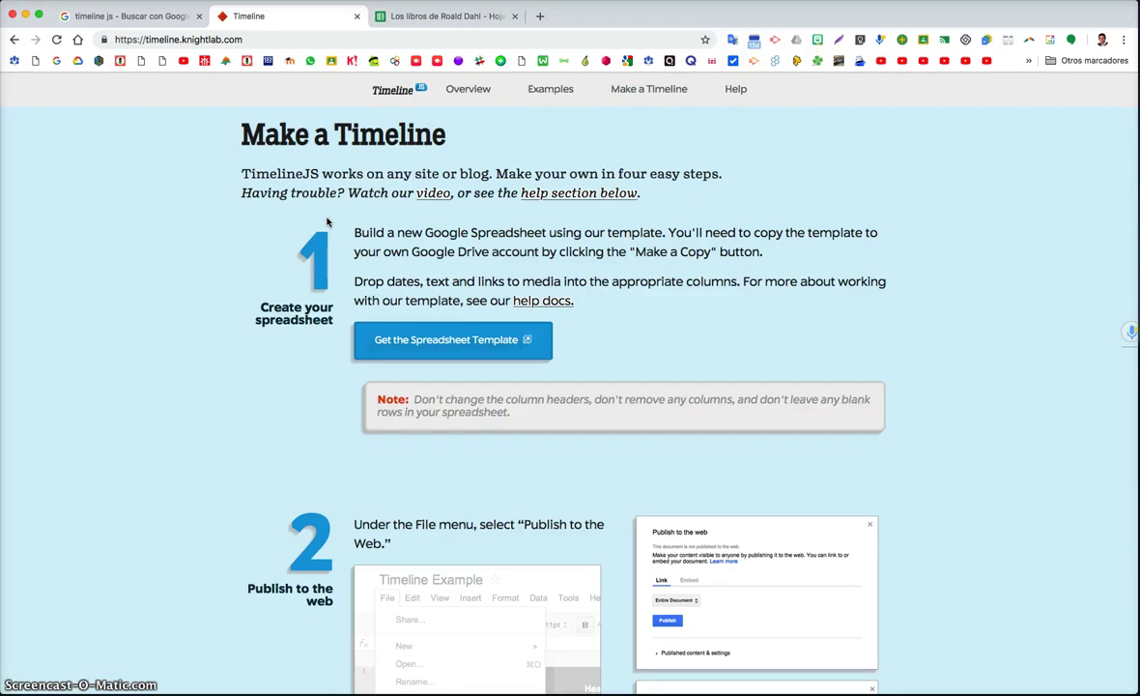
pyautogui.click(426, 342)
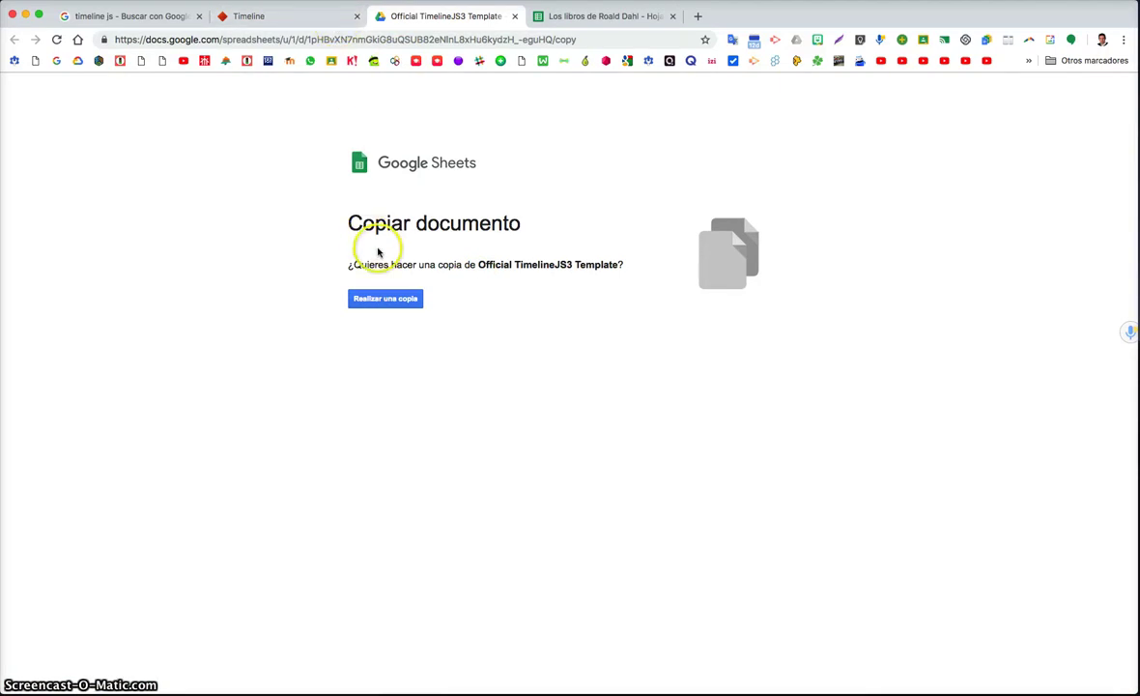
# Make a copy of the Official TimelineJS3 Template spreadsheet
pyautogui.click(397, 303)
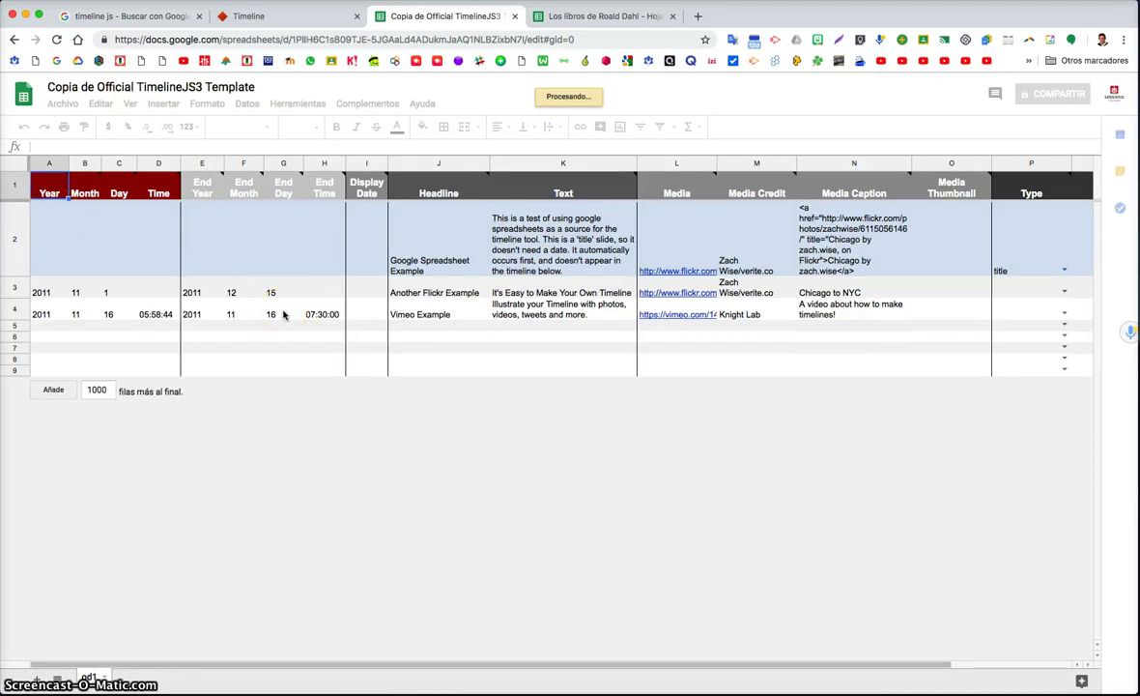
pyautogui.hscroll(3, 284, 314)
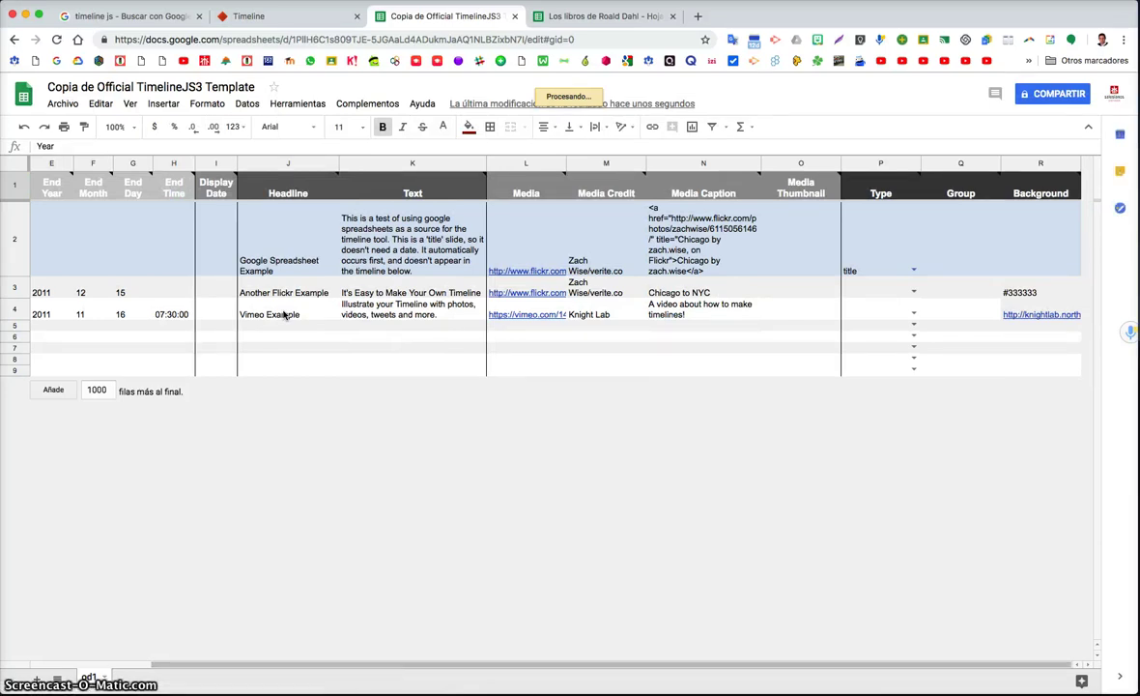
pyautogui.hscroll(-3, 284, 314)
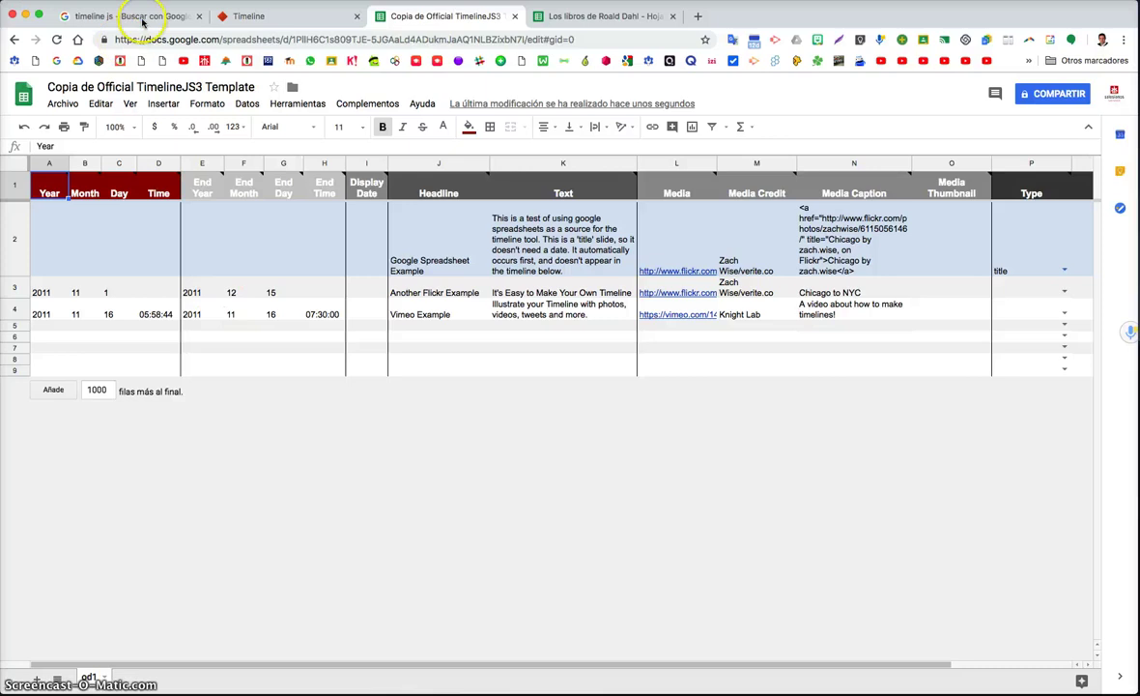
# Review the Knight Lab instructions, then return to the copied spreadsheet
pyautogui.click(253, 15)
pyautogui.scroll(-15, 335, 266)
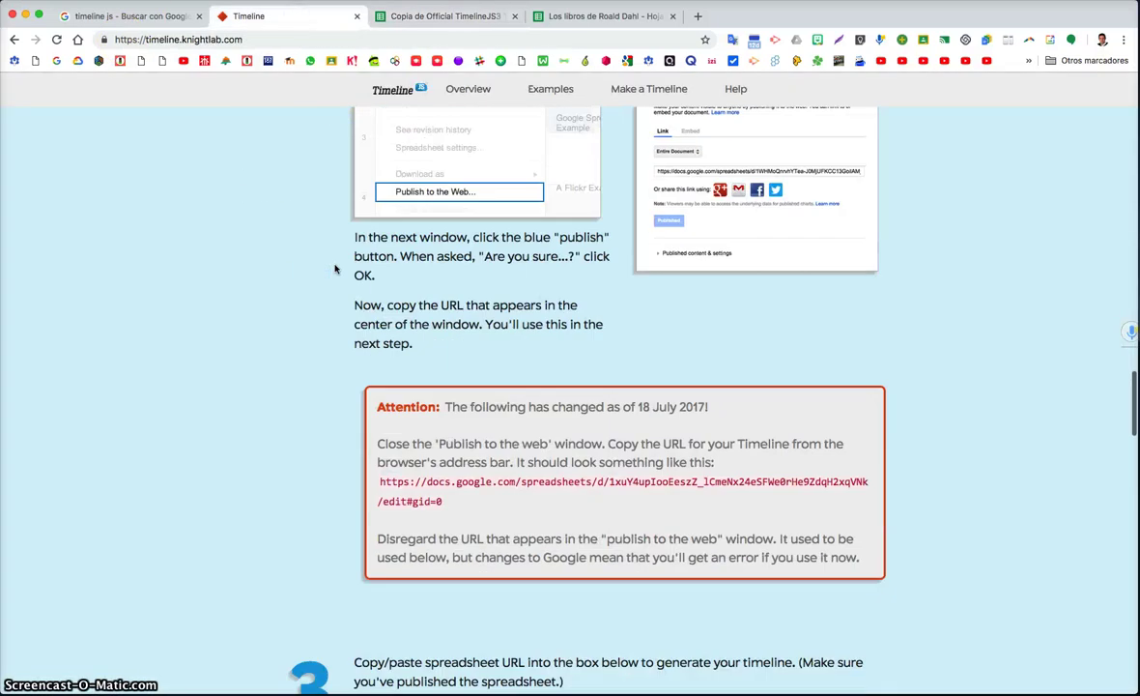
pyautogui.scroll(4, 335, 270)
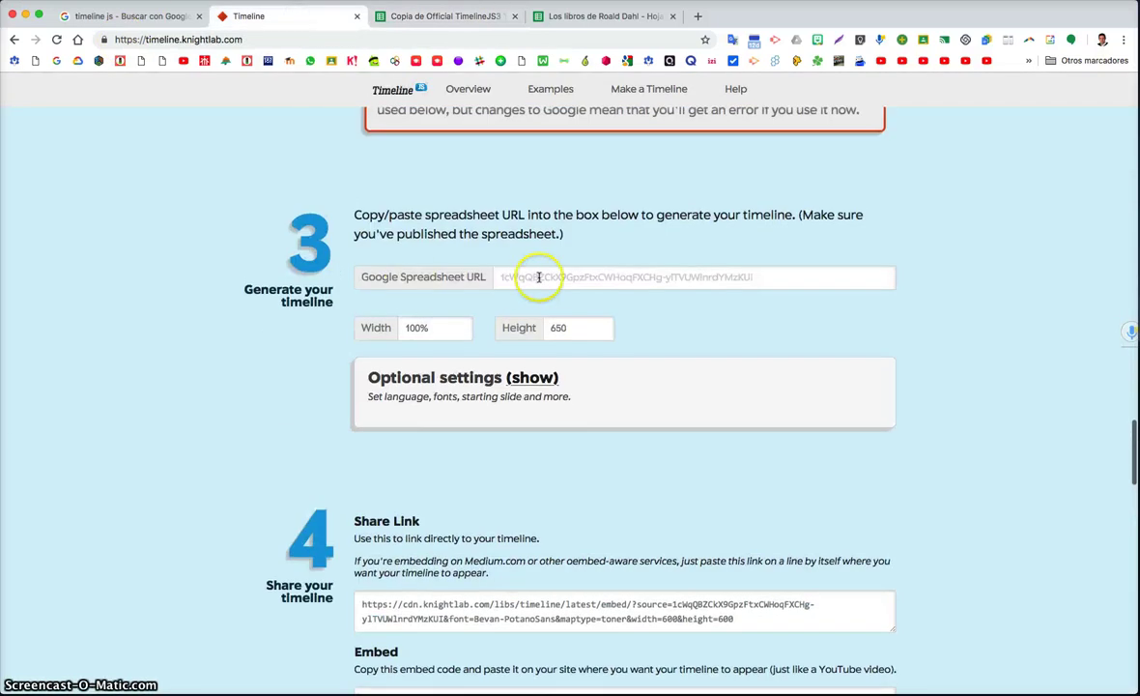
pyautogui.scroll(-6, 376, 330)
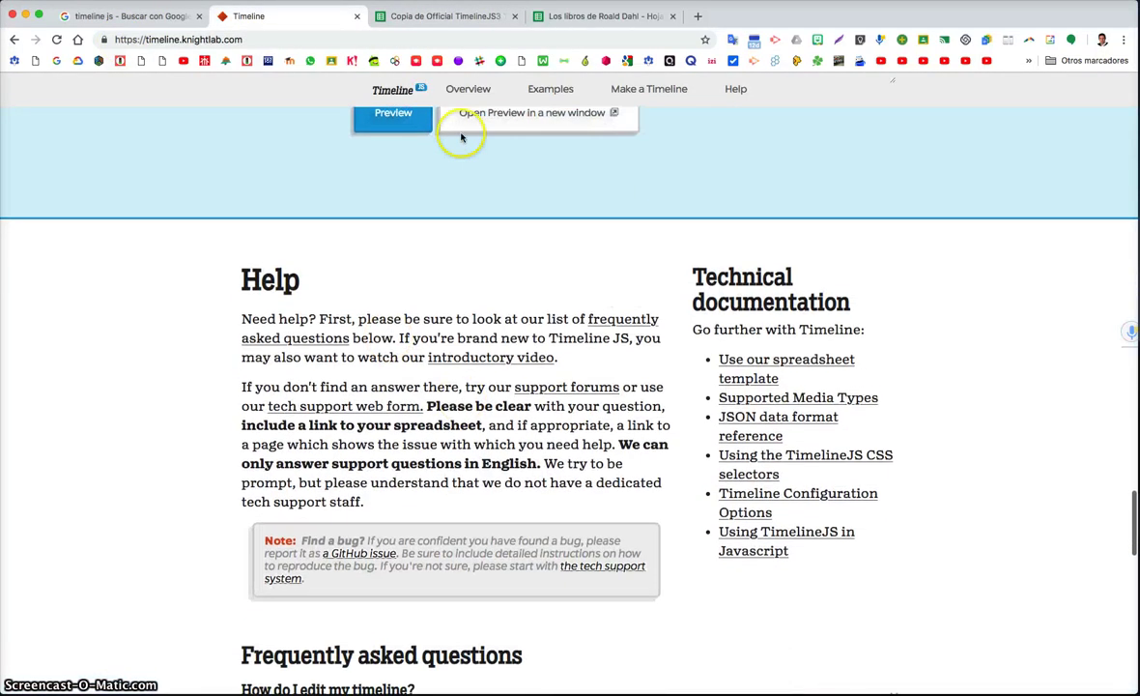
pyautogui.scroll(3, 364, 122)
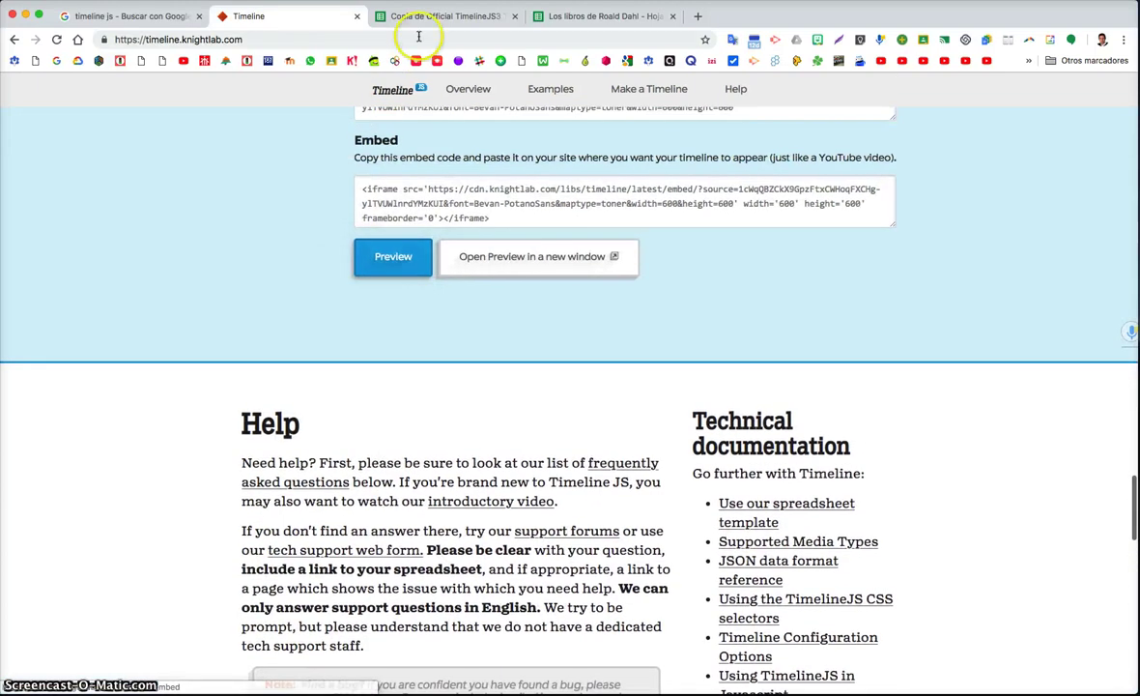
pyautogui.click(407, 17)
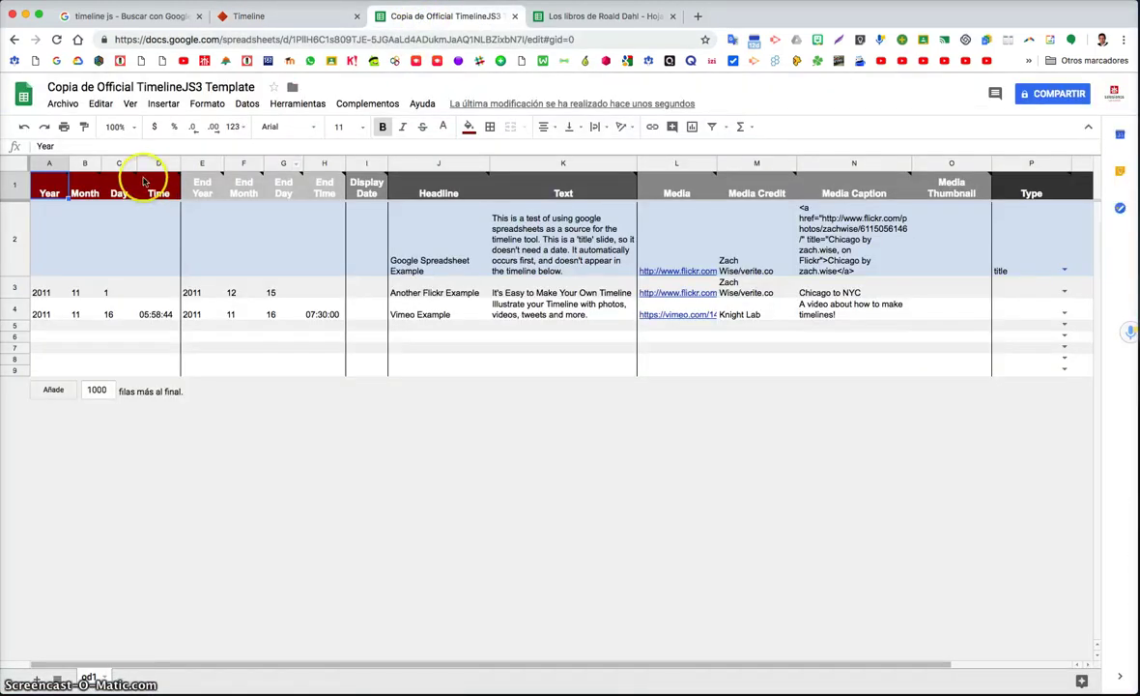
# Inspect the Another Flickr Example row's dates, selecting A3, E3 and F3
pyautogui.moveTo(110, 183)
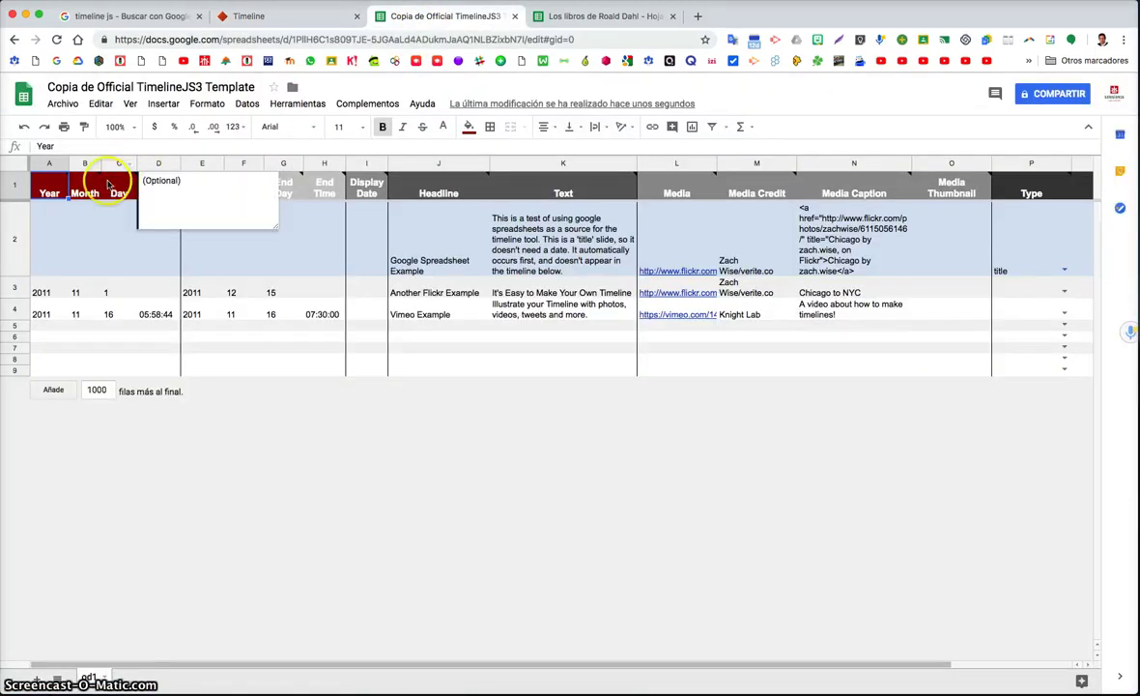
pyautogui.click(43, 245)
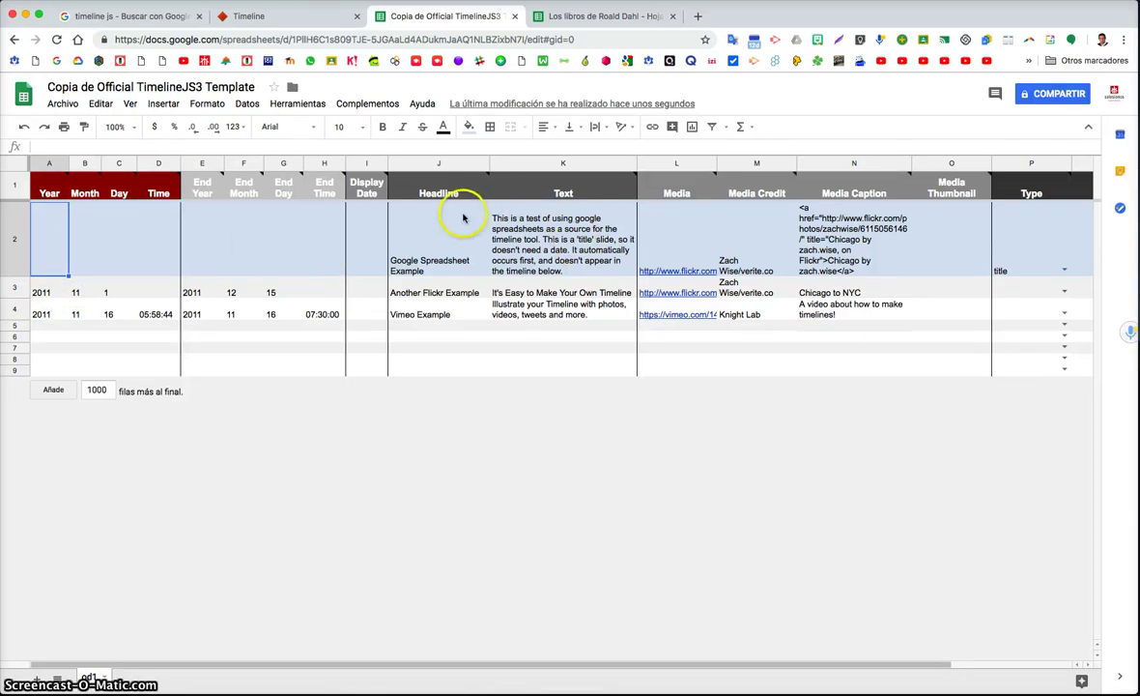
pyautogui.click(55, 292)
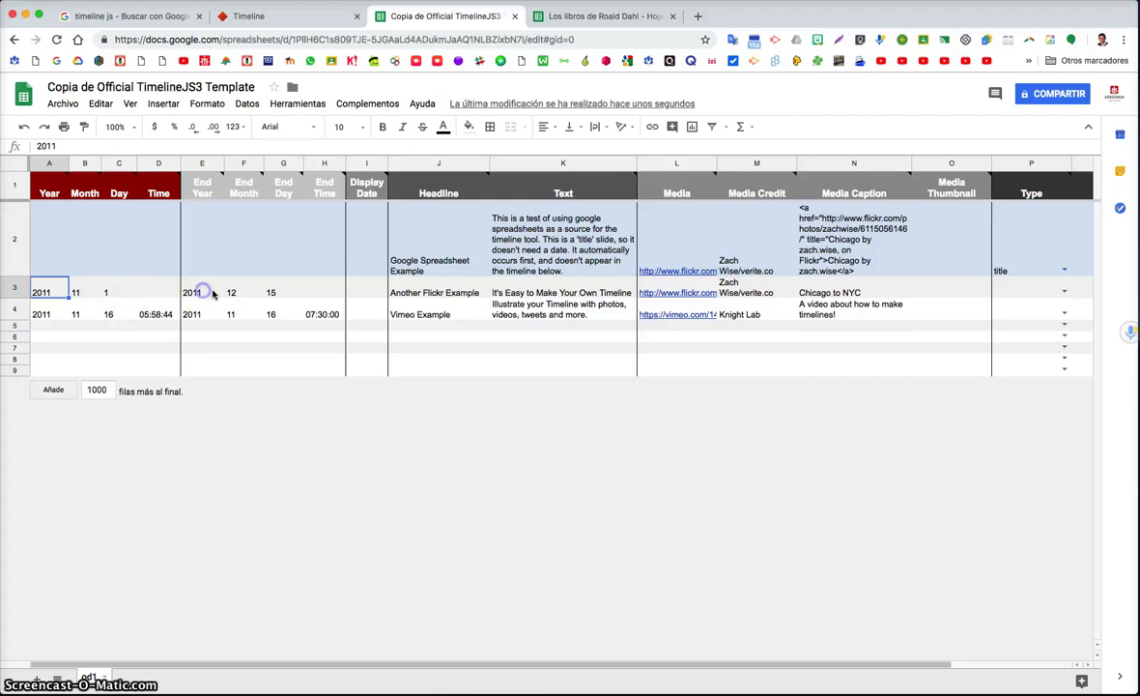
pyautogui.click(205, 292)
pyautogui.click(231, 293)
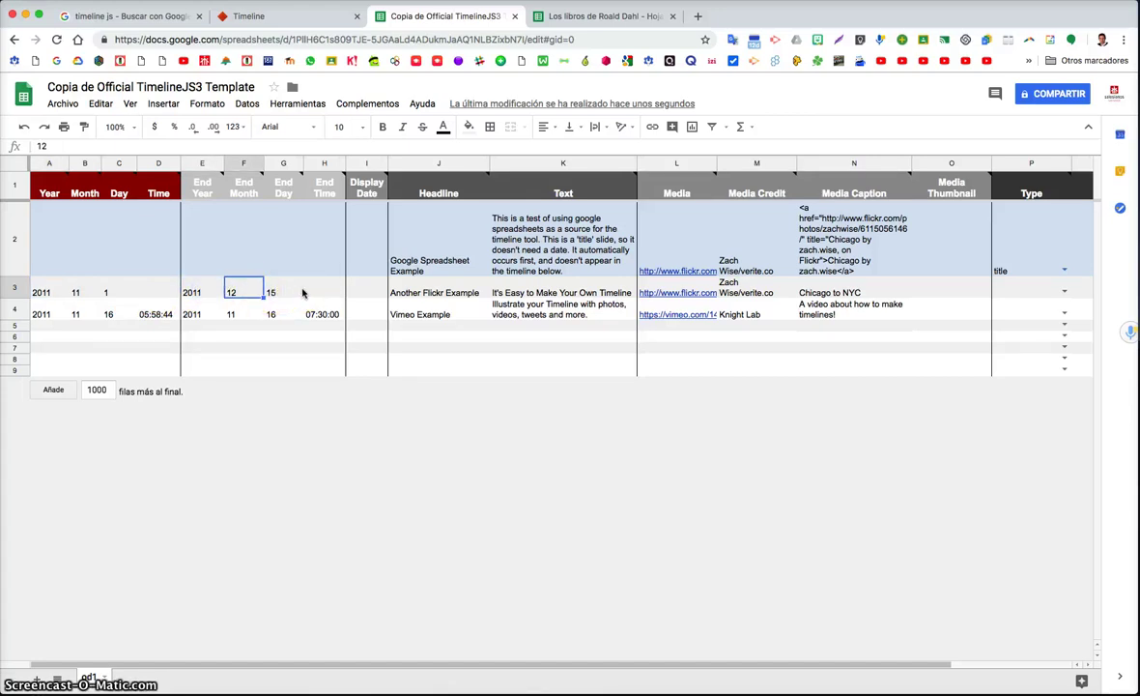
pyautogui.hscroll(2, 302, 293)
pyautogui.hscroll(-2, 303, 293)
# Delete the end date 2011, 12, 15 from cells E3, F3 and G3
pyautogui.click(200, 292)
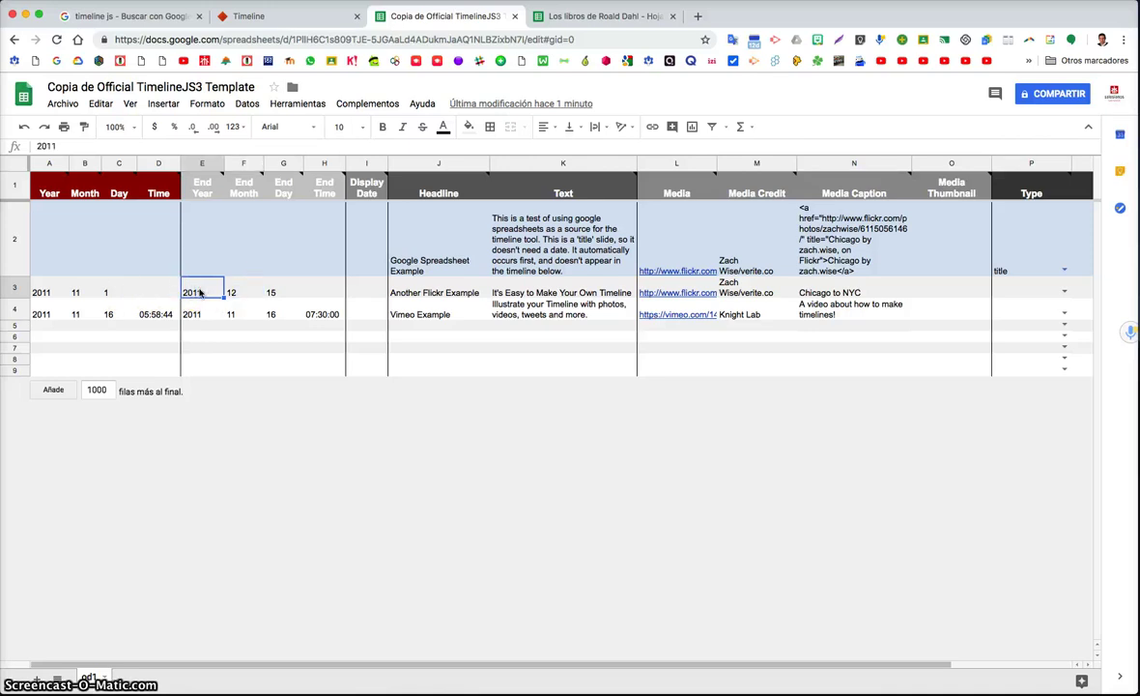
pyautogui.press('Delete')
pyautogui.click(234, 295)
pyautogui.press('Delete')
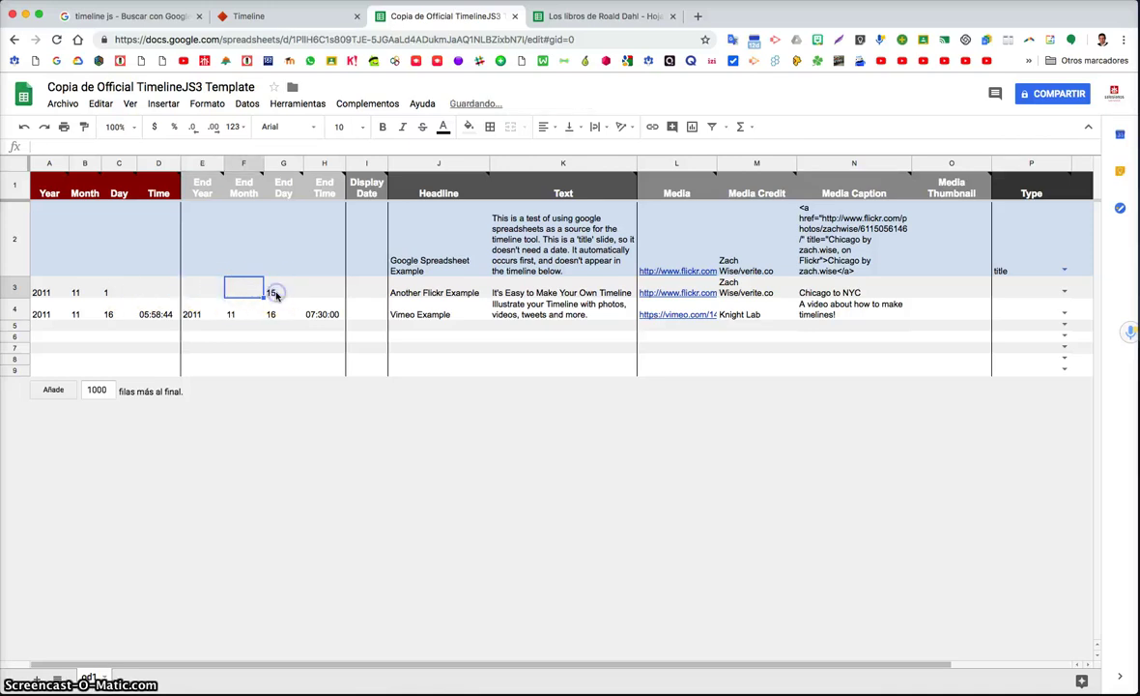
pyautogui.click(275, 293)
pyautogui.press('Delete')
pyautogui.click(431, 290)
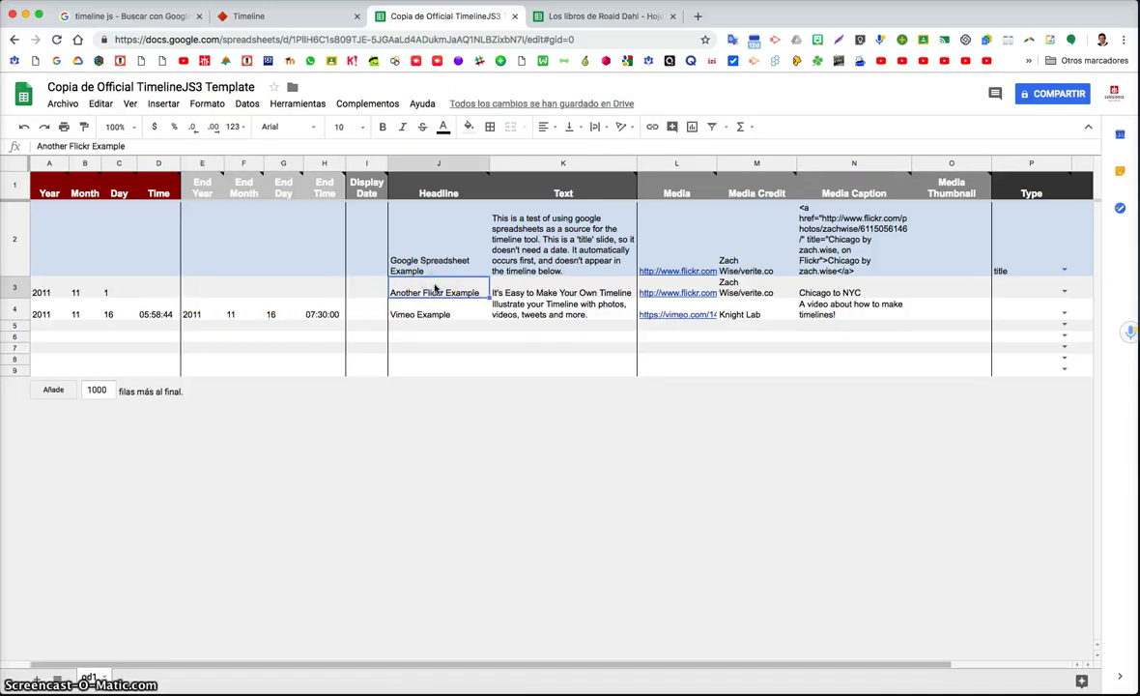
pyautogui.click(538, 290)
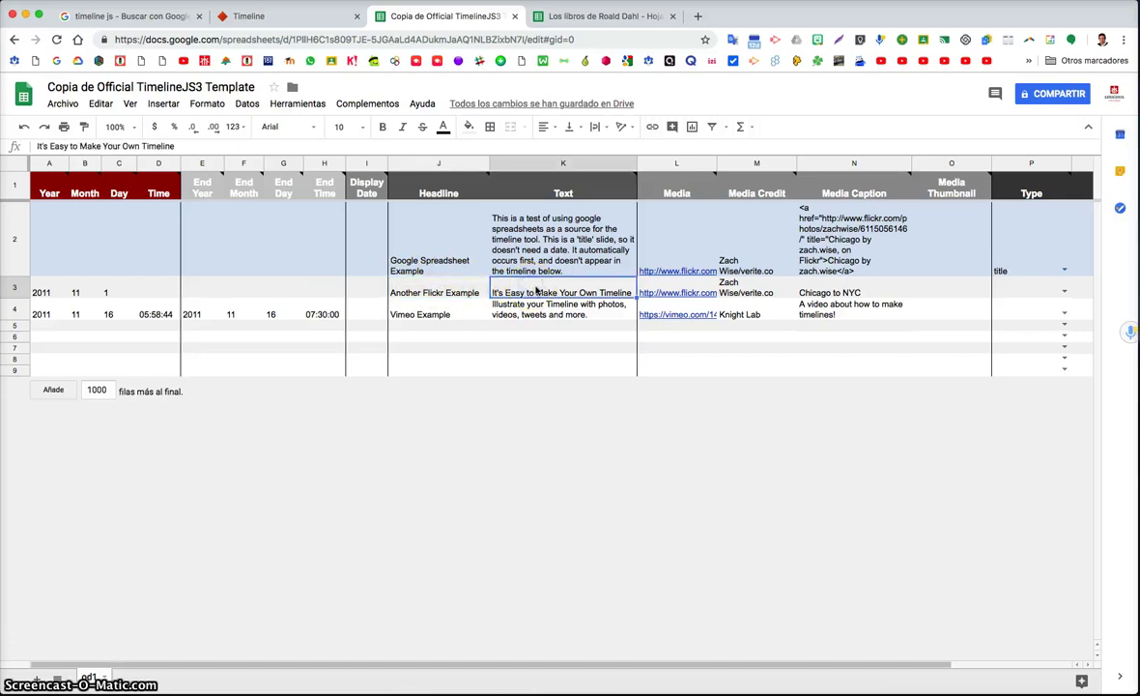
pyautogui.hscroll(4, 538, 290)
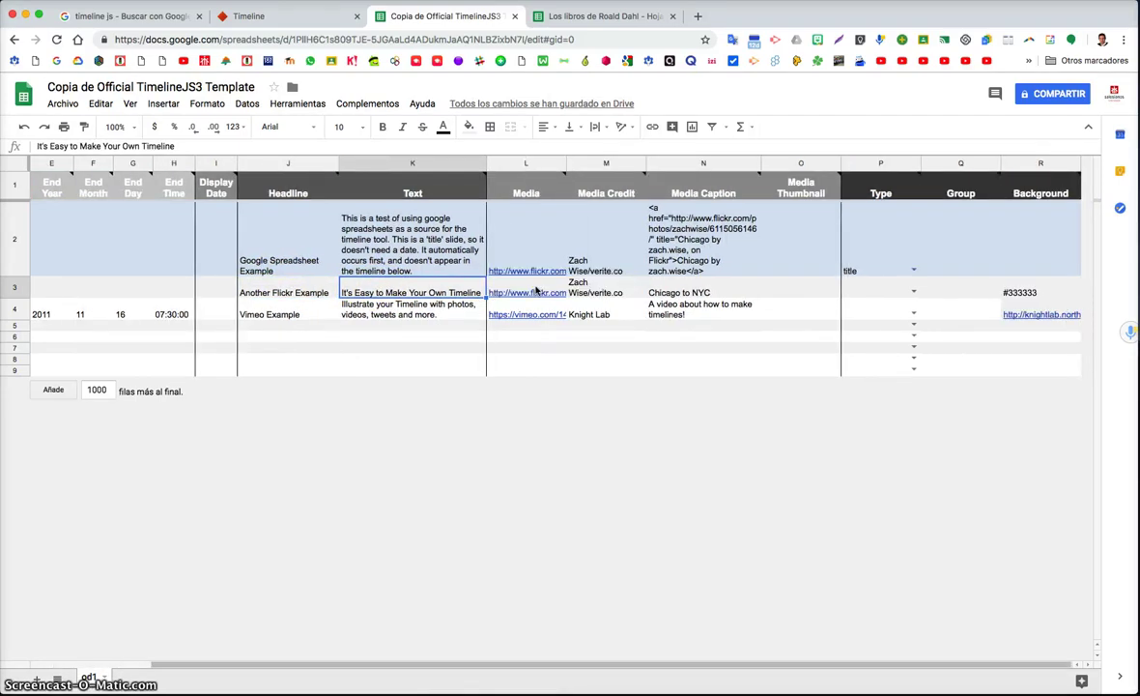
pyautogui.click(530, 292)
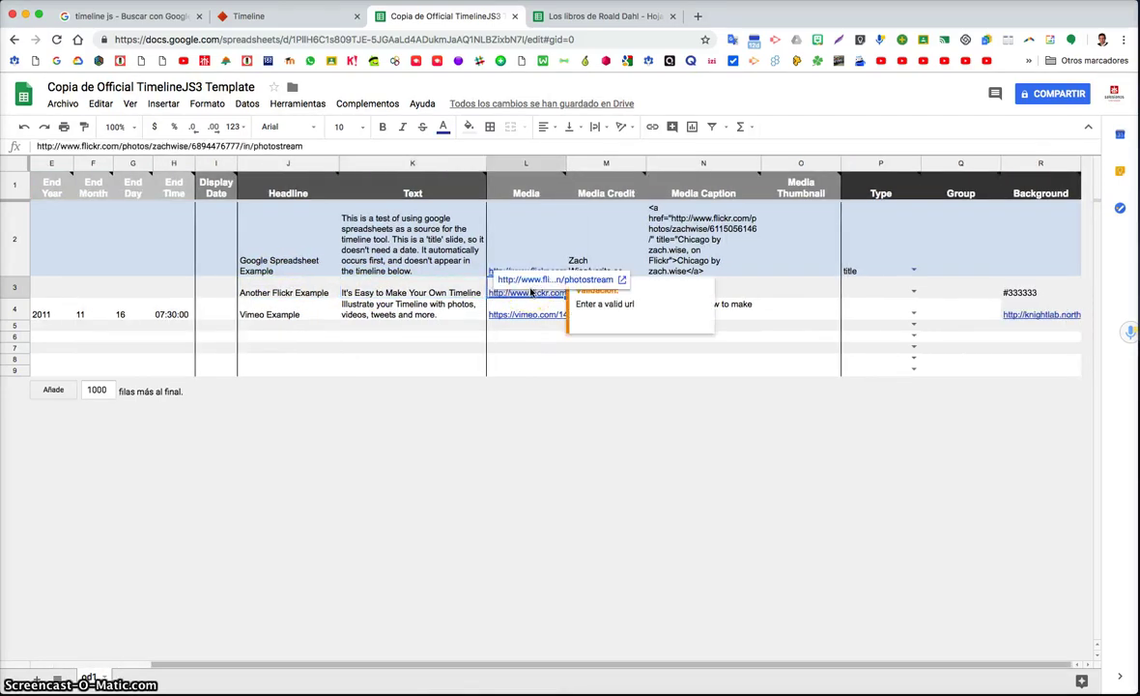
pyautogui.click(593, 246)
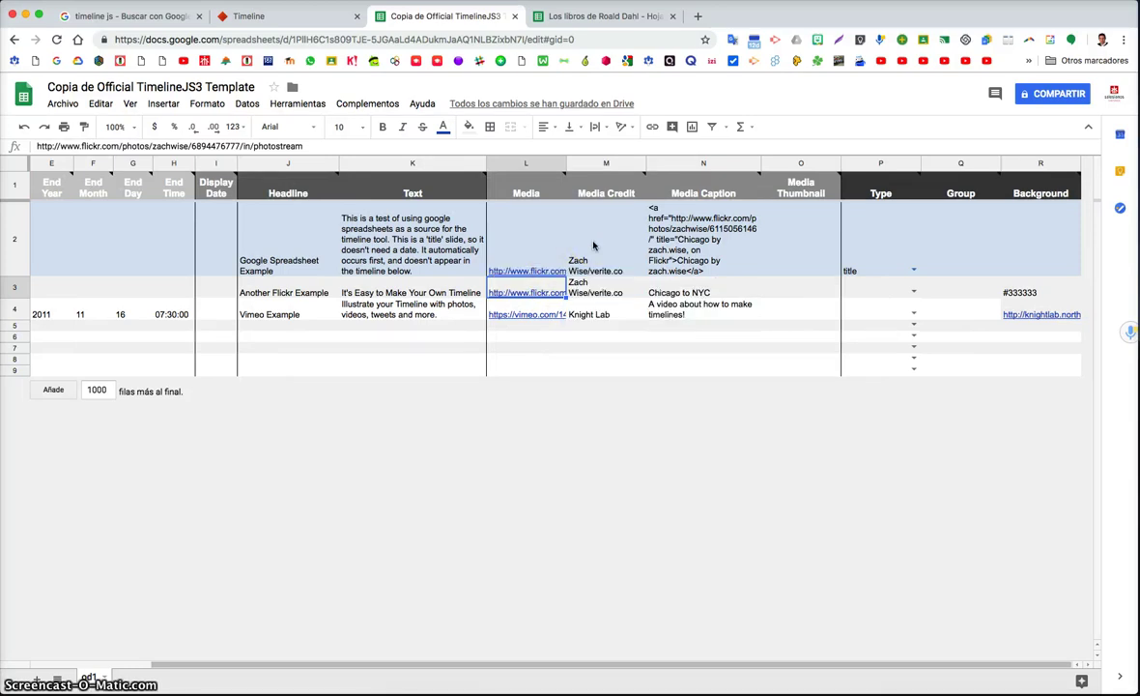
pyautogui.click(544, 292)
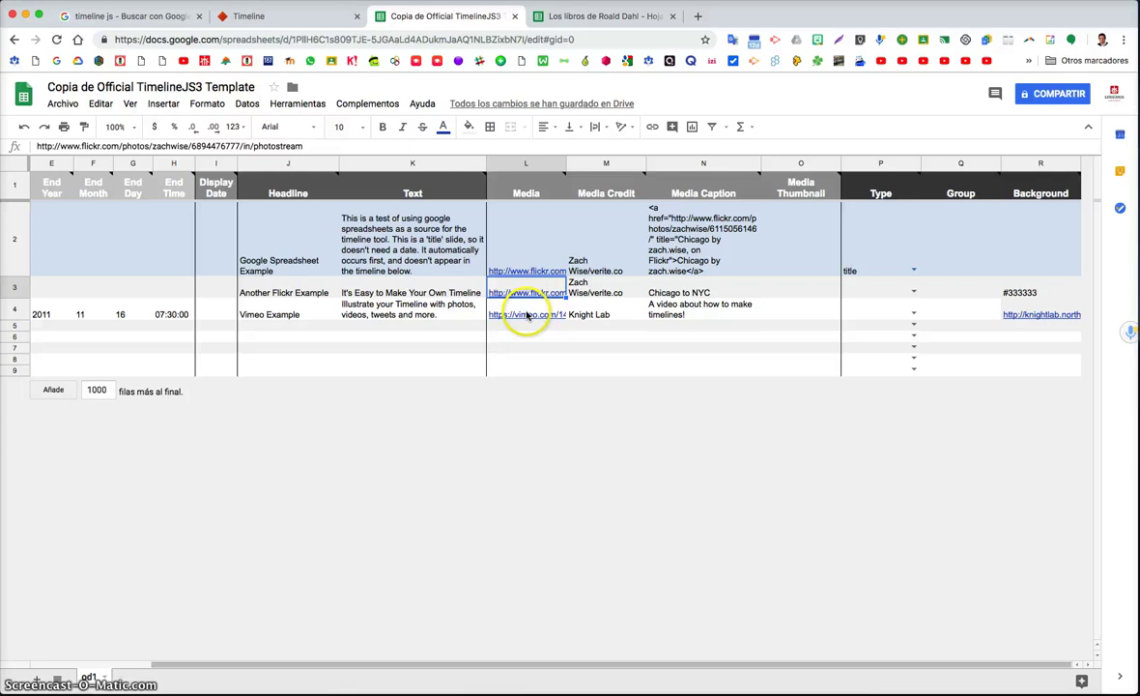
pyautogui.click(595, 298)
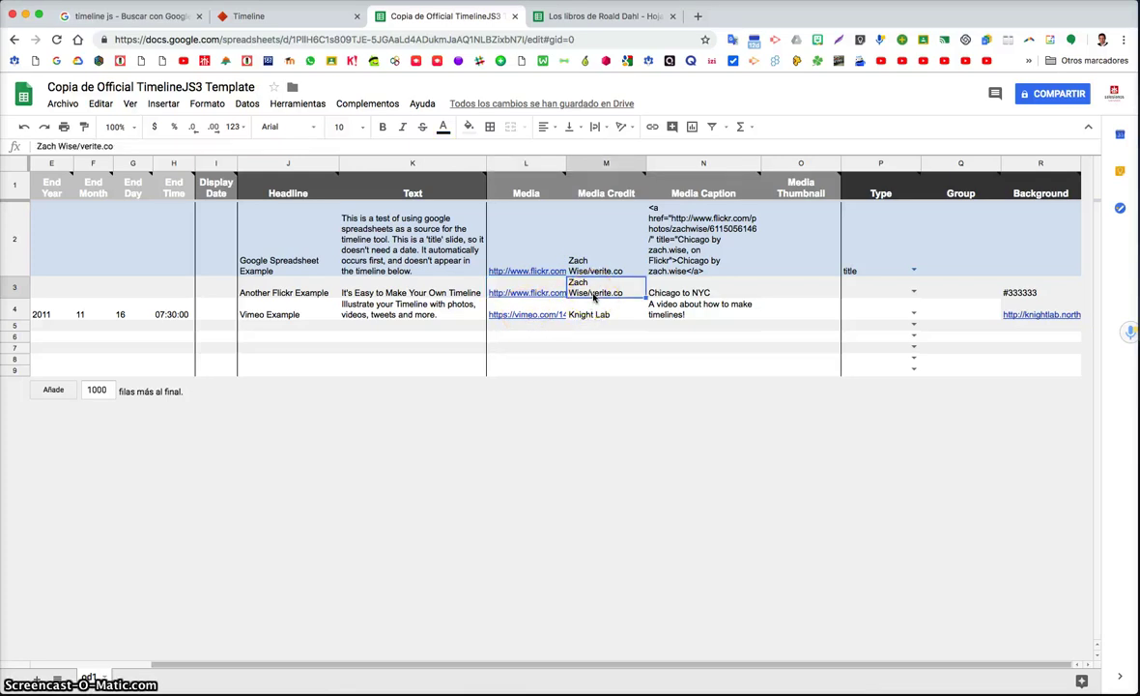
pyautogui.click(682, 297)
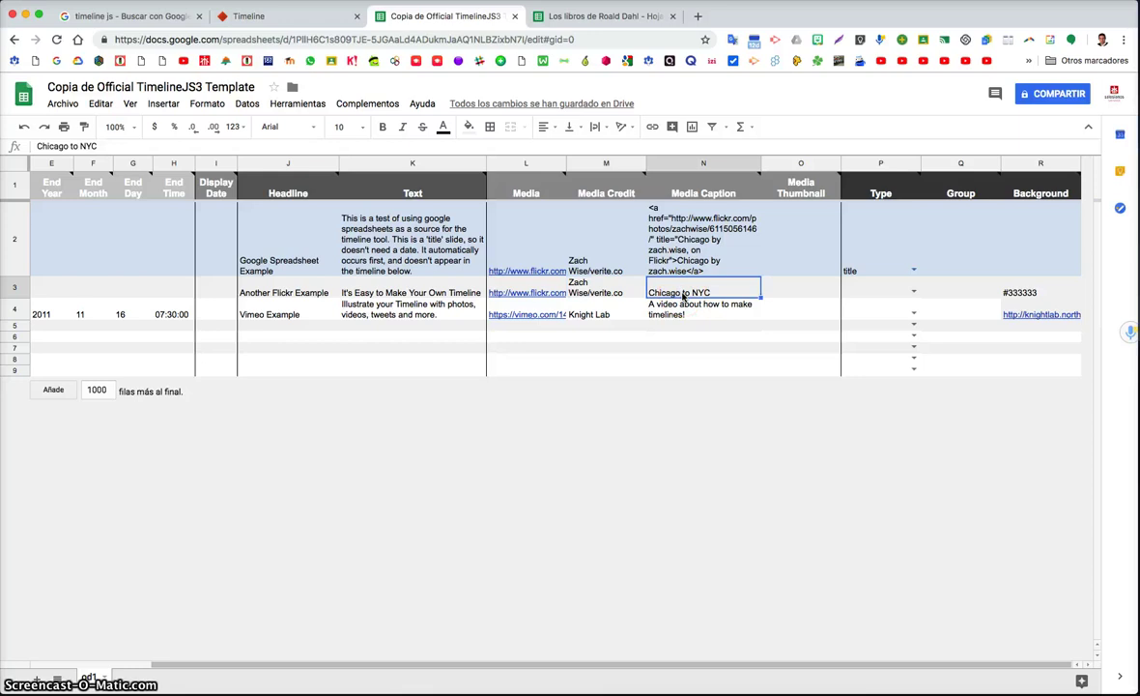
pyautogui.press('Tab')
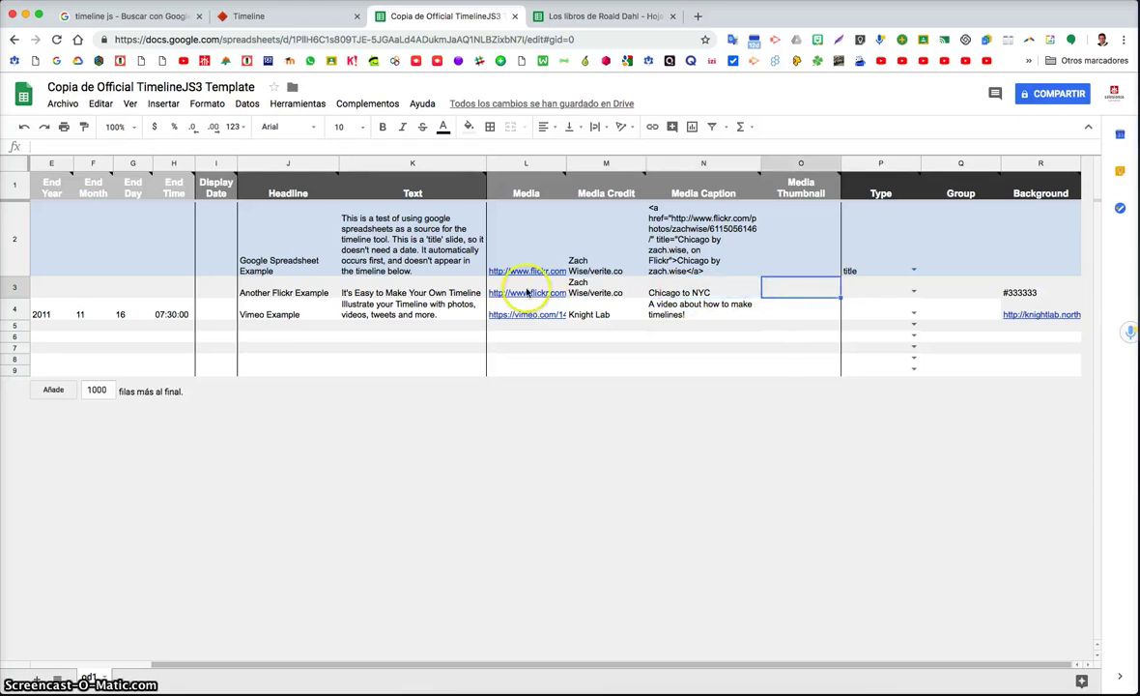
pyautogui.click(788, 293)
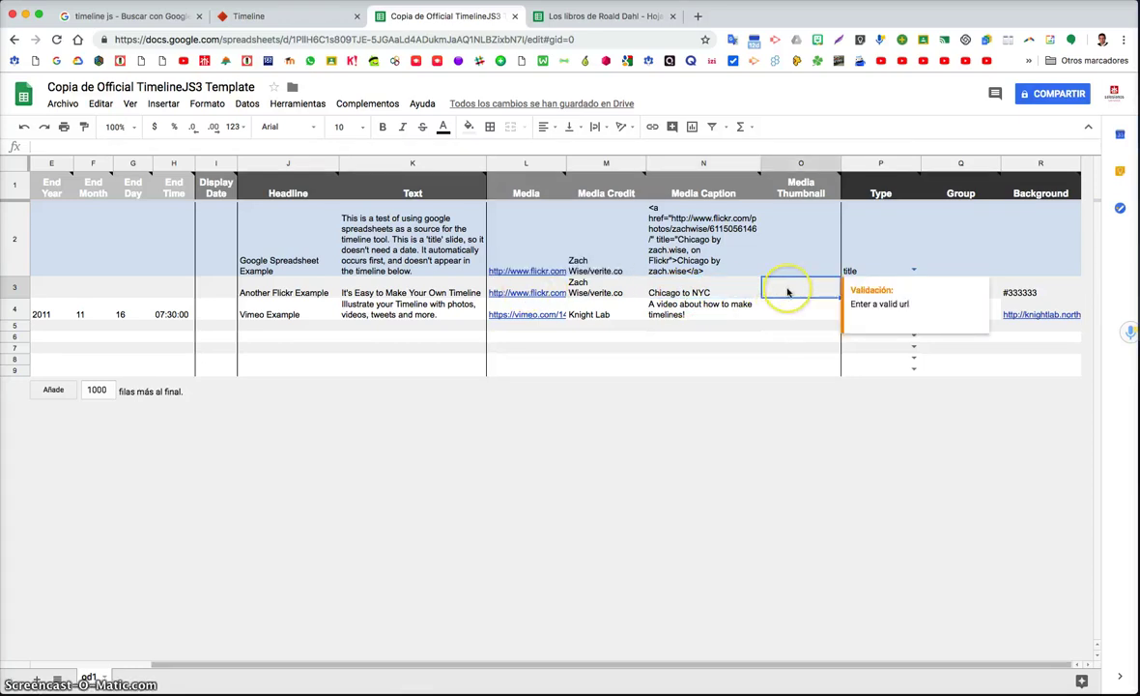
pyautogui.click(870, 274)
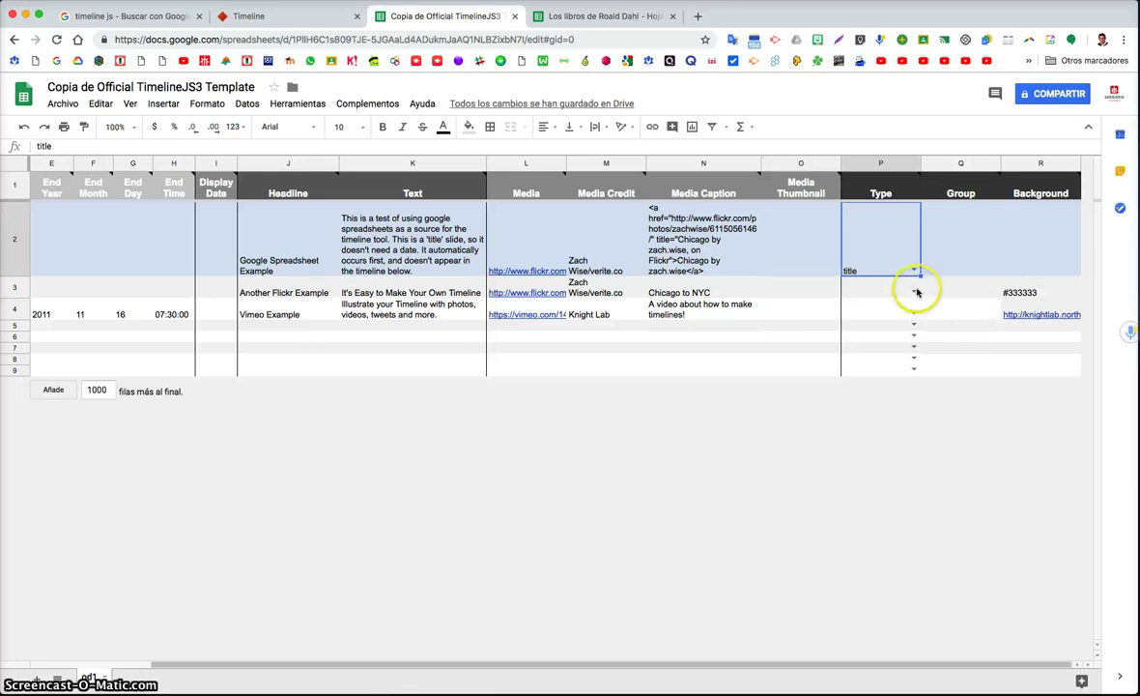
pyautogui.click(863, 267)
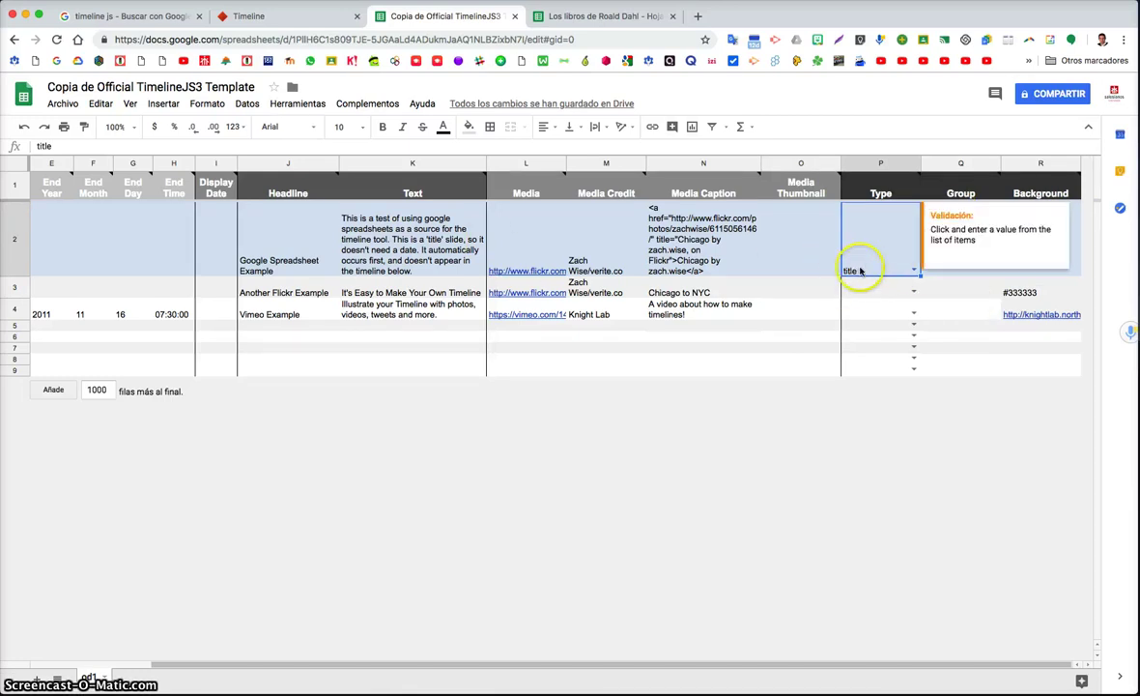
pyautogui.click(913, 292)
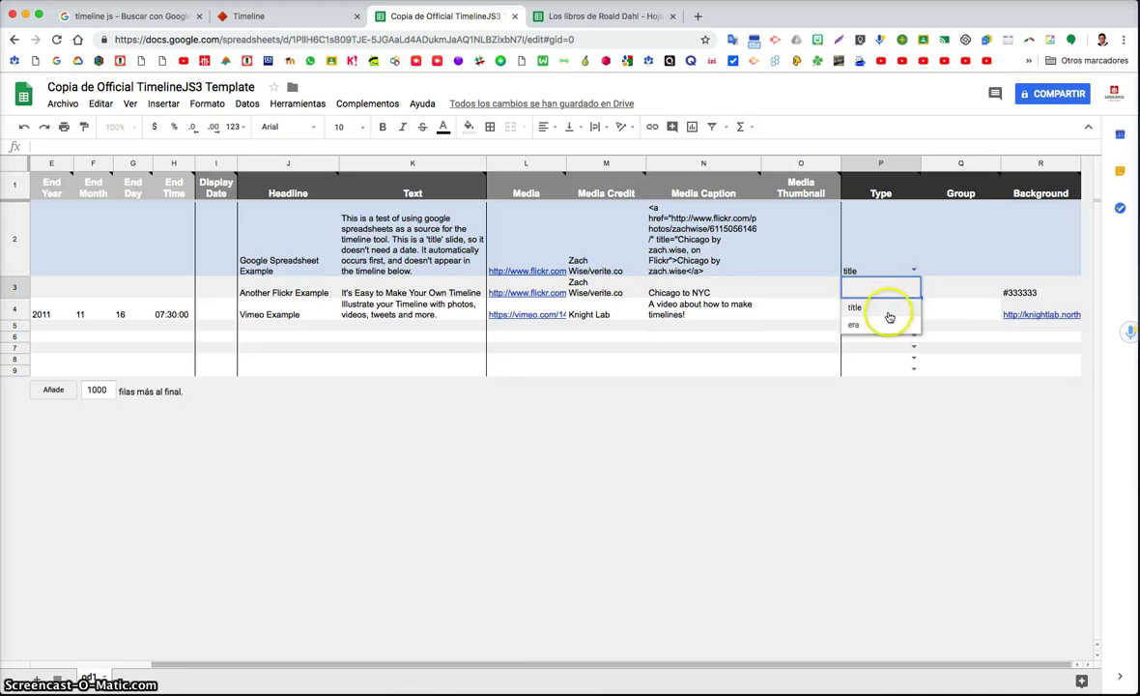
pyautogui.click(943, 264)
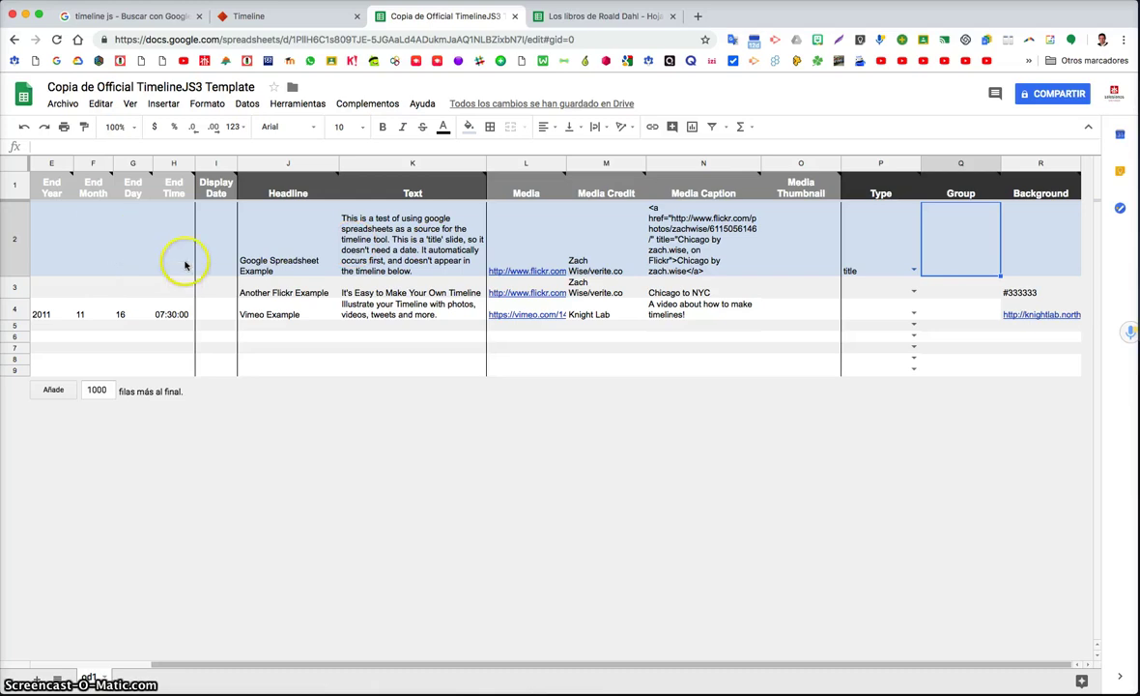
pyautogui.click(1037, 290)
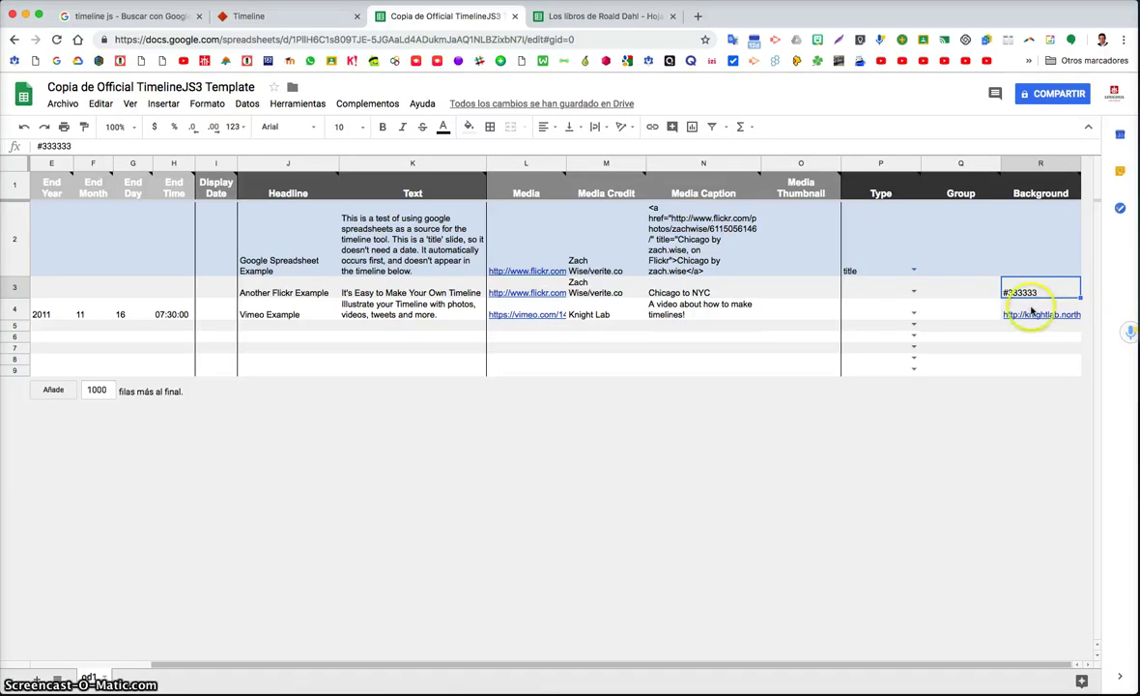
pyautogui.click(1032, 309)
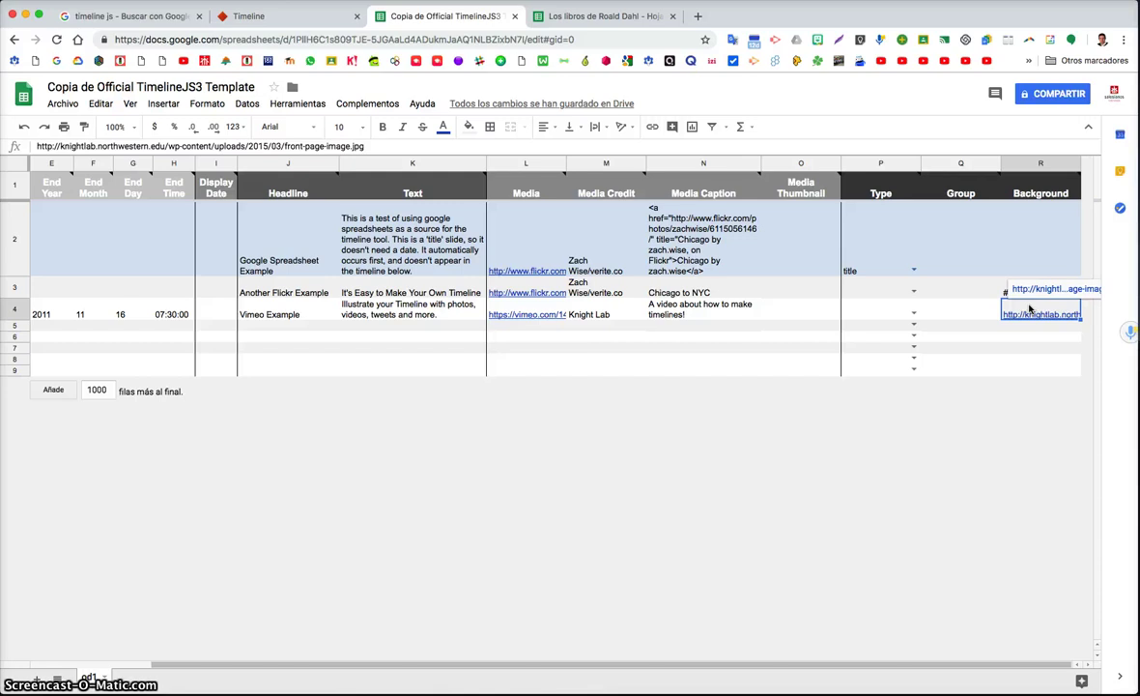
# Scroll the TimelineJS page to the Publish to the web step and its URL note
pyautogui.click(248, 16)
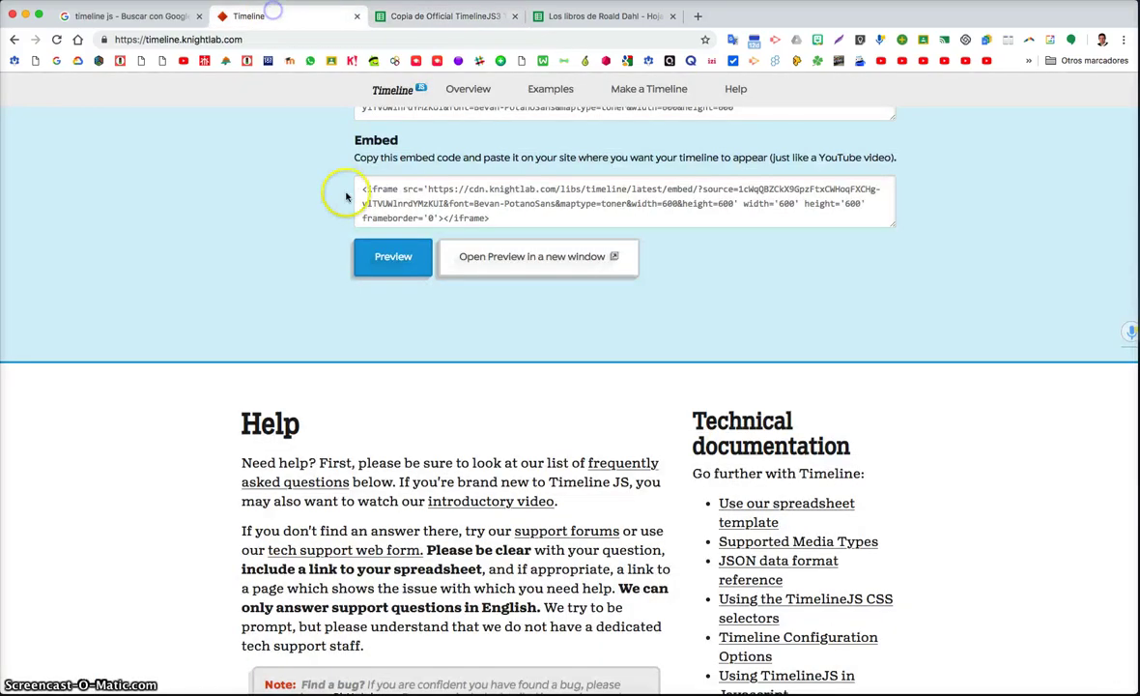
pyautogui.scroll(-3, 343, 190)
pyautogui.scroll(5, 343, 190)
pyautogui.scroll(10, 346, 197)
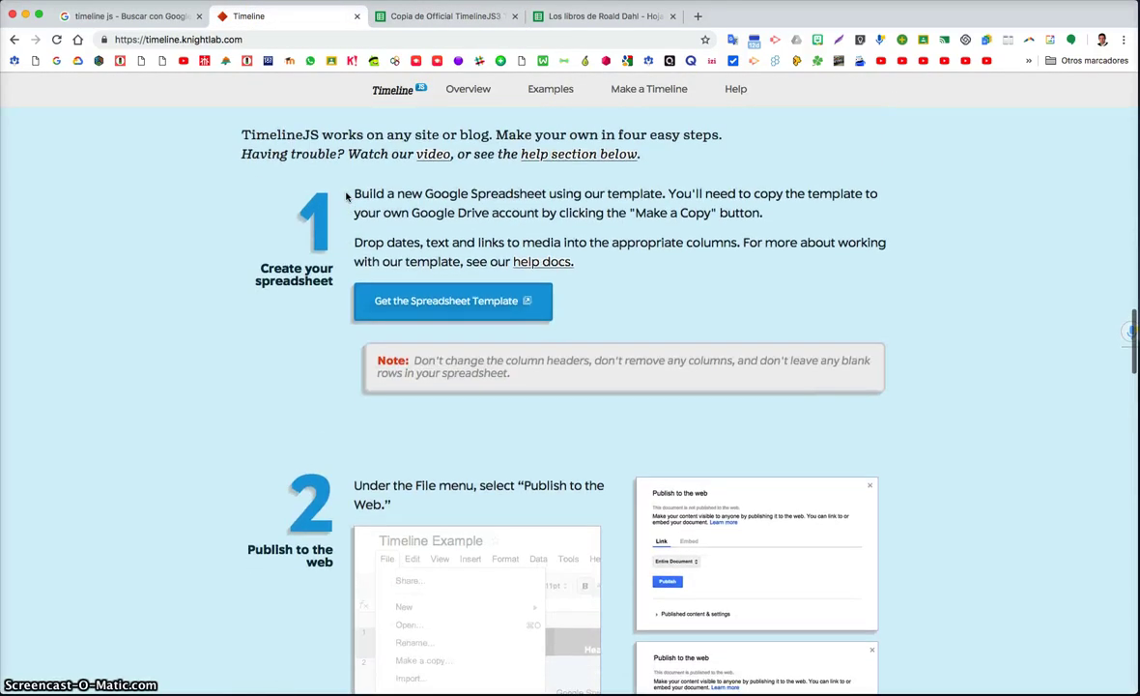
pyautogui.scroll(-3, 346, 196)
pyautogui.scroll(-1, 346, 196)
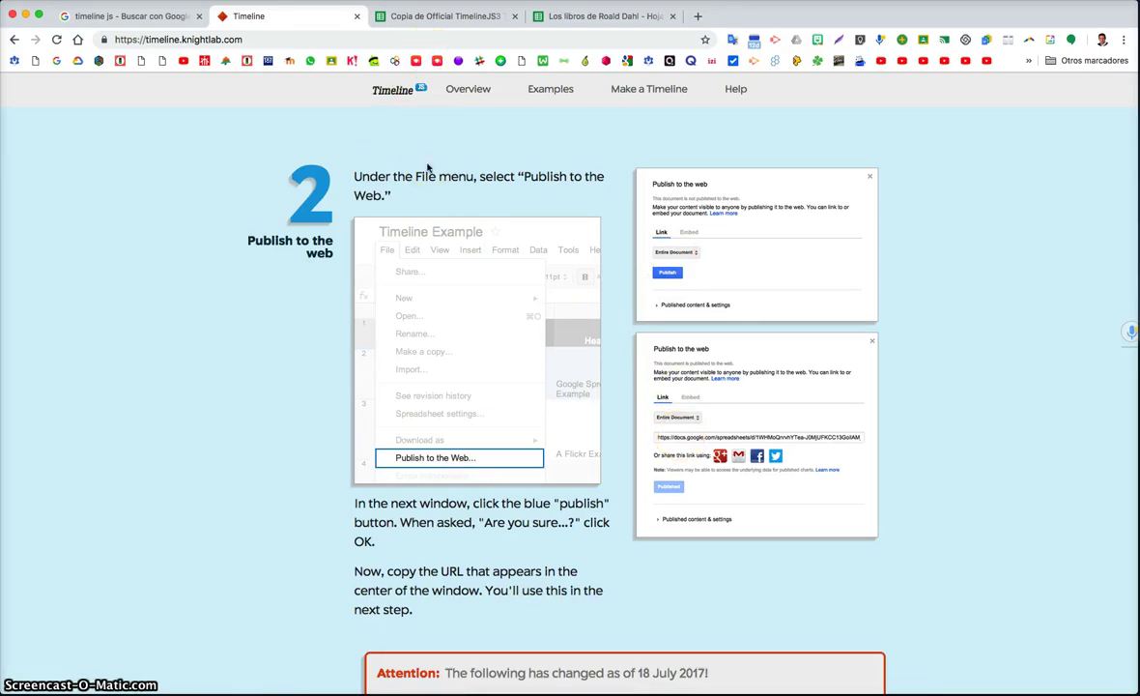
pyautogui.scroll(-3, 428, 170)
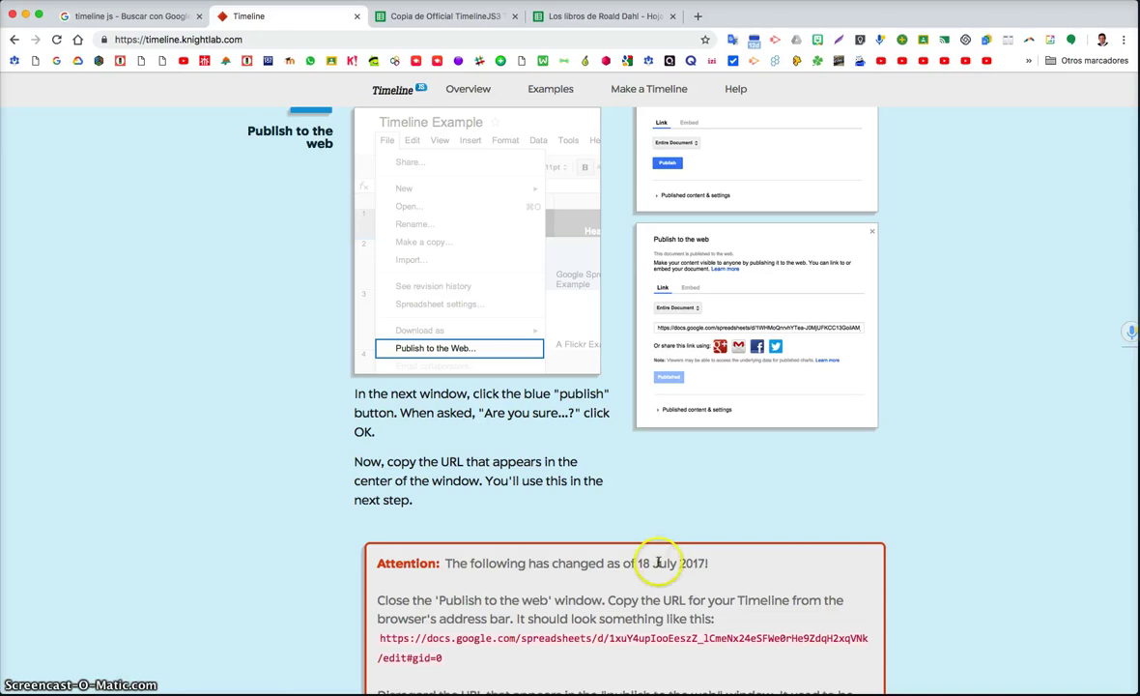
pyautogui.scroll(1, 704, 385)
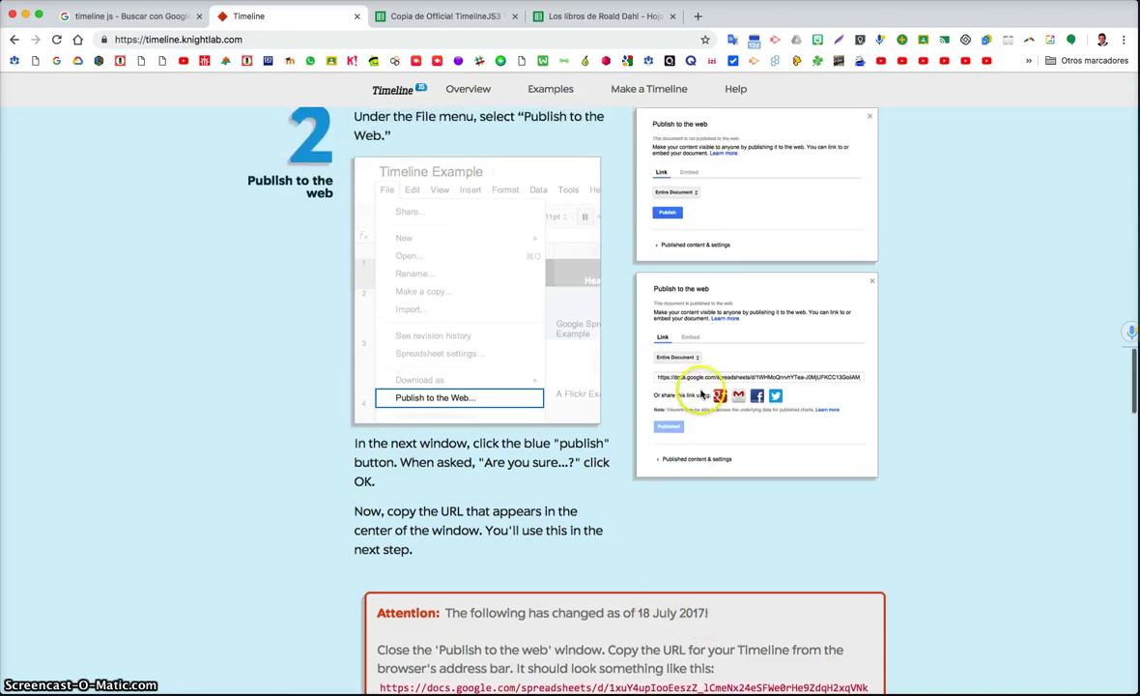
pyautogui.scroll(-7, 467, 417)
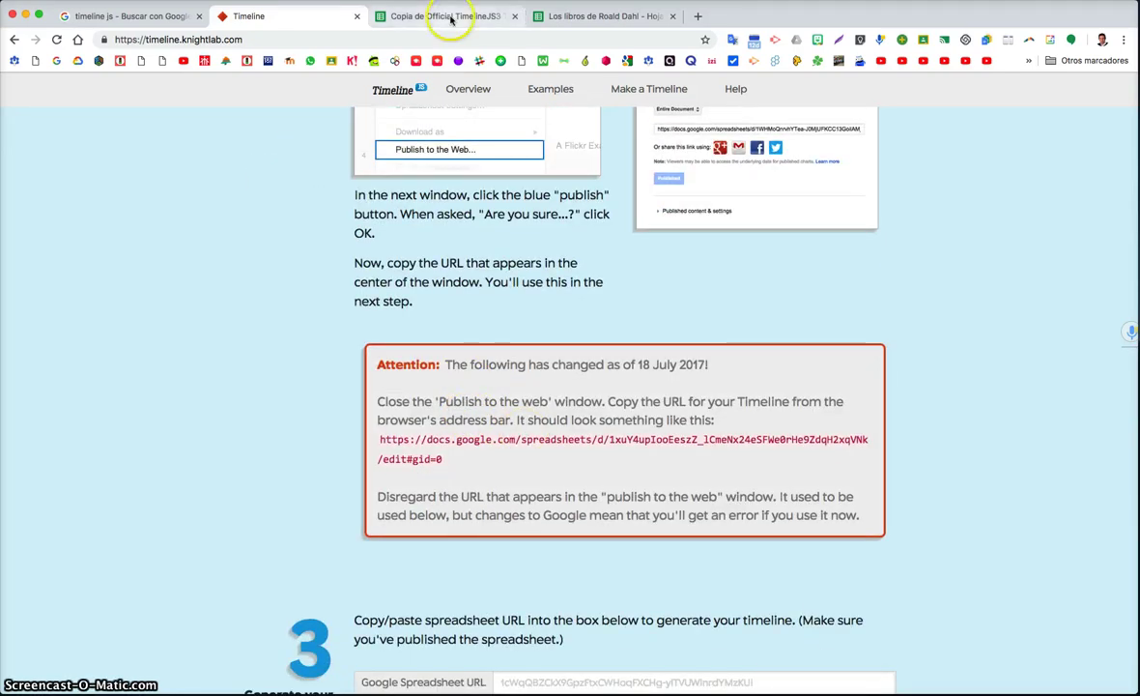
# Publish the entire template spreadsheet to the web via Archivo > Publicar en la Web
pyautogui.click(451, 20)
pyautogui.doubleClick(164, 87)
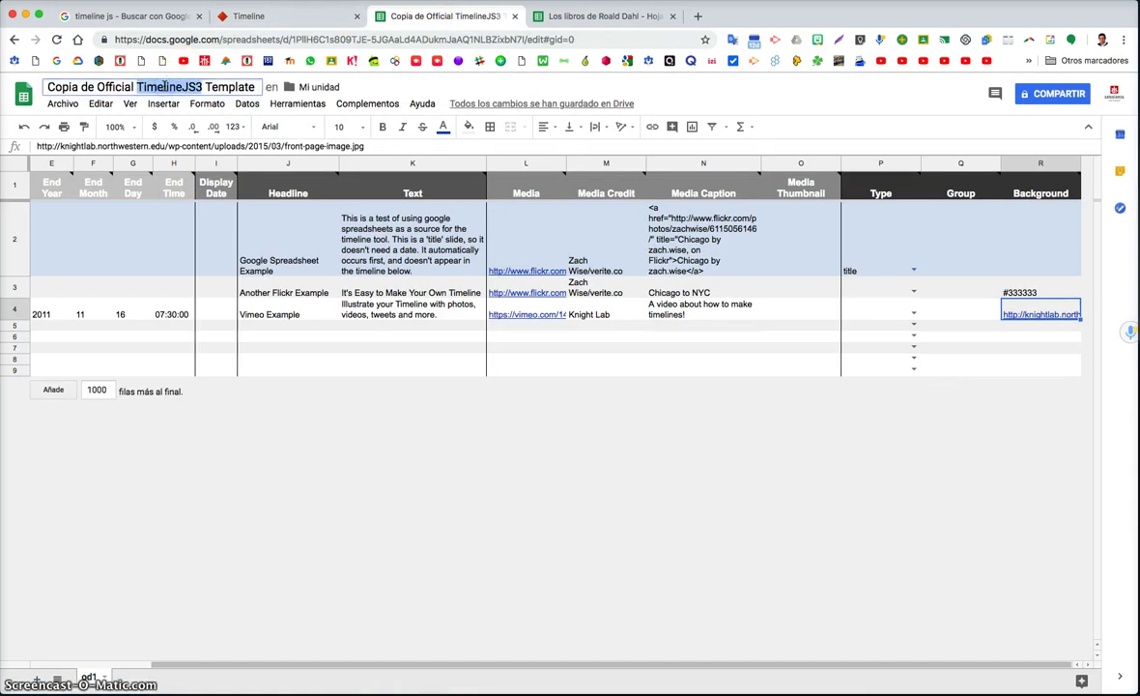
pyautogui.tripleClick(165, 87)
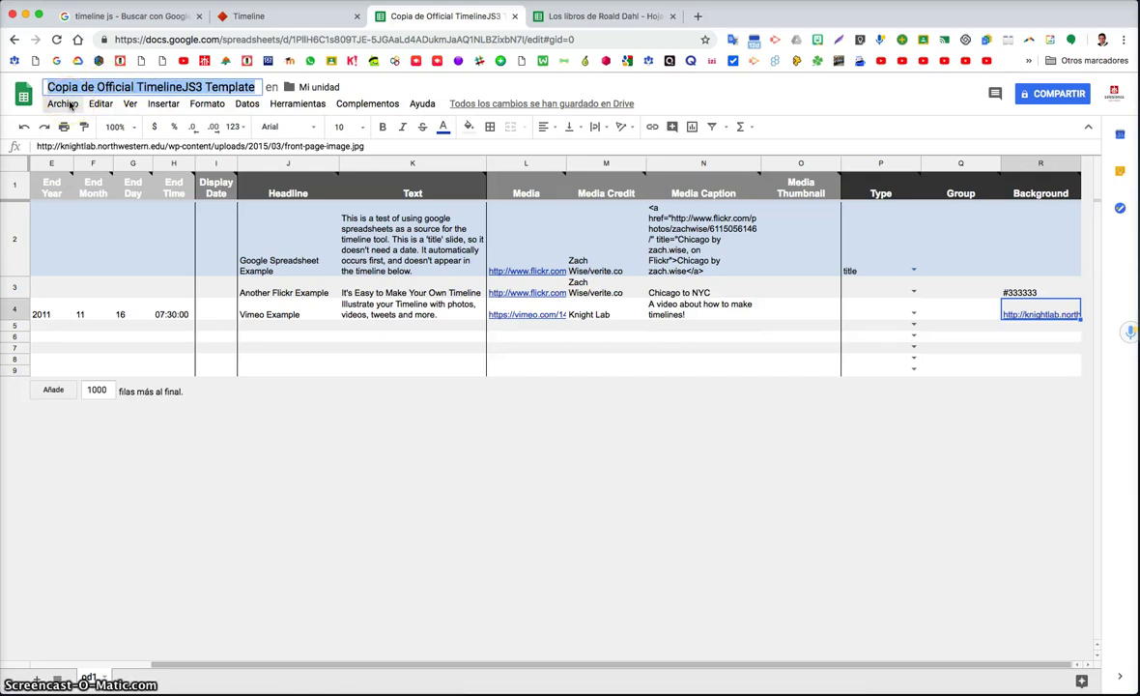
pyautogui.click(63, 103)
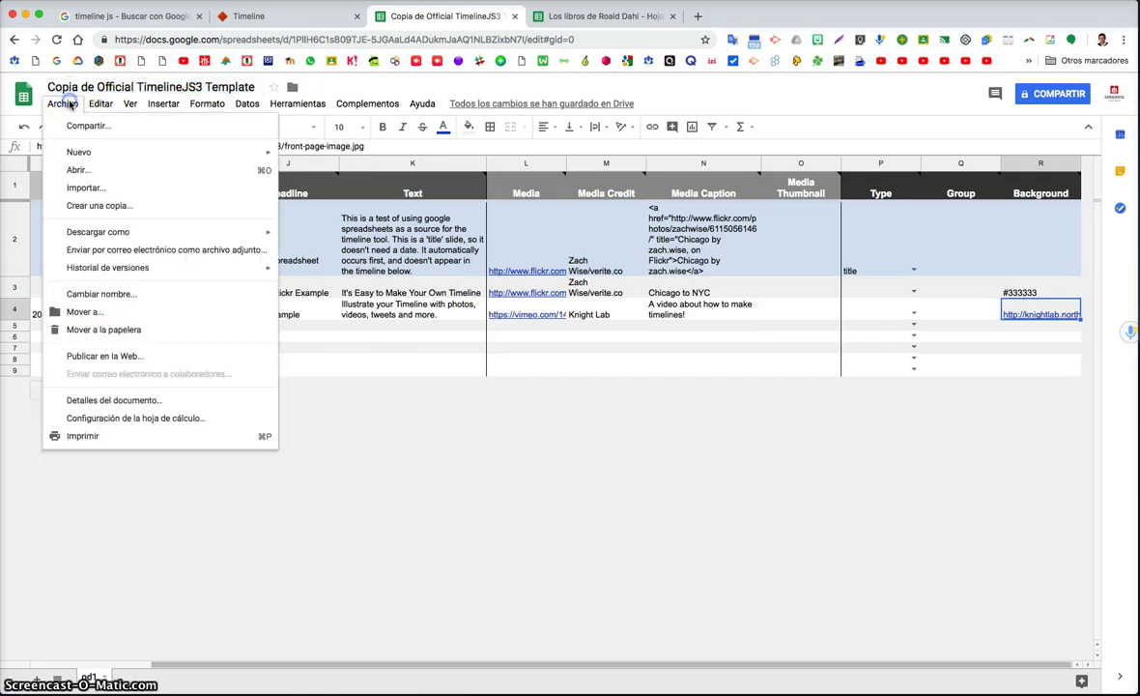
pyautogui.click(111, 356)
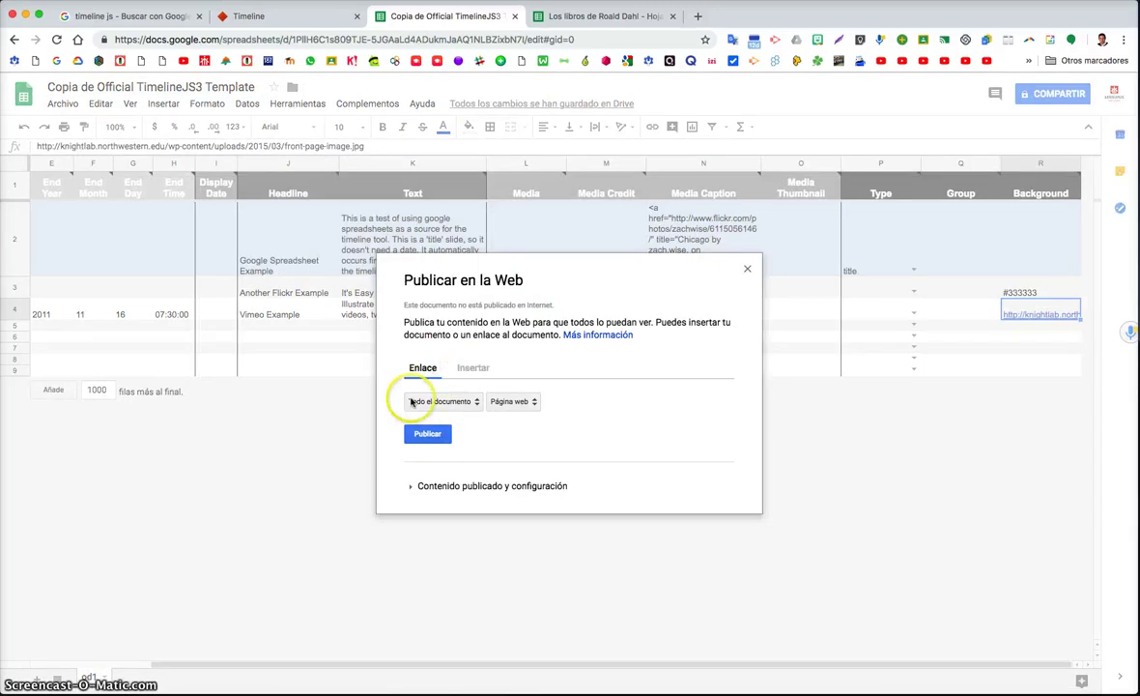
pyautogui.click(424, 435)
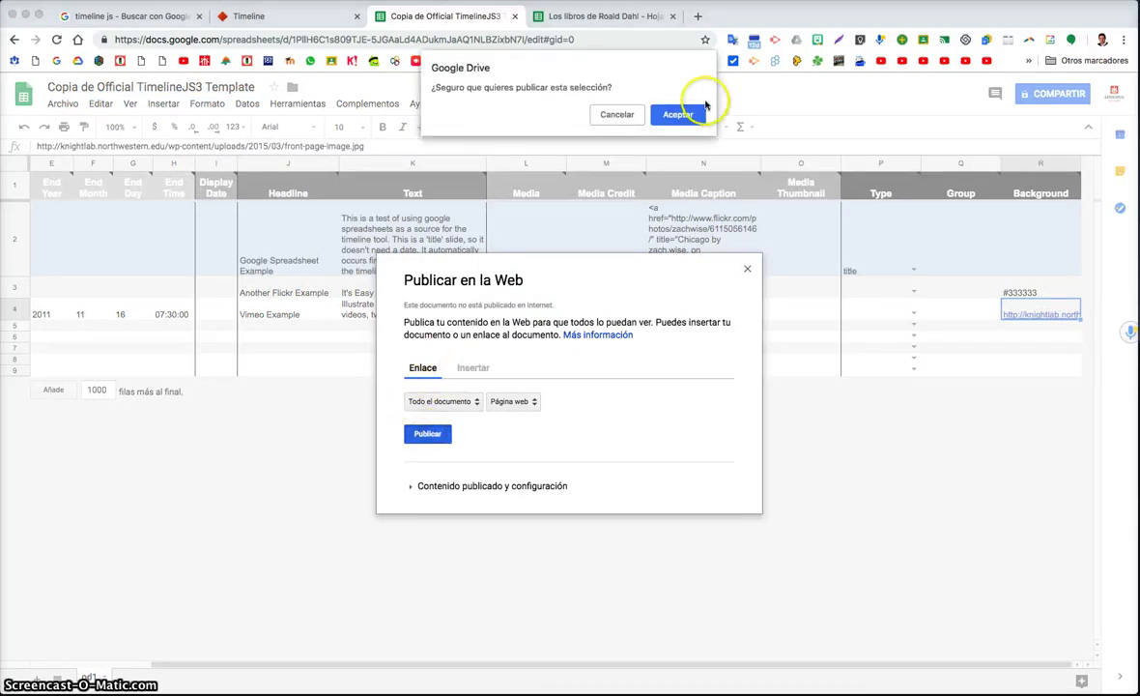
pyautogui.click(675, 113)
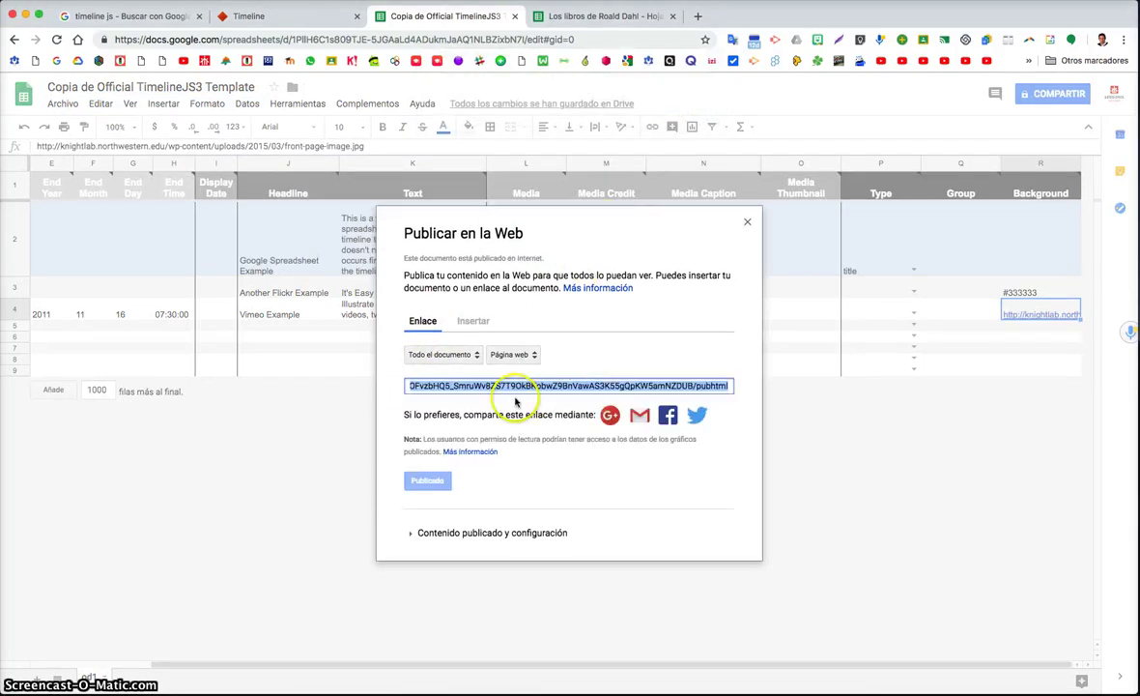
# Copy the published link, close the dialog, and select the spreadsheet's address
pyautogui.click(629, 387)
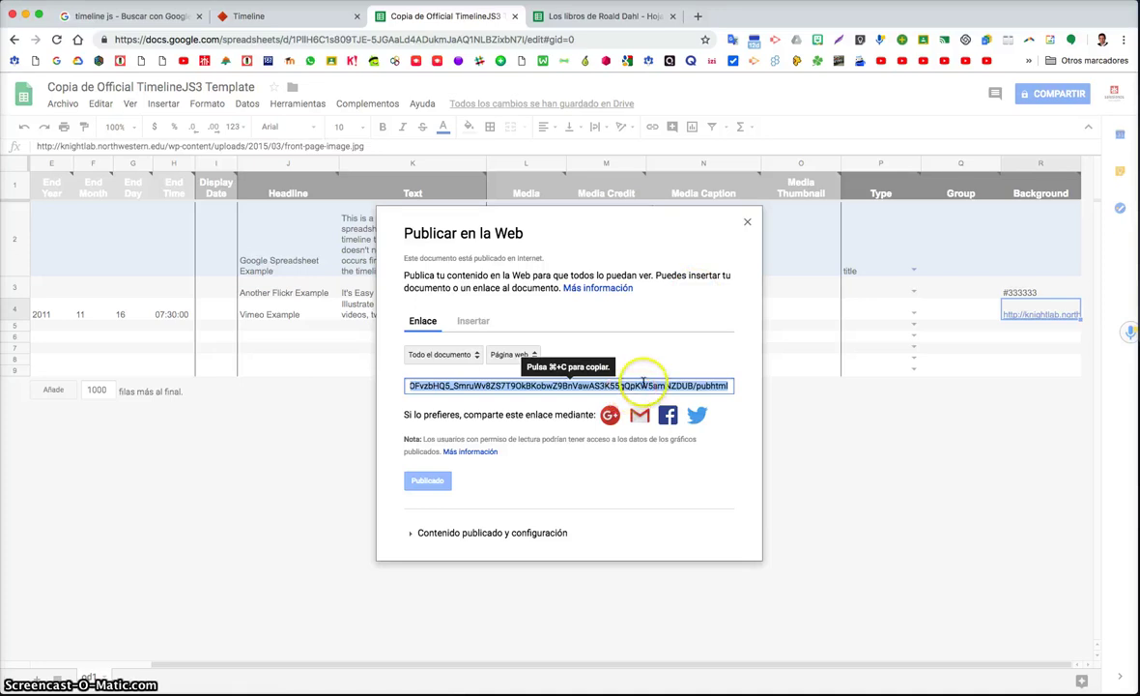
pyautogui.press('super+c')
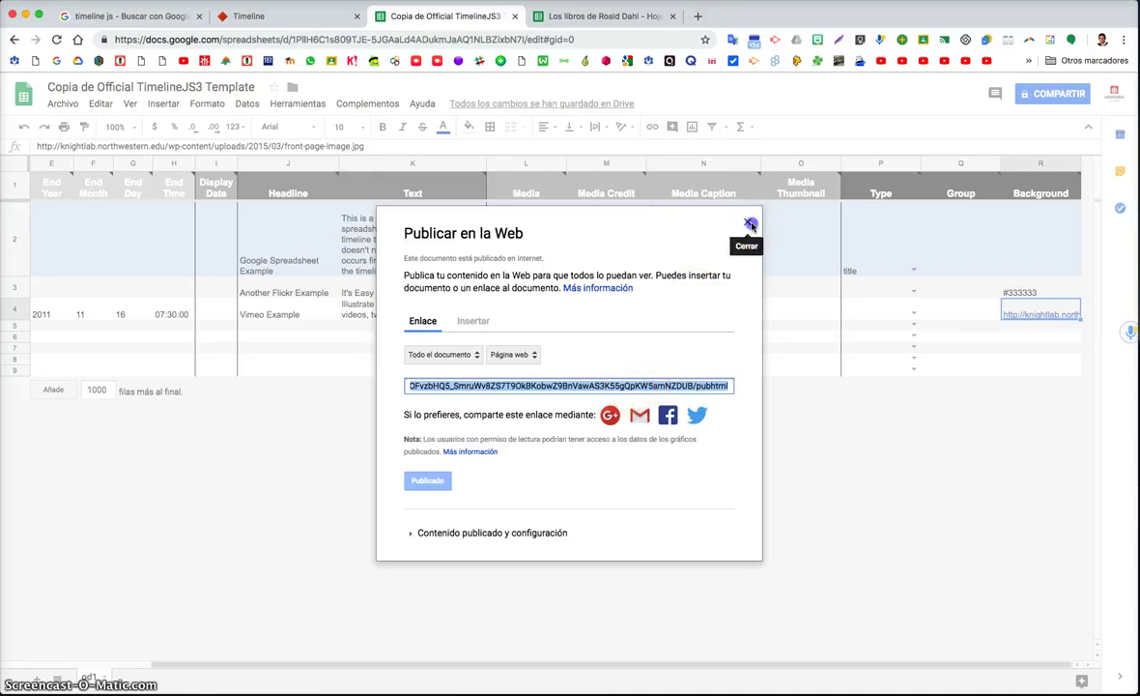
pyautogui.click(749, 224)
pyautogui.click(488, 39)
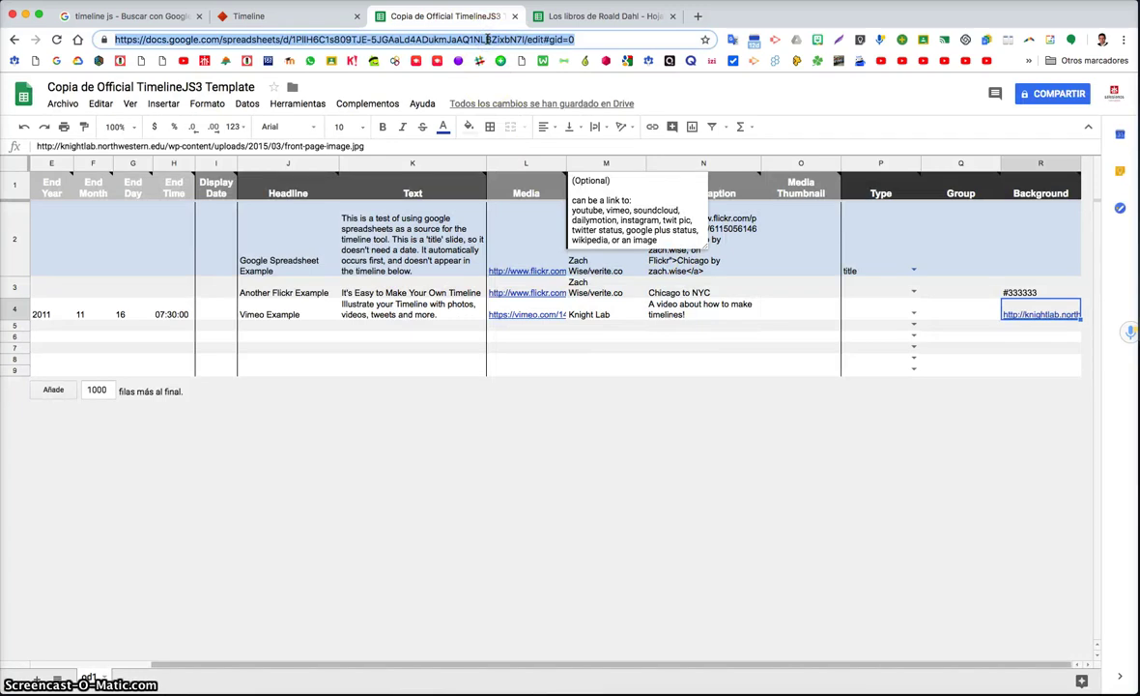
# Paste the spreadsheet URL into TimelineJS's Google Spreadsheet URL box and generate the preview
pyautogui.click(295, 16)
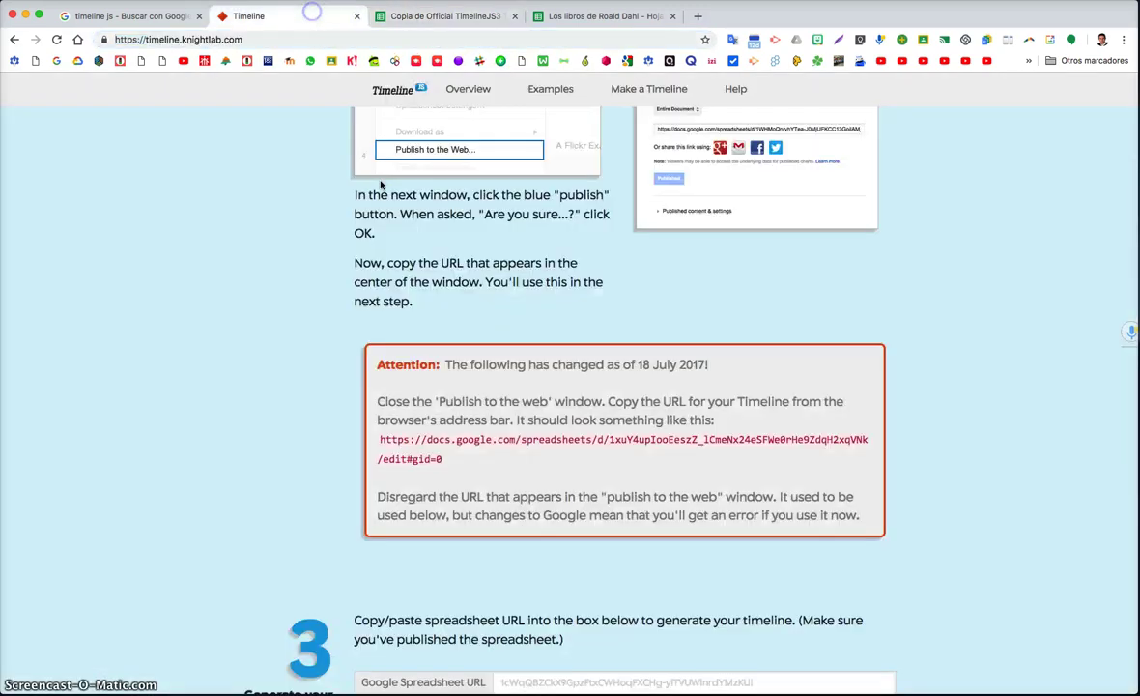
pyautogui.scroll(-5, 508, 363)
pyautogui.click(530, 384)
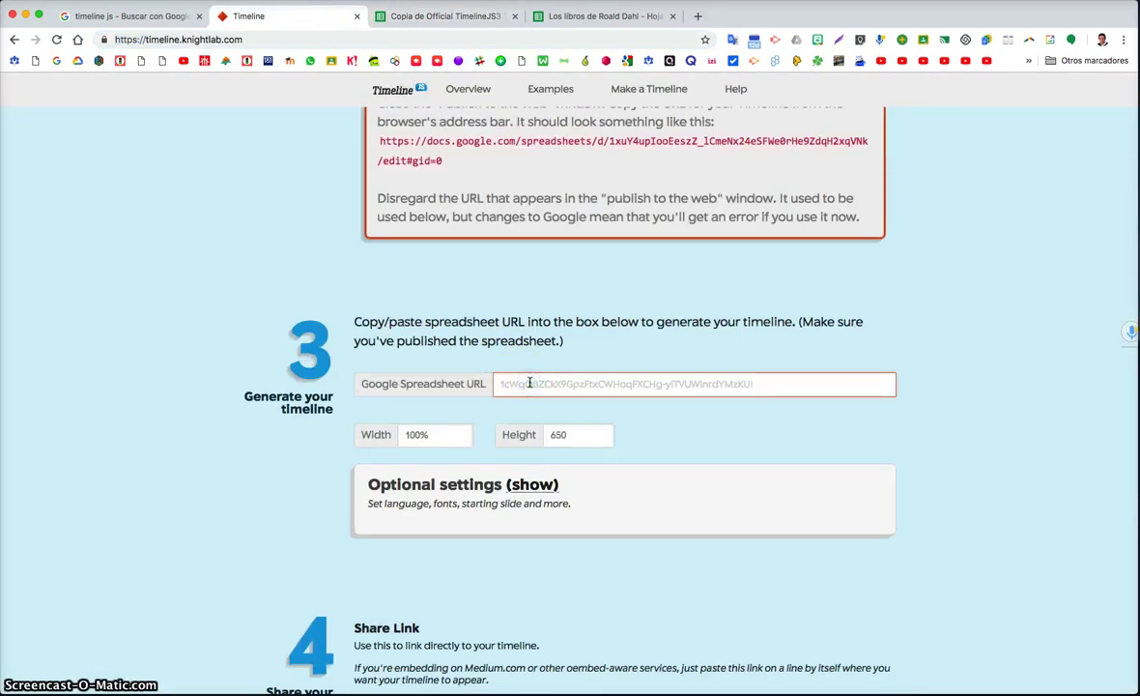
pyautogui.press('super+v')
pyautogui.scroll(-6, 530, 377)
pyautogui.click(422, 592)
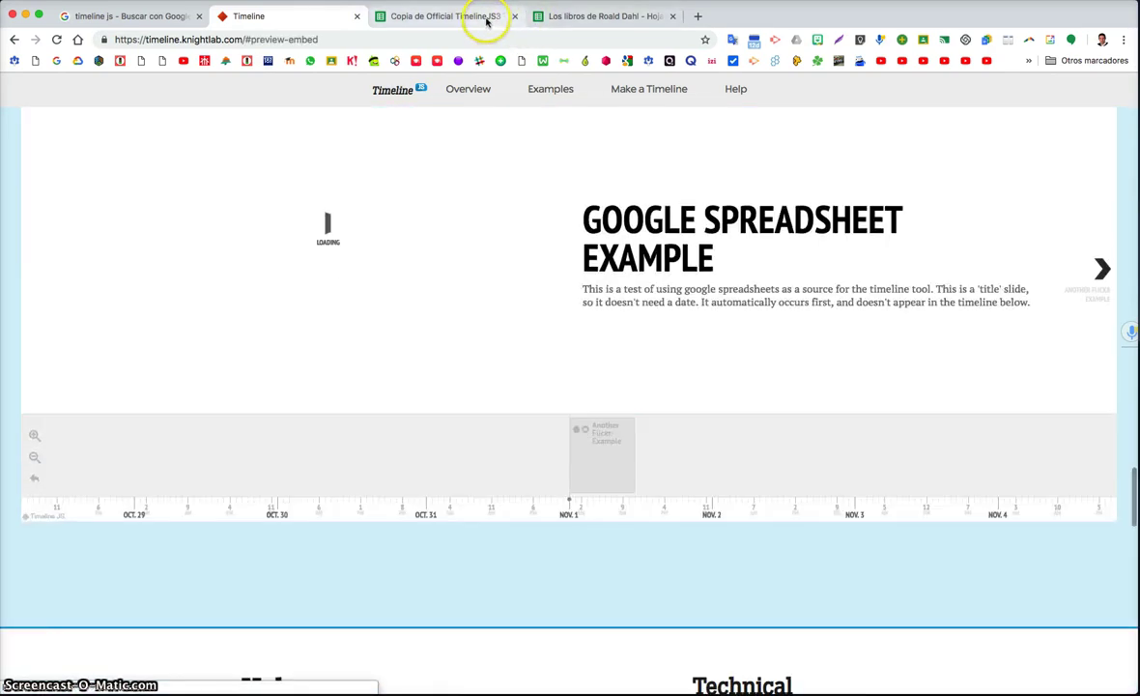
# Advance the preview through the Another Flickr Example and Vimeo Example slides
pyautogui.click(489, 16)
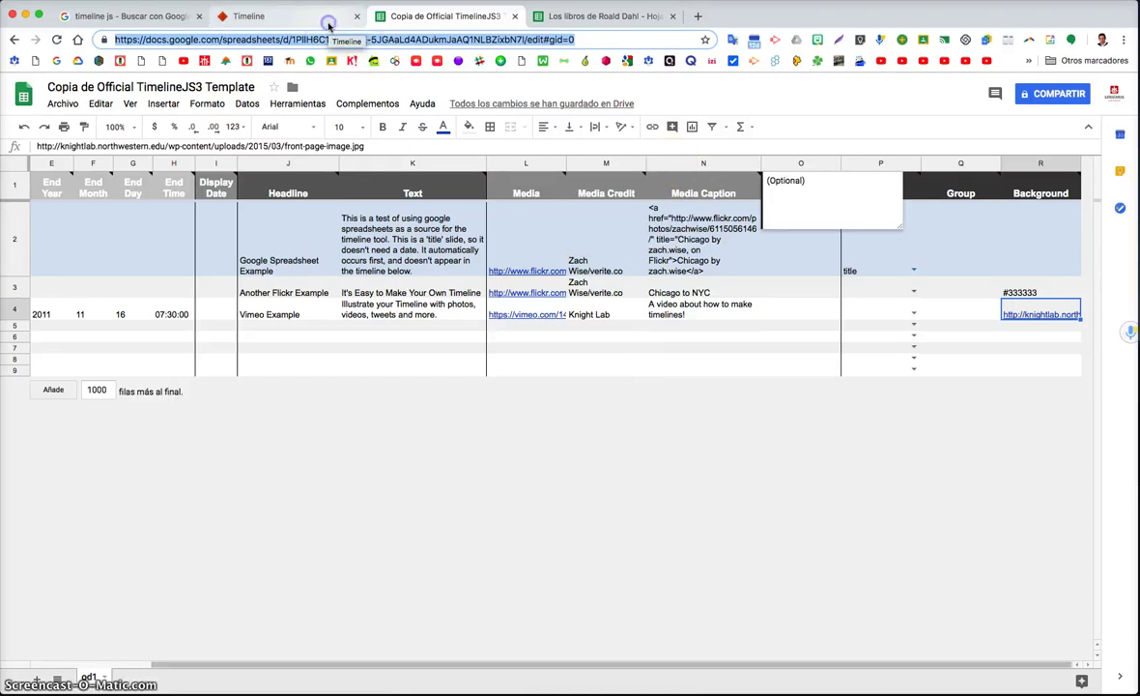
pyautogui.click(290, 17)
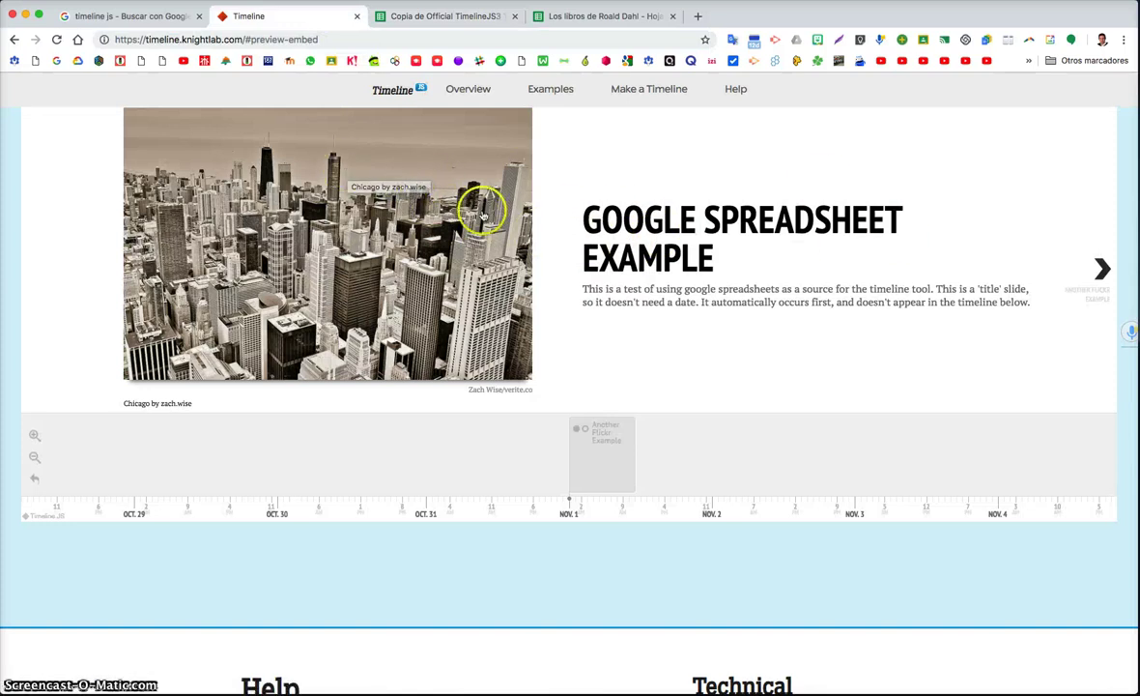
pyautogui.click(1107, 271)
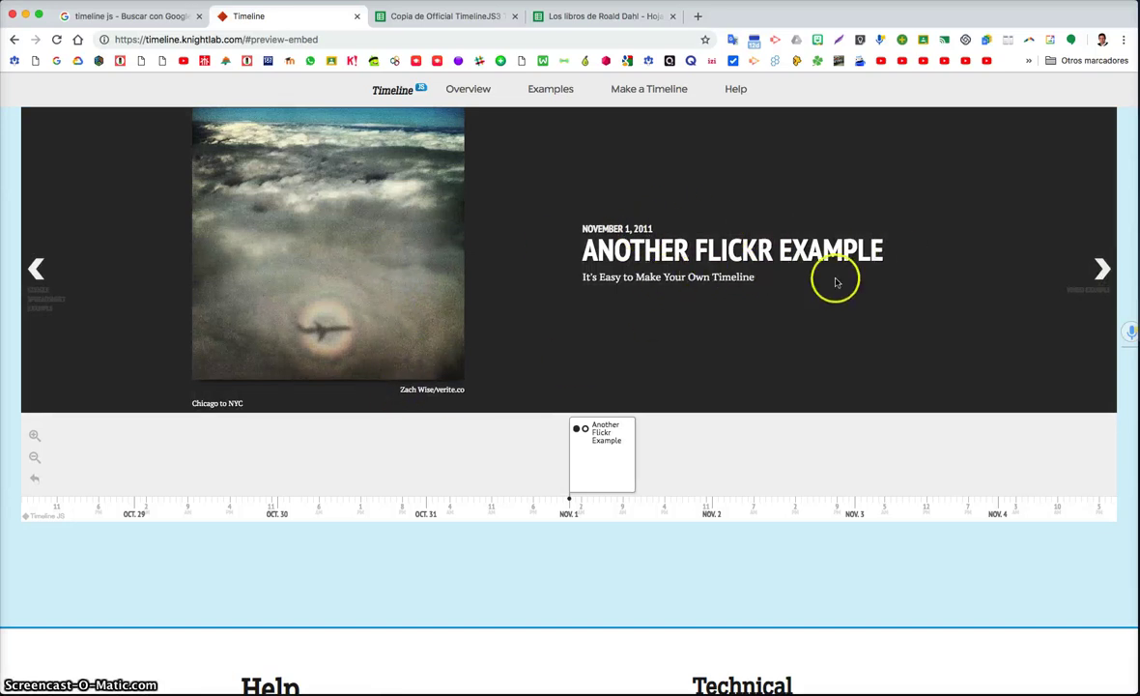
pyautogui.click(1101, 271)
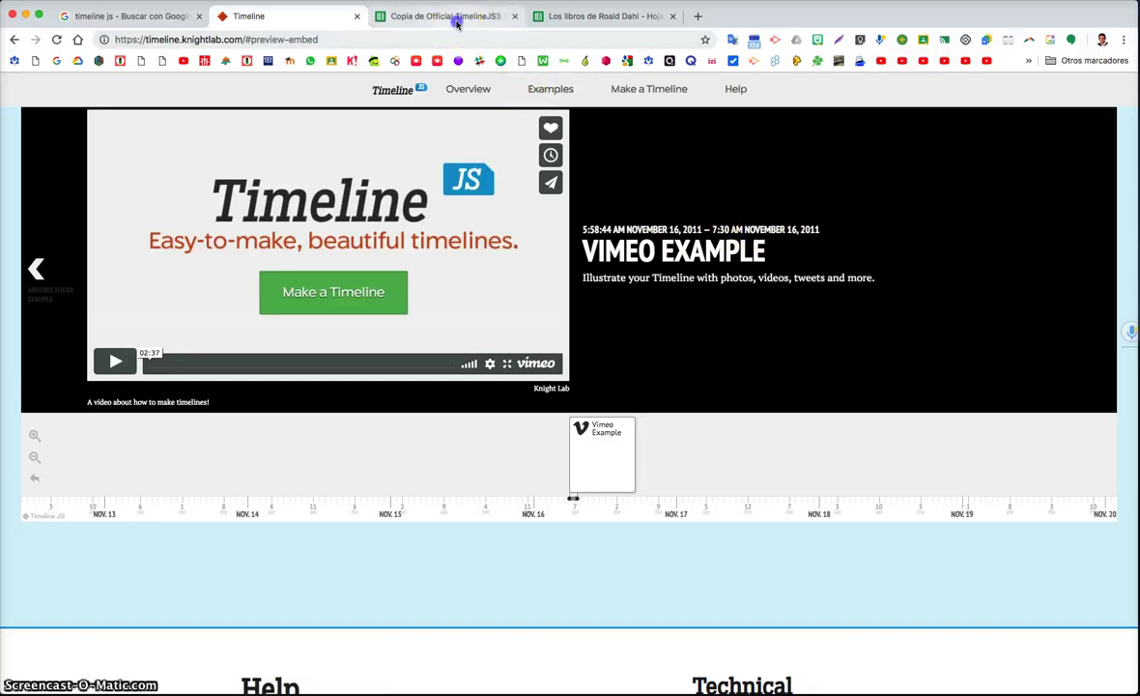
pyautogui.click(458, 18)
pyautogui.hscroll(-5, 116, 268)
# Delete the sample values, then clear all contents of example rows 2 to 4
pyautogui.click(43, 311)
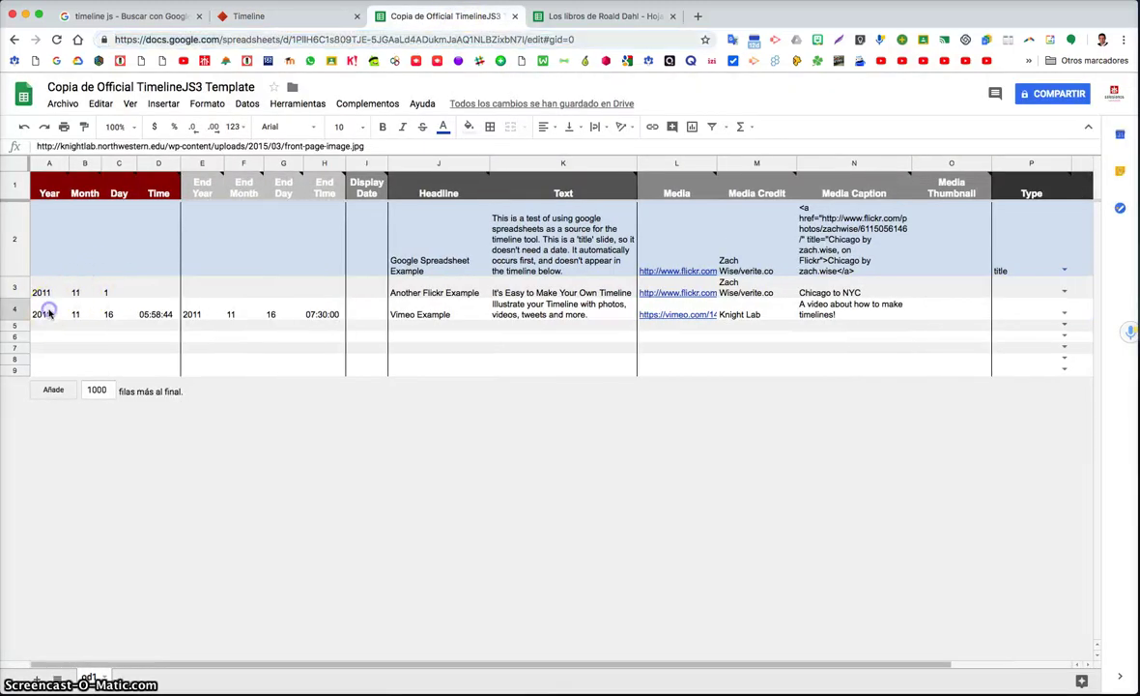
pyautogui.press('Delete')
pyautogui.click(47, 288)
pyautogui.press('Delete')
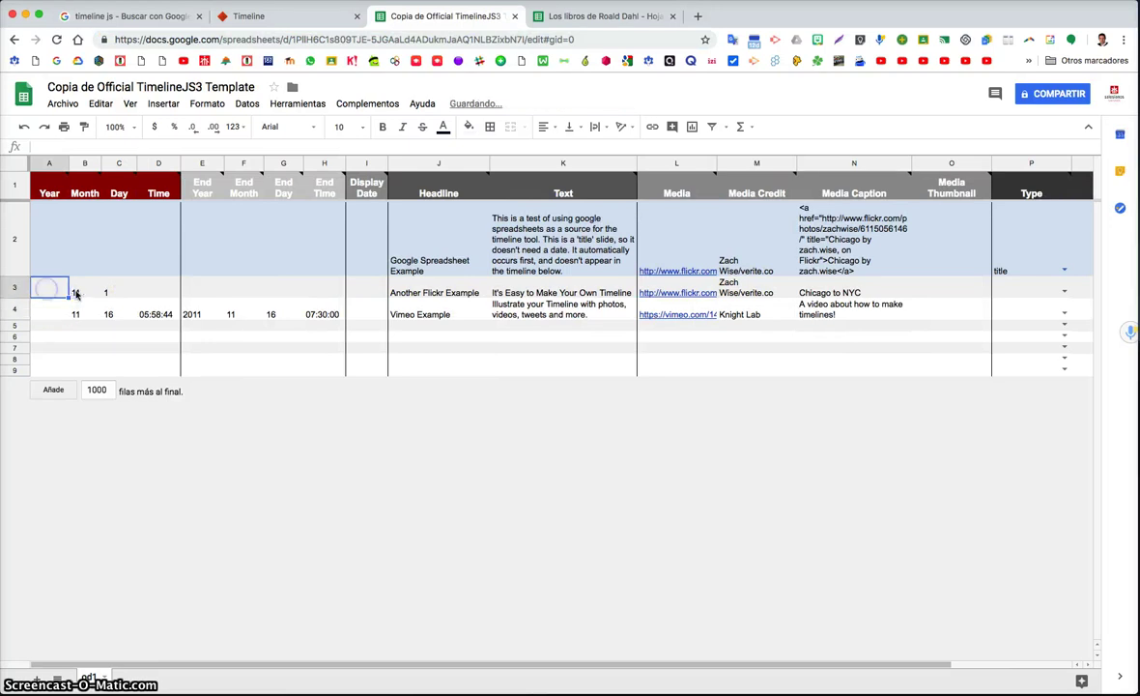
pyautogui.press('Delete')
pyautogui.click(79, 312)
pyautogui.moveTo(14, 224); pyautogui.dragTo(20, 301)
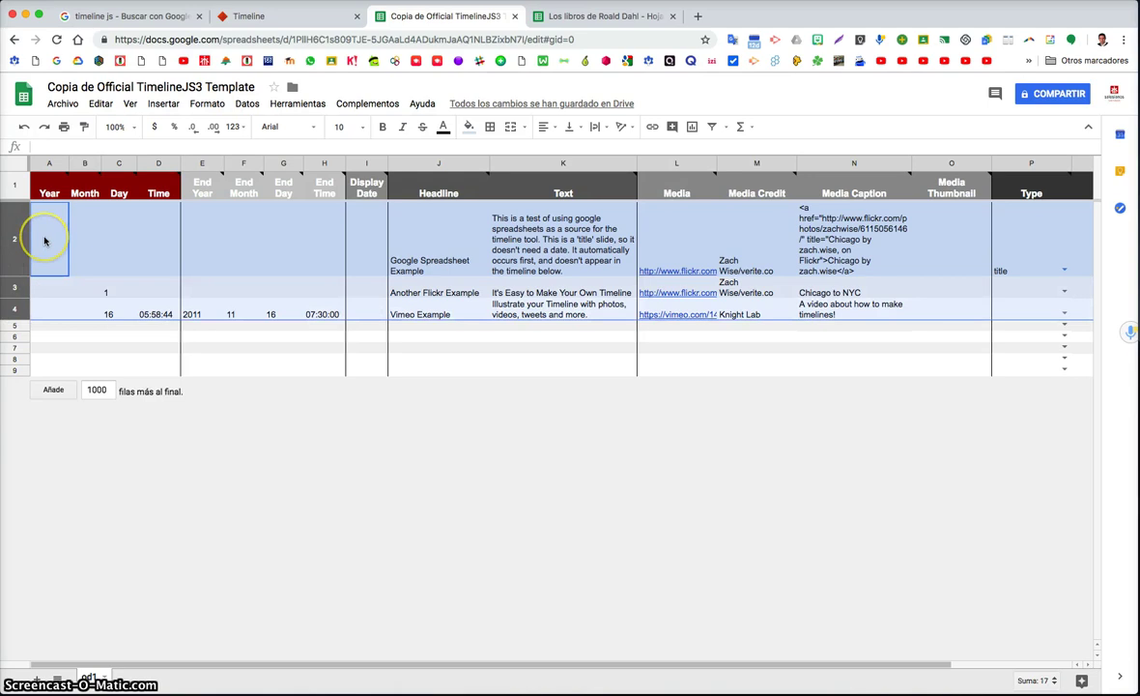
pyautogui.press('Delete')
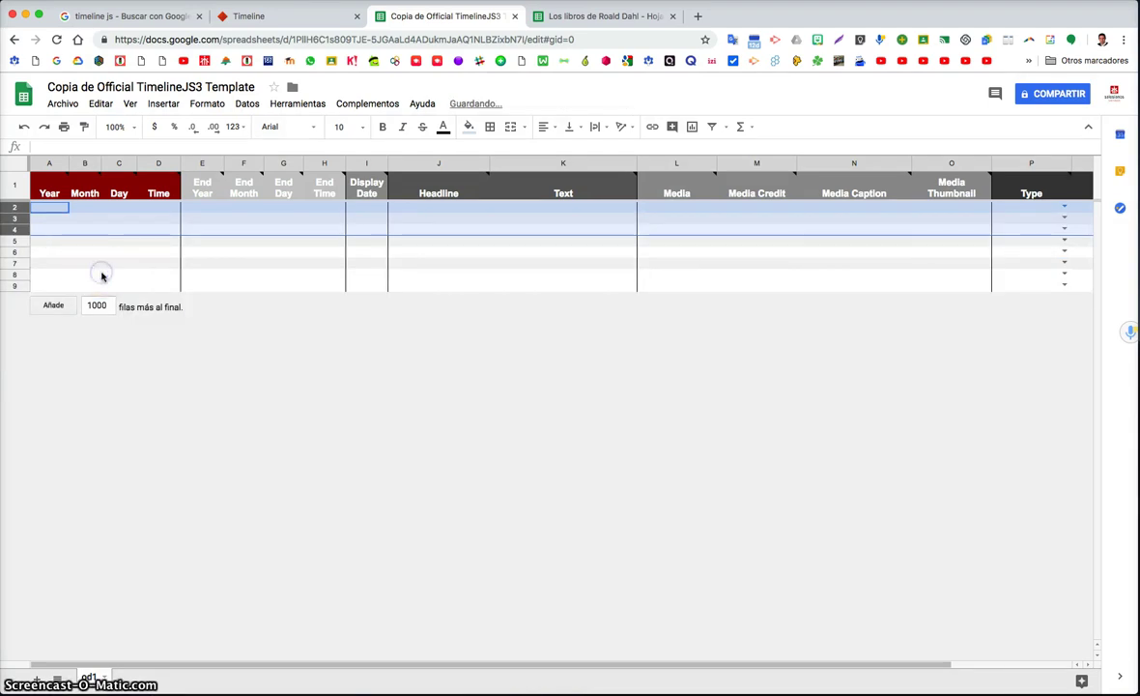
pyautogui.click(101, 276)
pyautogui.hscroll(3, 185, 256)
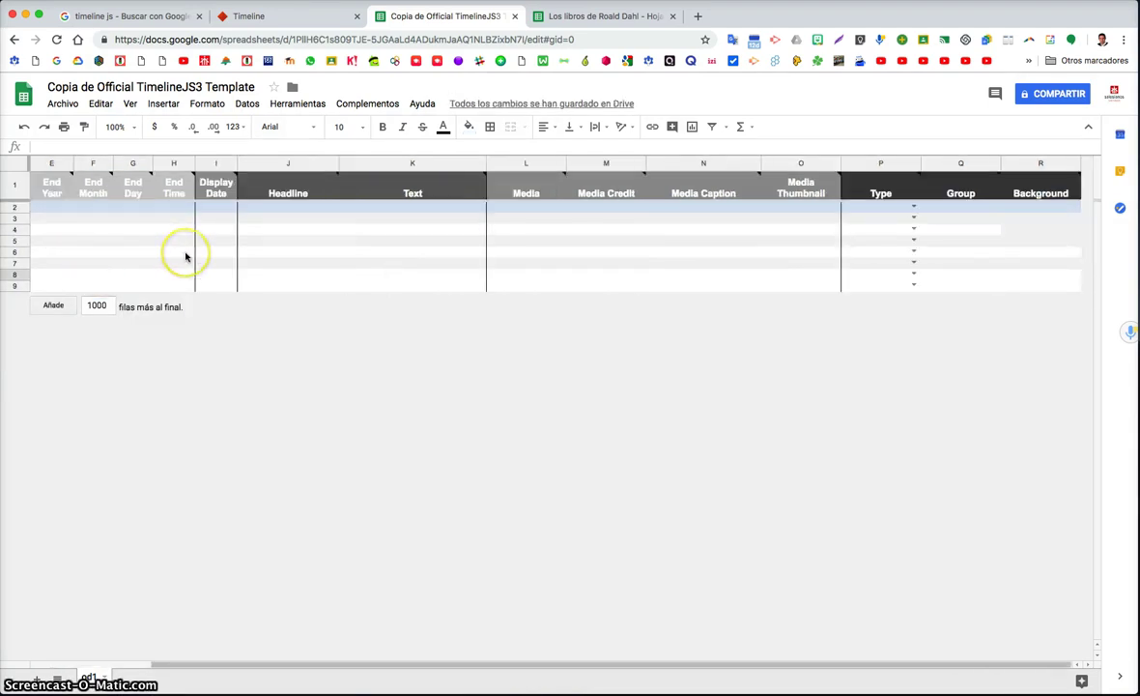
pyautogui.hscroll(-3, 185, 256)
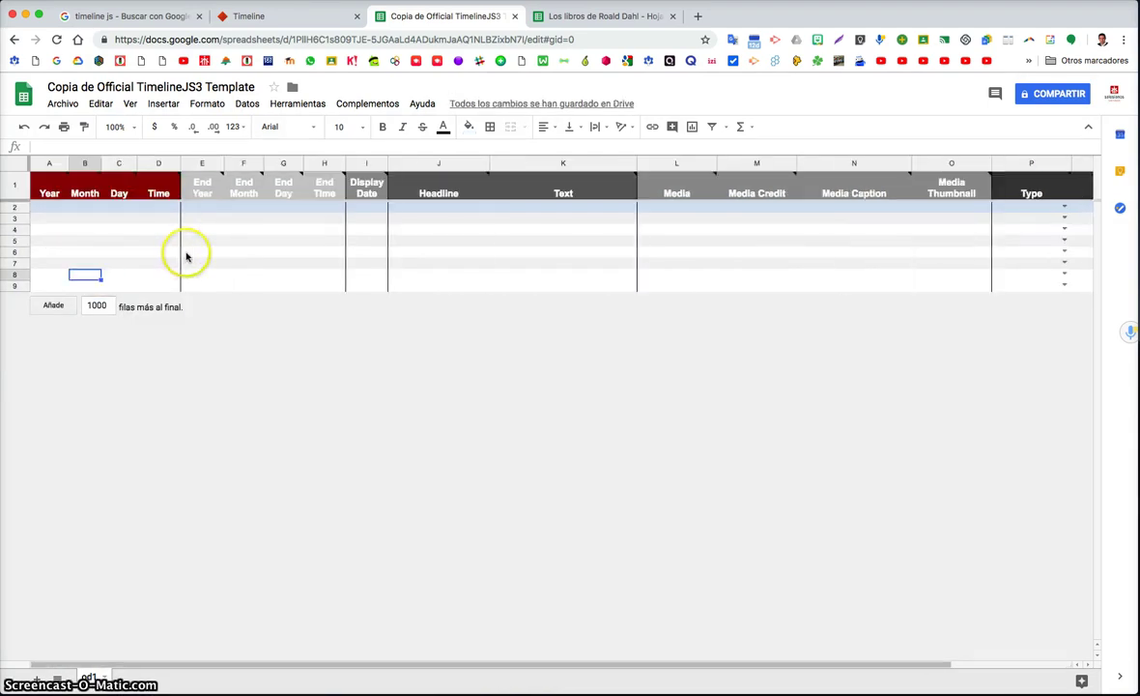
# Check the emptied cells under Year, Day, Headline, Text and Media
pyautogui.click(48, 208)
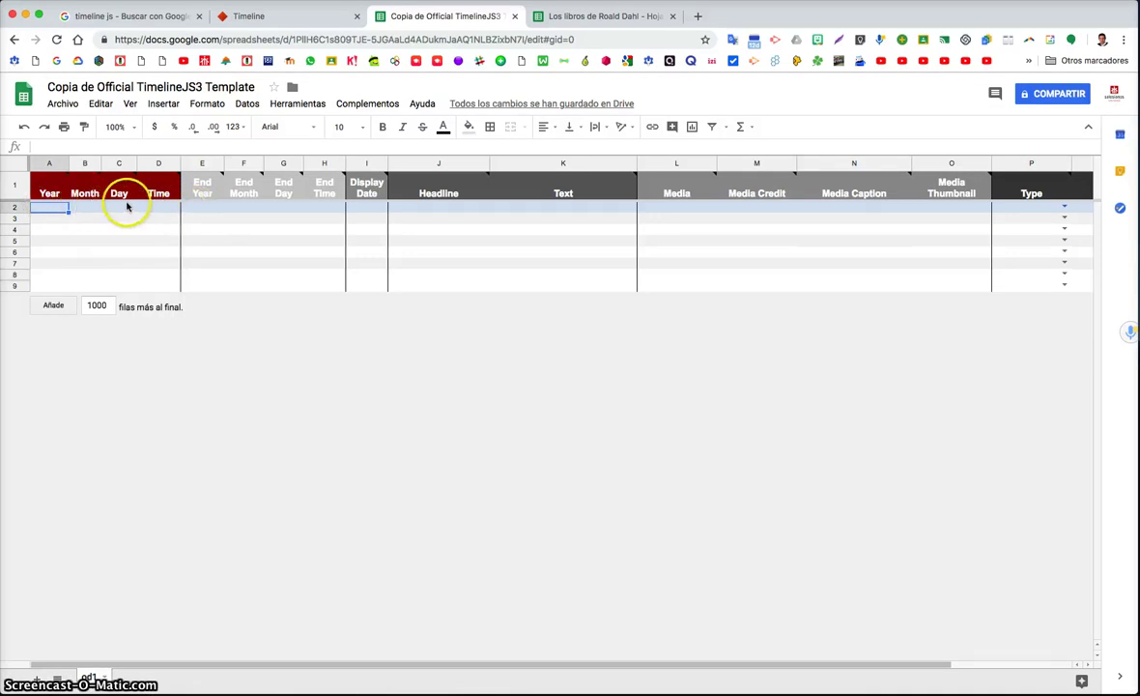
pyautogui.moveTo(75, 198)
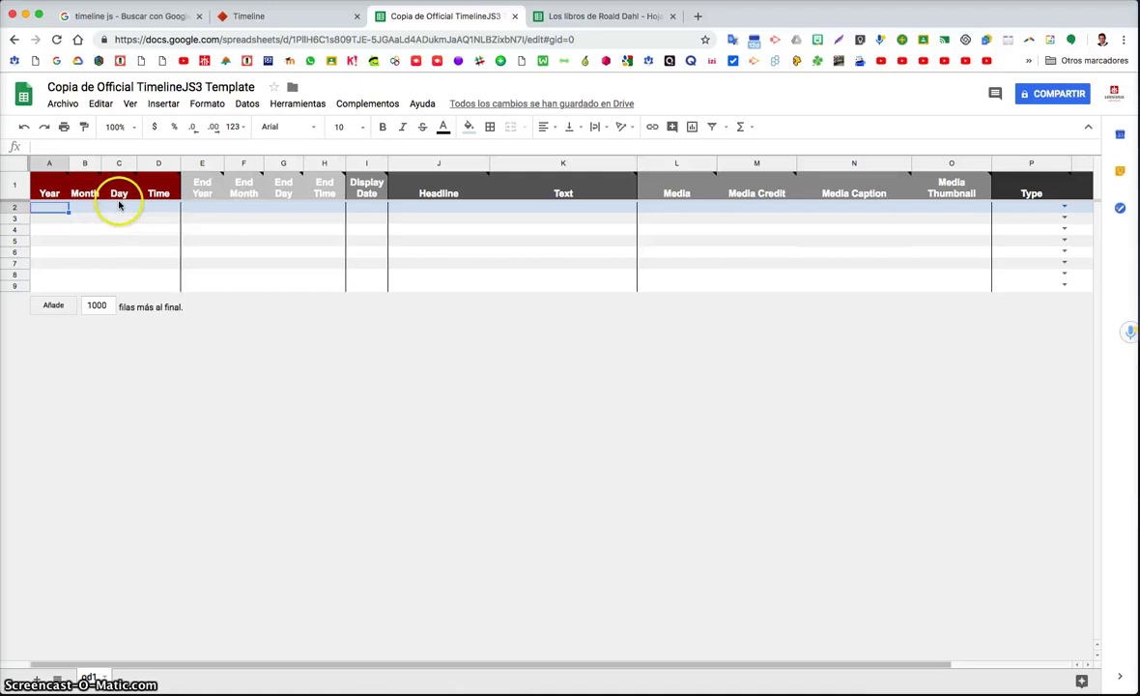
pyautogui.click(56, 229)
pyautogui.click(118, 229)
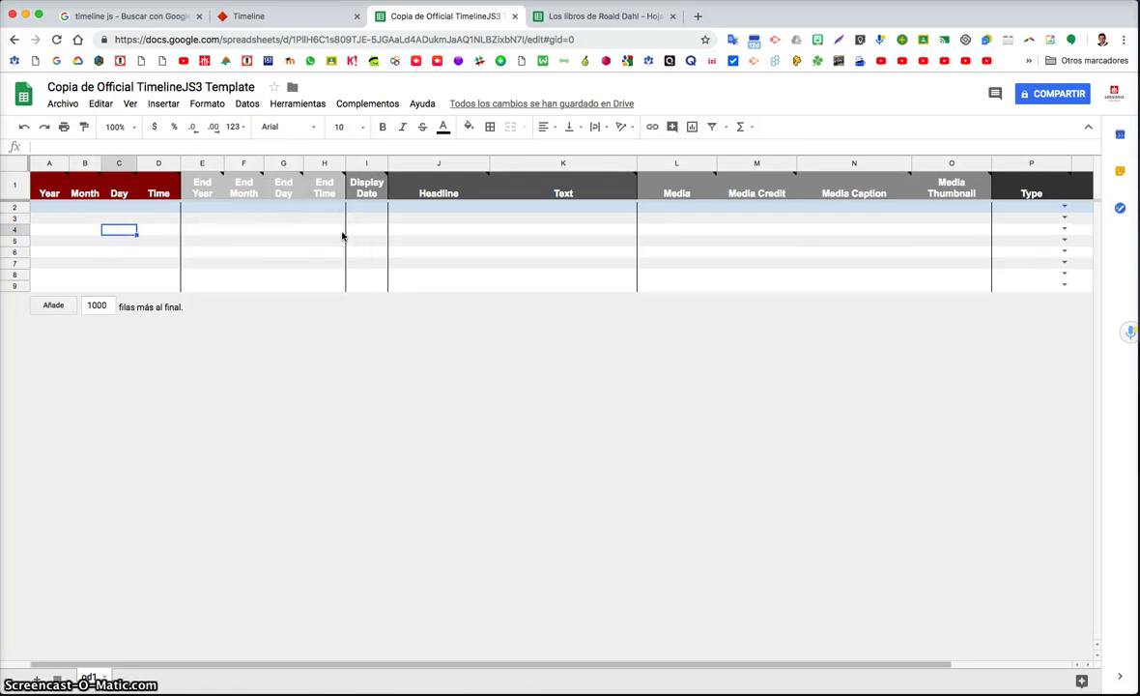
pyautogui.click(47, 221)
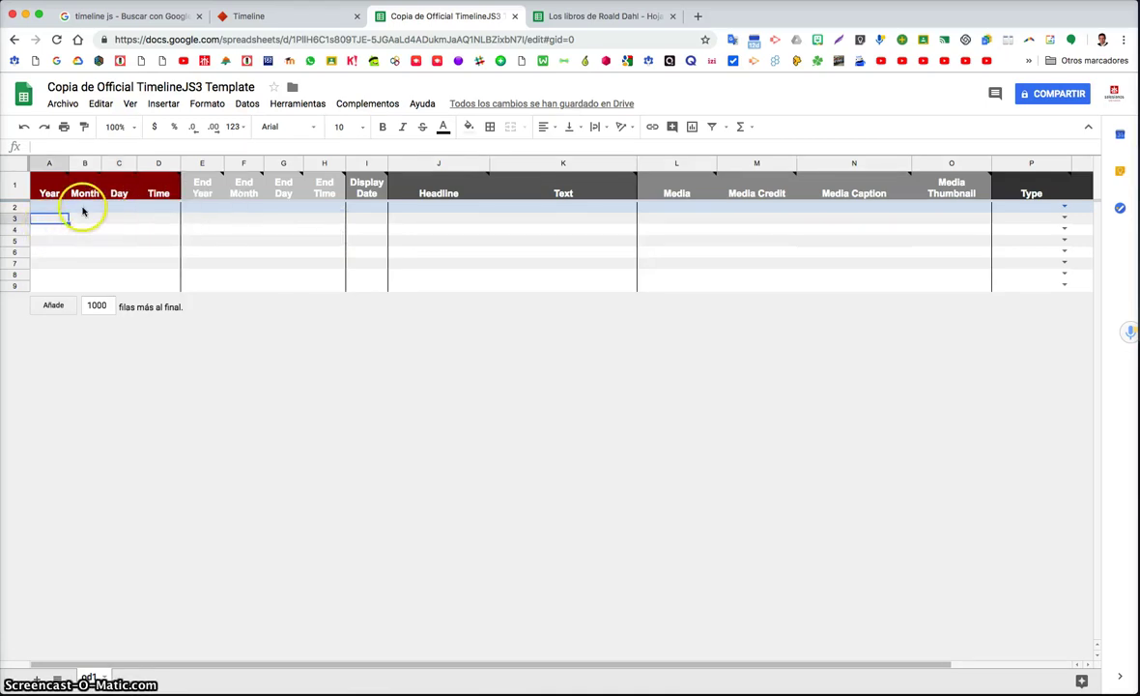
pyautogui.click(433, 210)
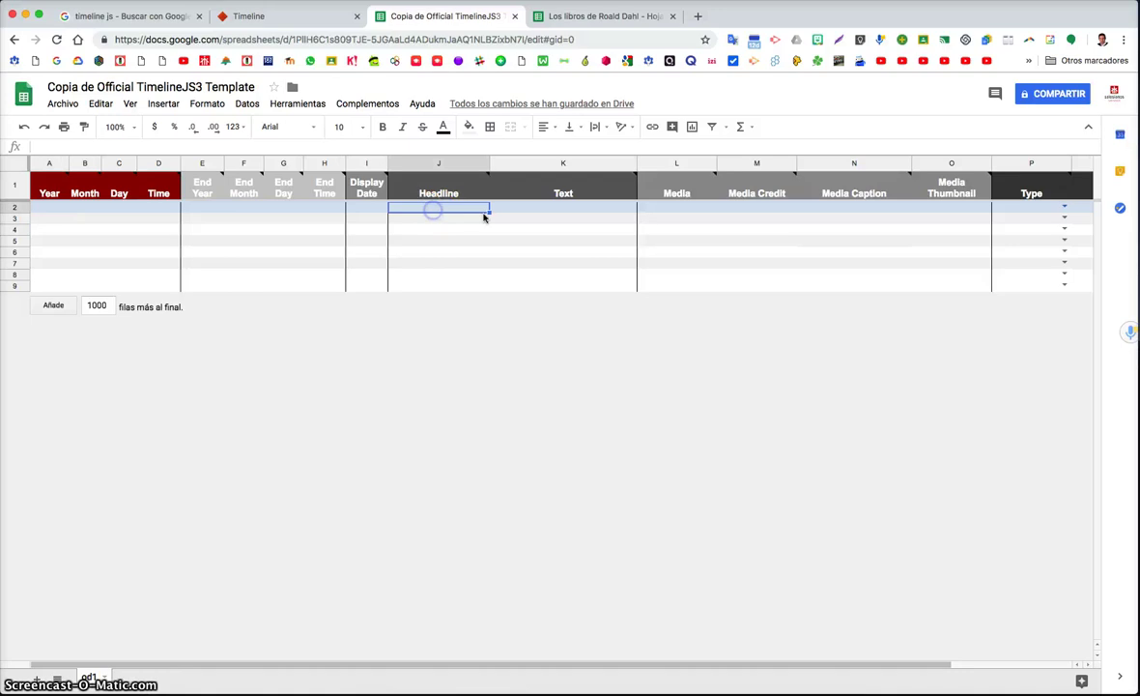
pyautogui.click(551, 220)
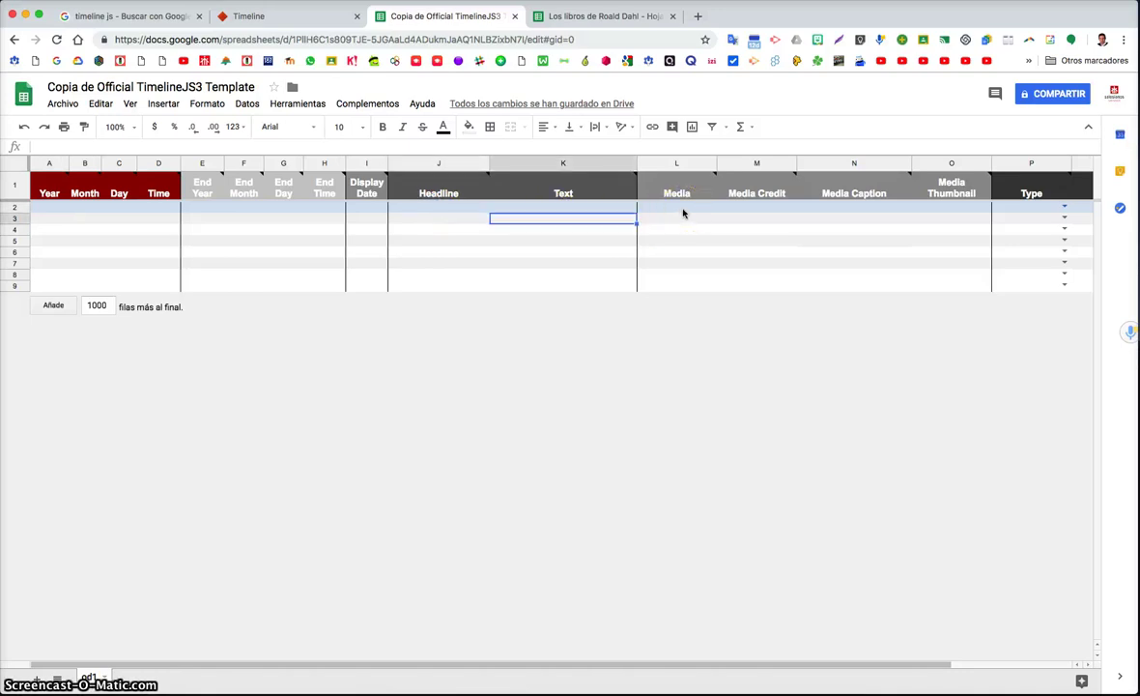
pyautogui.click(683, 219)
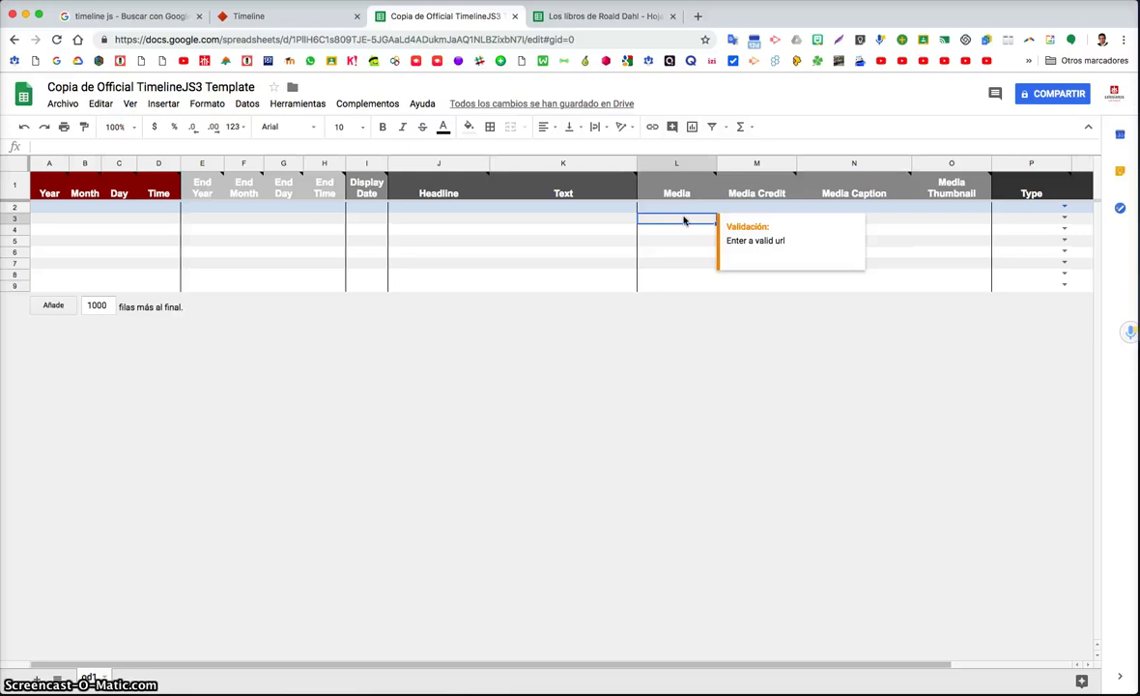
# Search Google for 'santander ciudad' in a new tab and show image results
pyautogui.click(698, 17)
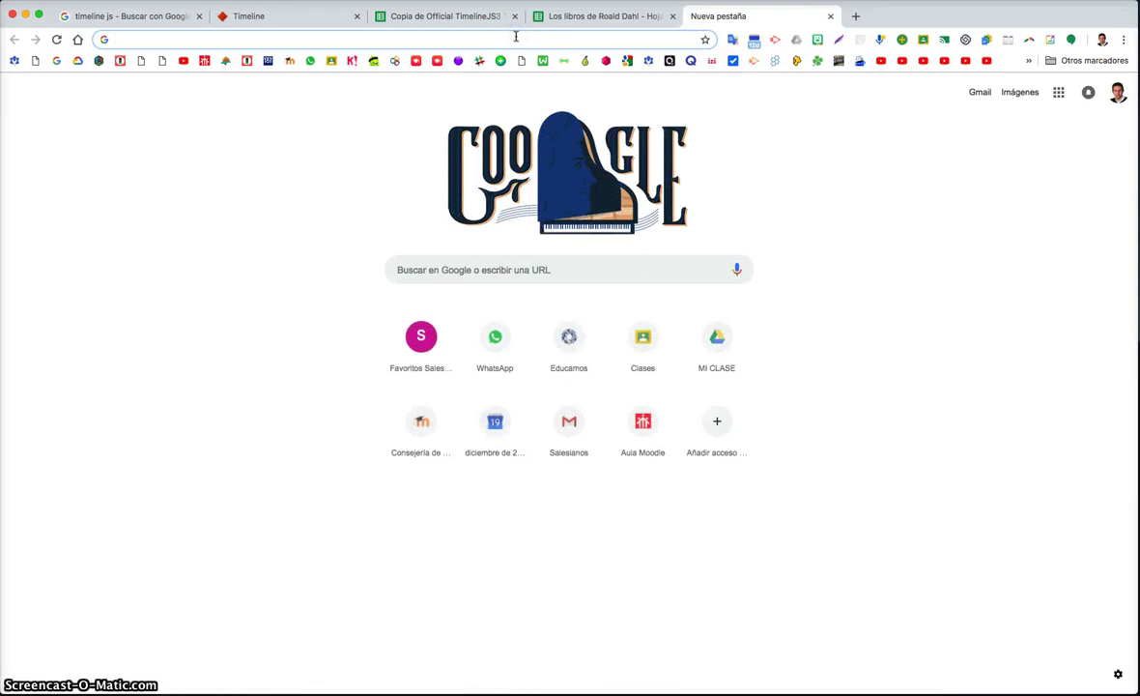
pyautogui.write('santander ciudad')
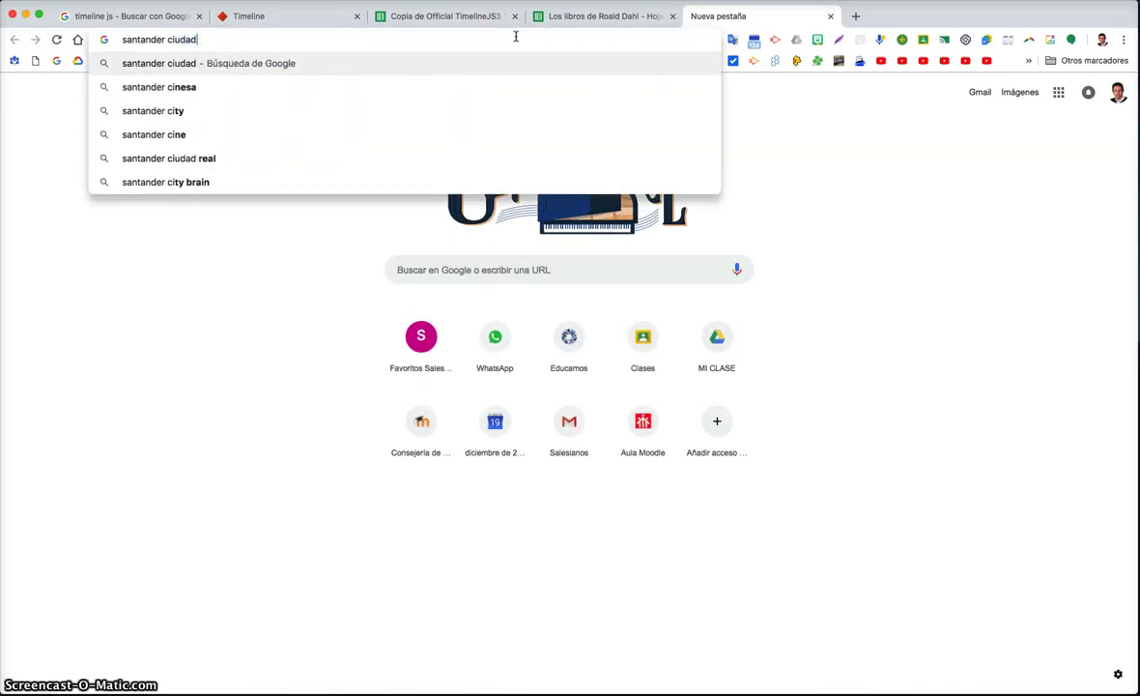
pyautogui.press('Return')
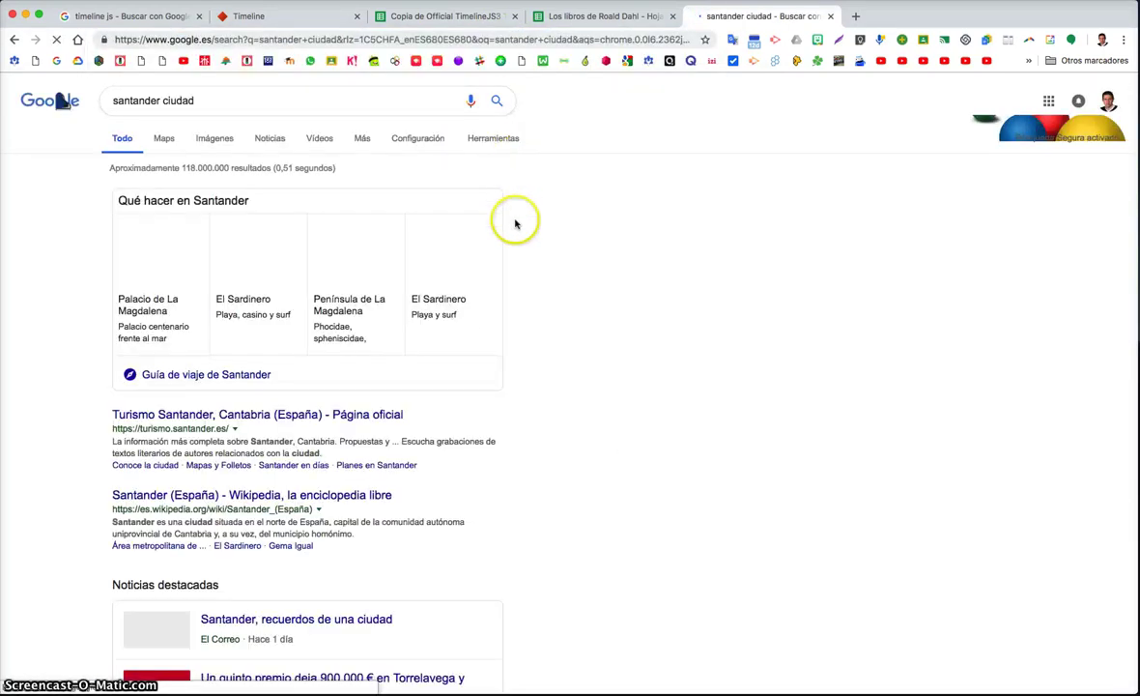
pyautogui.click(226, 141)
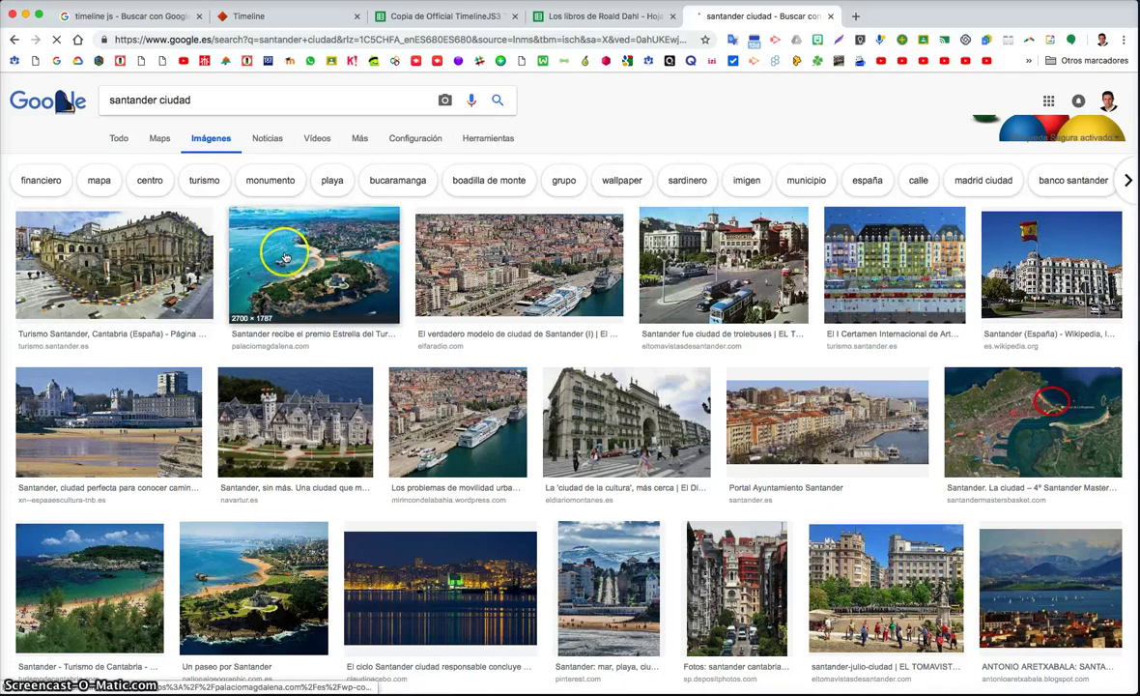
# Copy the aerial Santander photo's image address and verify it in the address bar
pyautogui.click(285, 255)
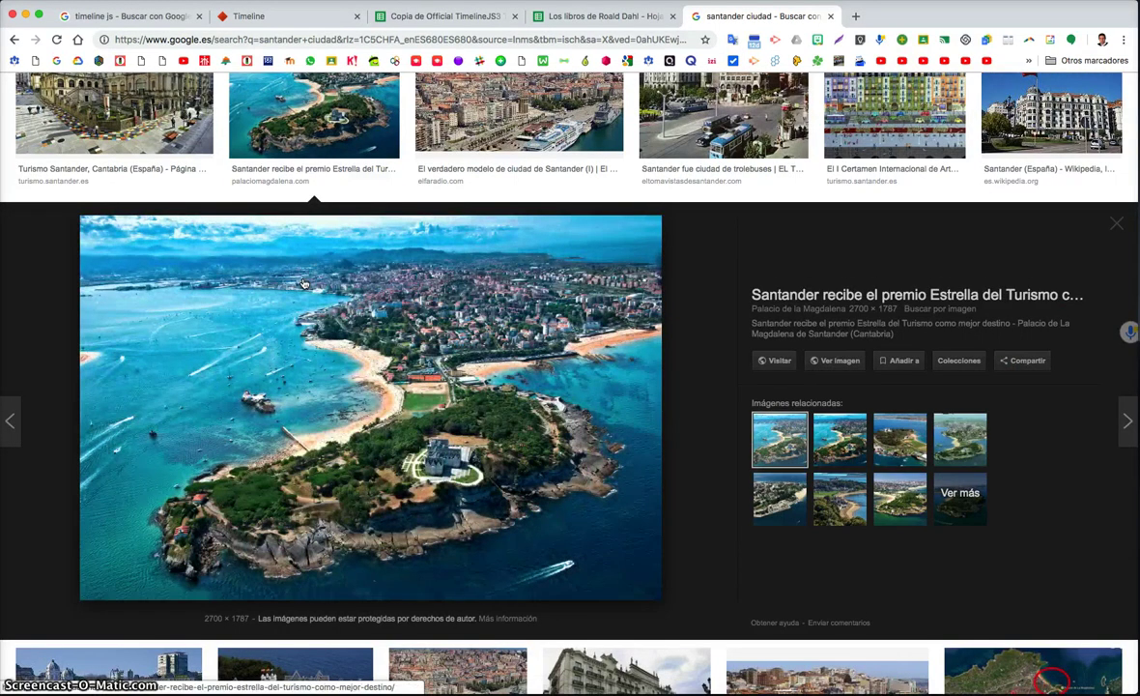
pyautogui.rightClick(304, 282)
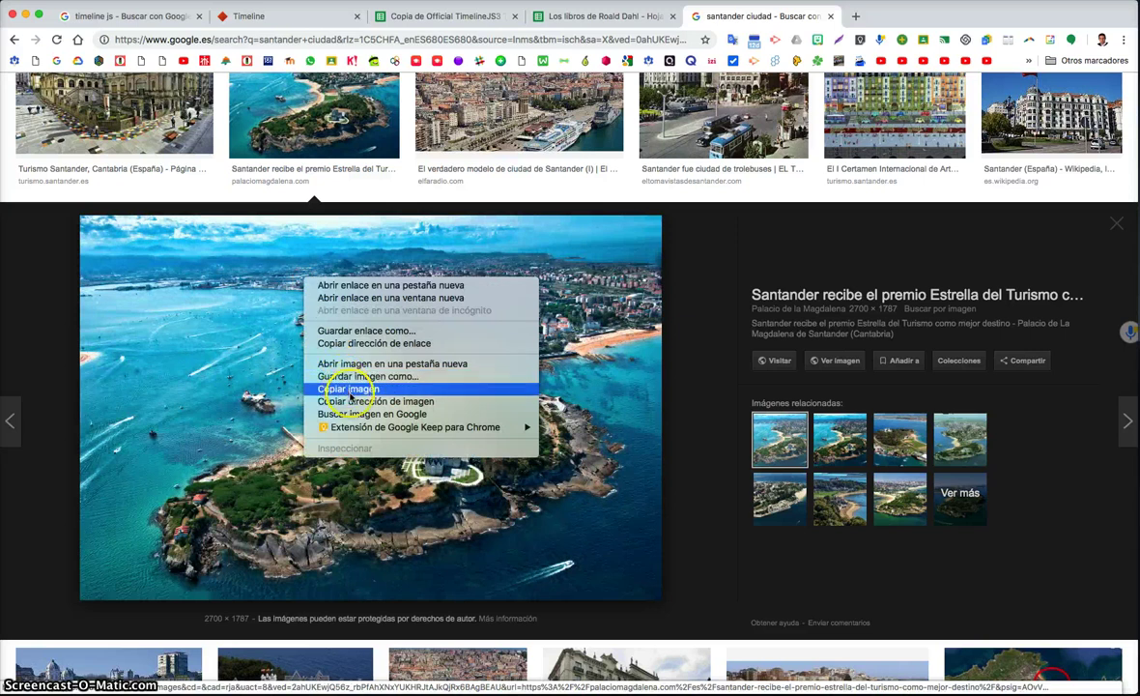
pyautogui.click(353, 400)
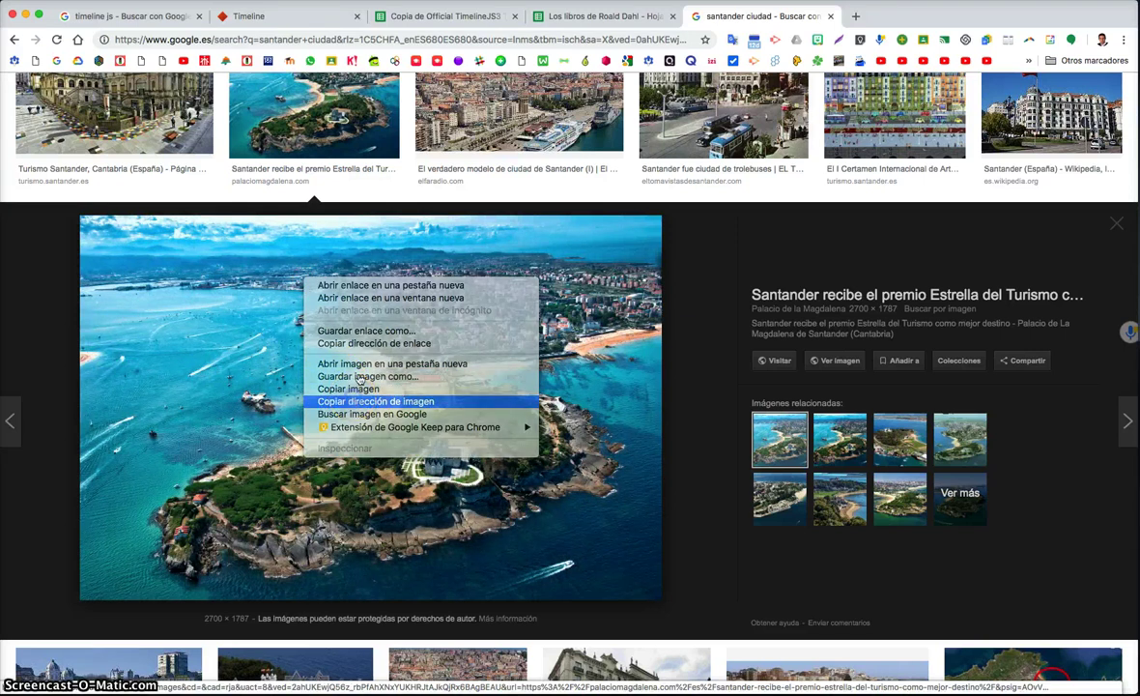
pyautogui.click(373, 38)
pyautogui.write('https://palaciomagdalena.com/es/wp-content/uploads/2017/04/santander_aerea.jpg')
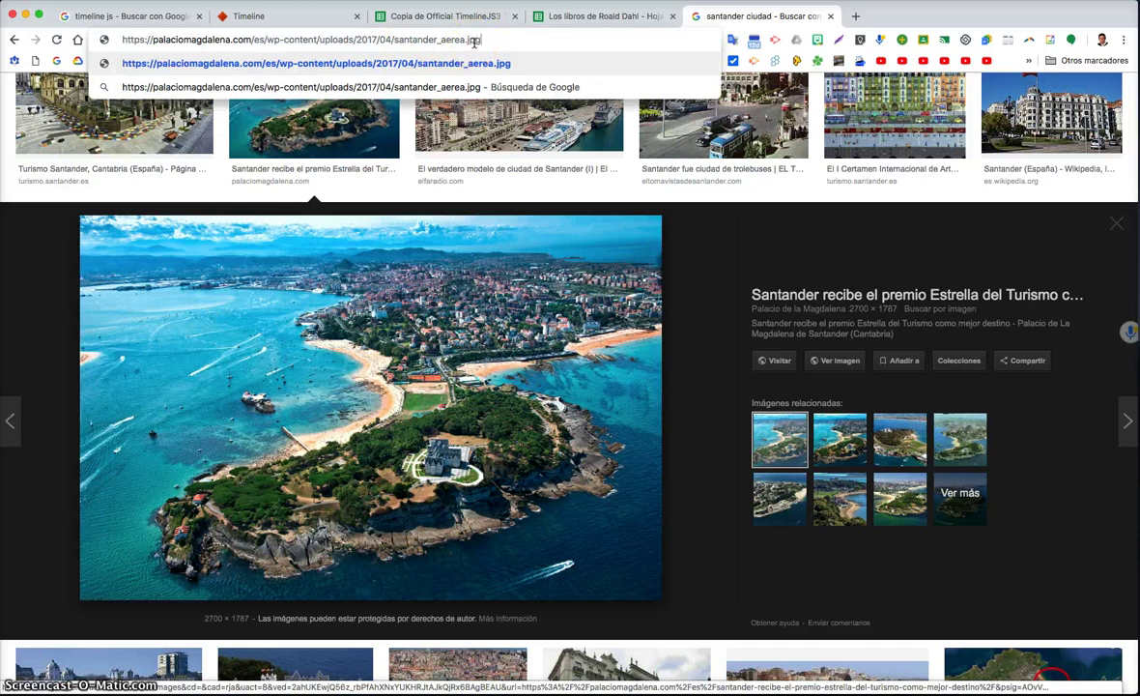
pyautogui.tripleClick(474, 43)
pyautogui.hotkey('ctrl', 'c')
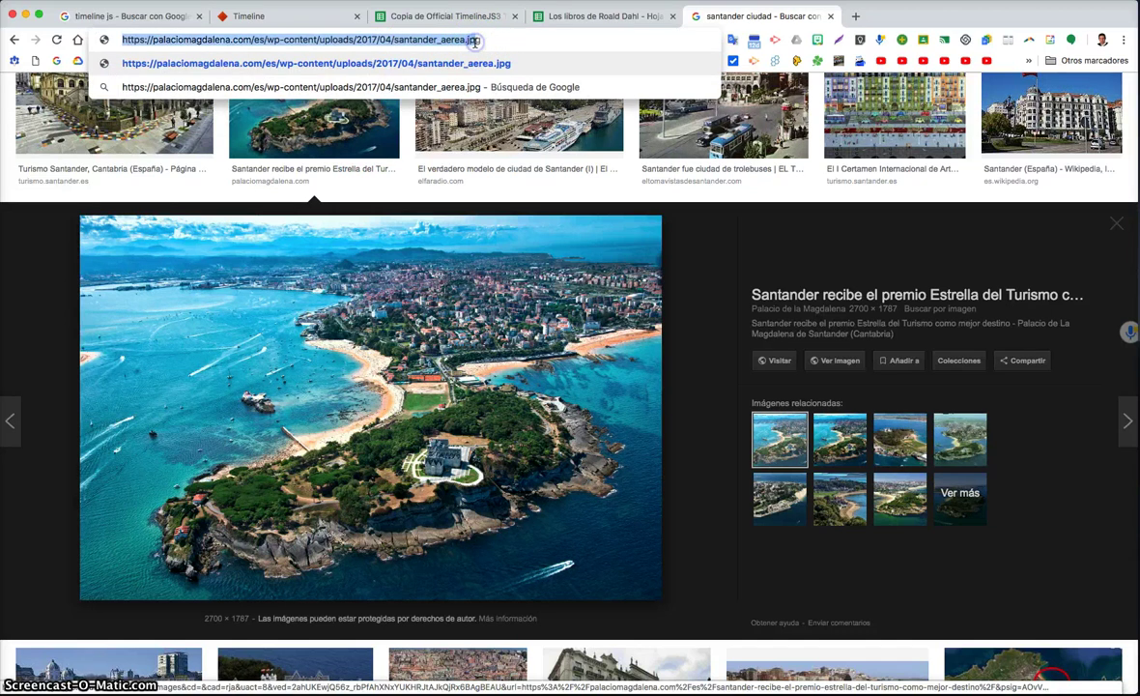
pyautogui.click(144, 16)
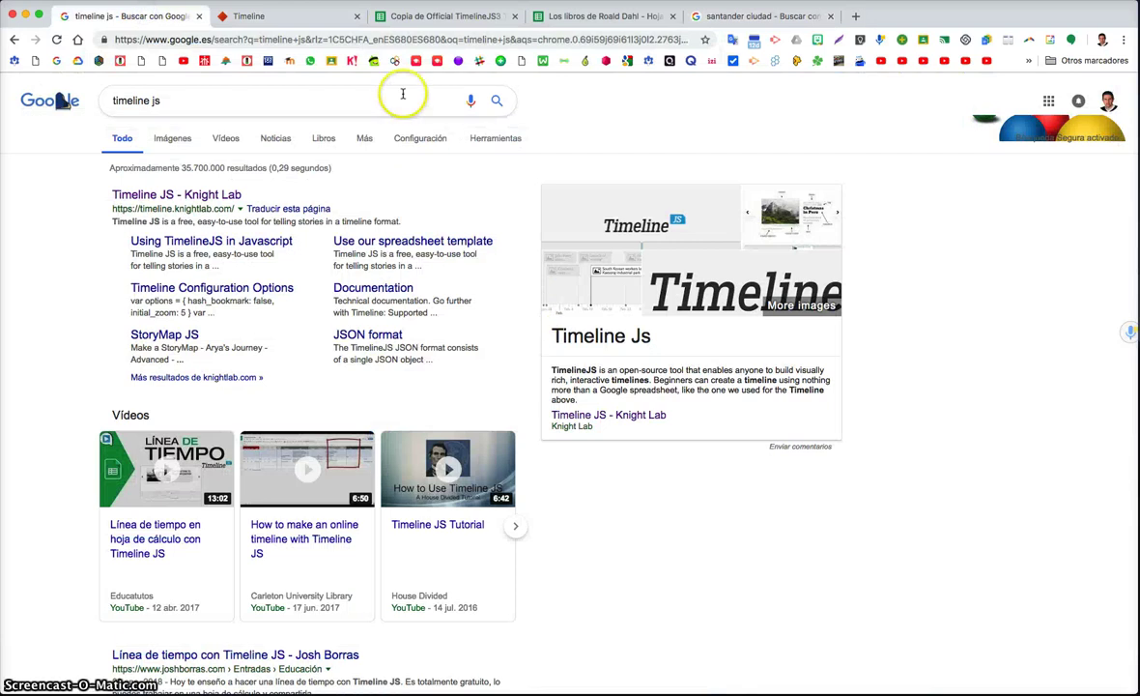
# Paste the Santander image link into Media L2 and Media Thumbnail O2, then open Los libros de Roald Dahl
pyautogui.click(397, 16)
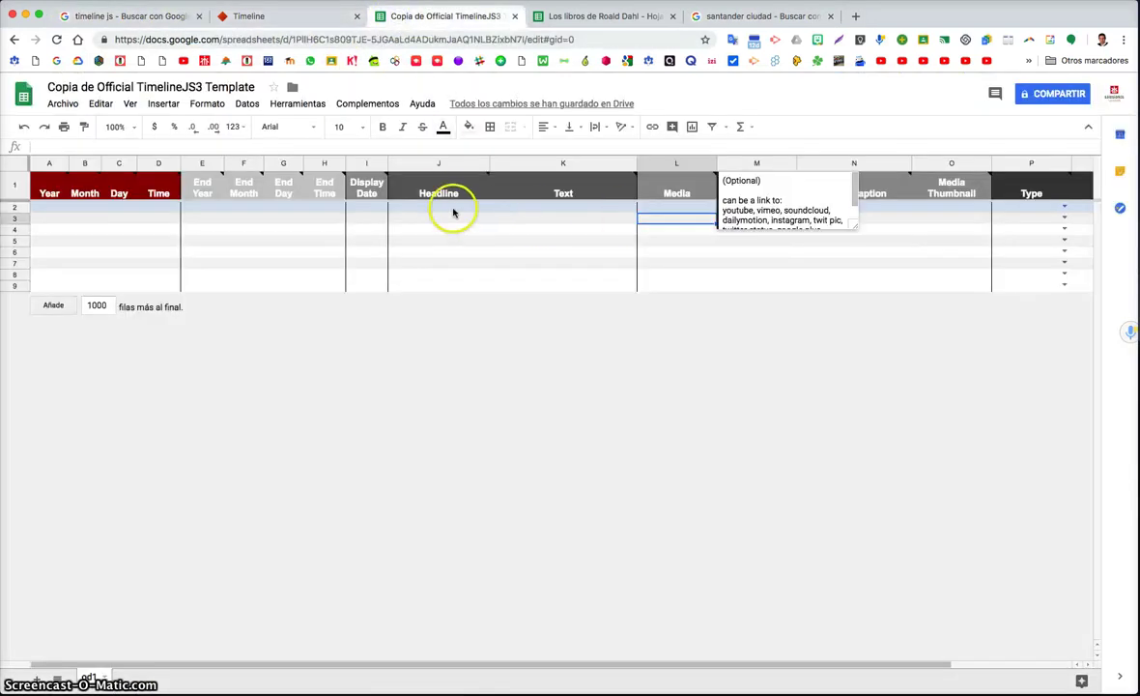
pyautogui.click(667, 208)
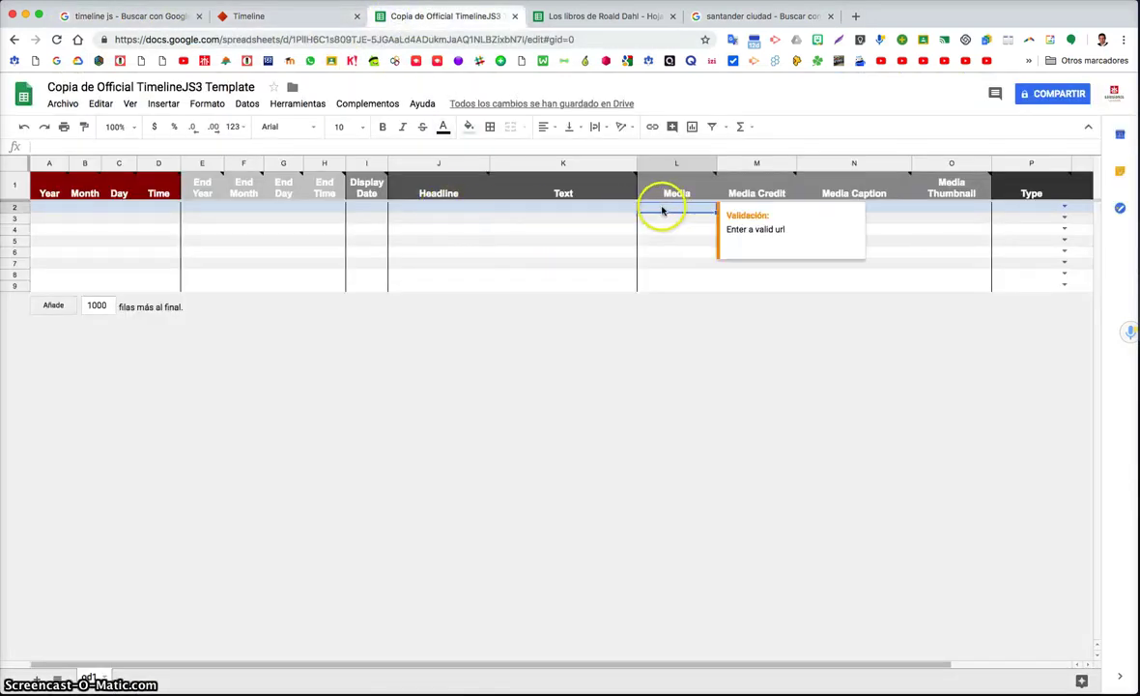
pyautogui.hotkey('ctrl', 'v')
pyautogui.click(948, 210)
pyautogui.write('https://palaciomagdalena.com/es/wp-content/uploads/2017/04/santander_aerea.jpg')
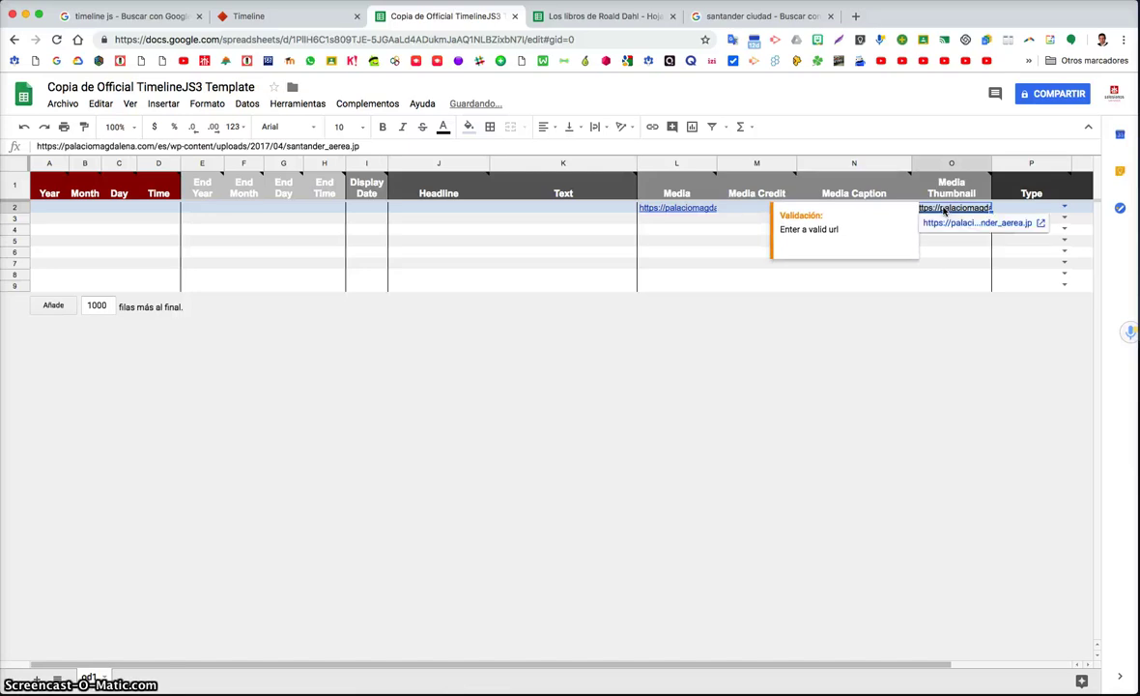
pyautogui.click(623, 20)
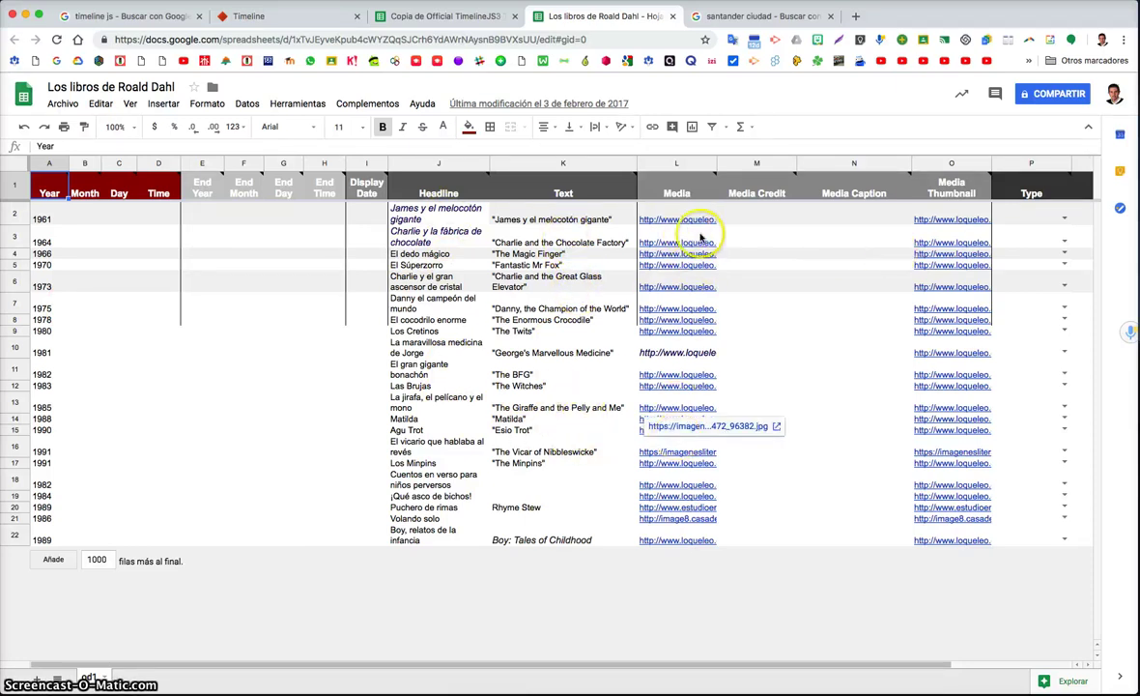
# Copy the Roald Dahl books sheet's web address and go back to the TimelineJS page
pyautogui.hscroll(2, 915, 232)
pyautogui.hscroll(2, 915, 232)
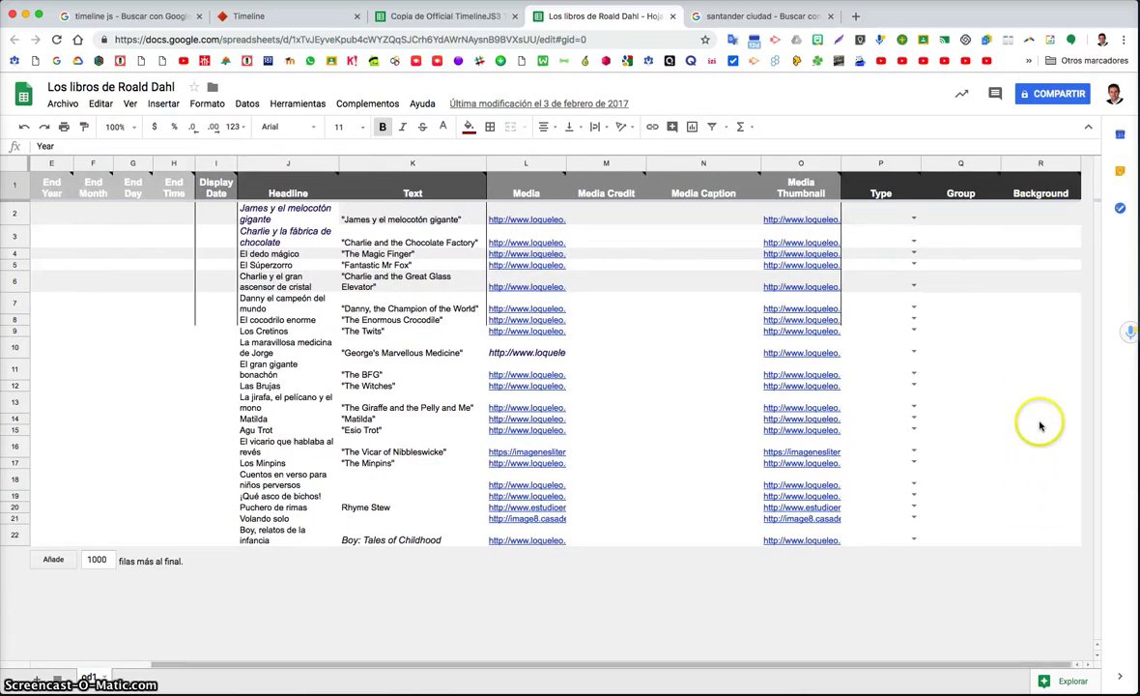
pyautogui.hscroll(-4, 958, 389)
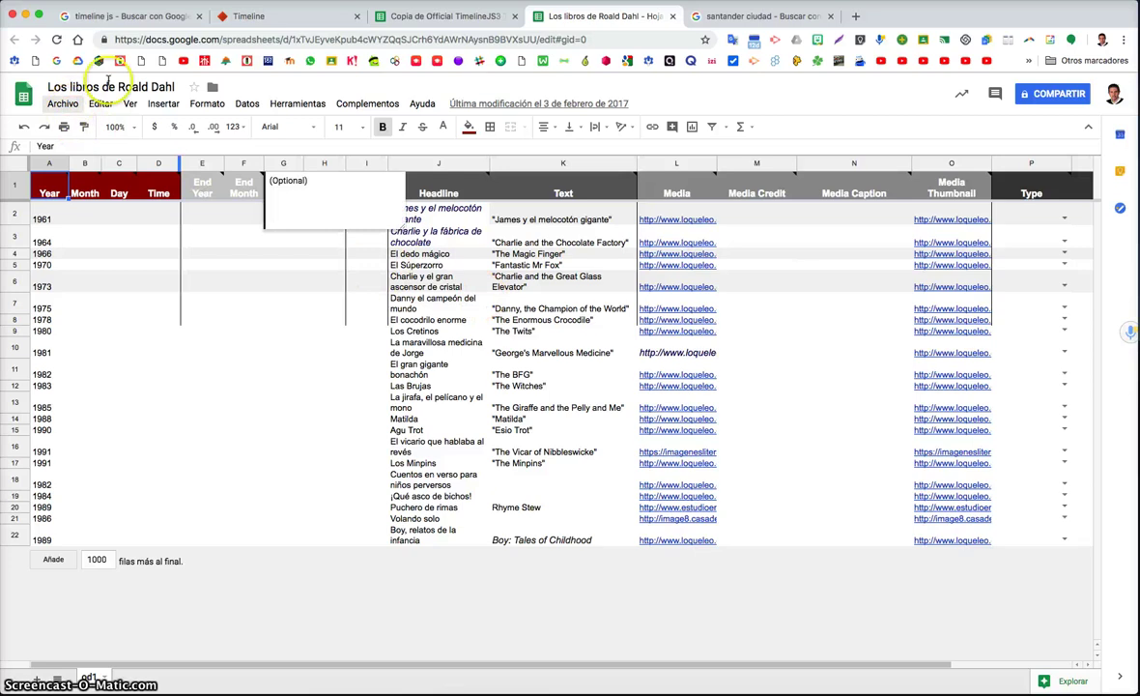
pyautogui.click(154, 40)
pyautogui.rightClick(158, 40)
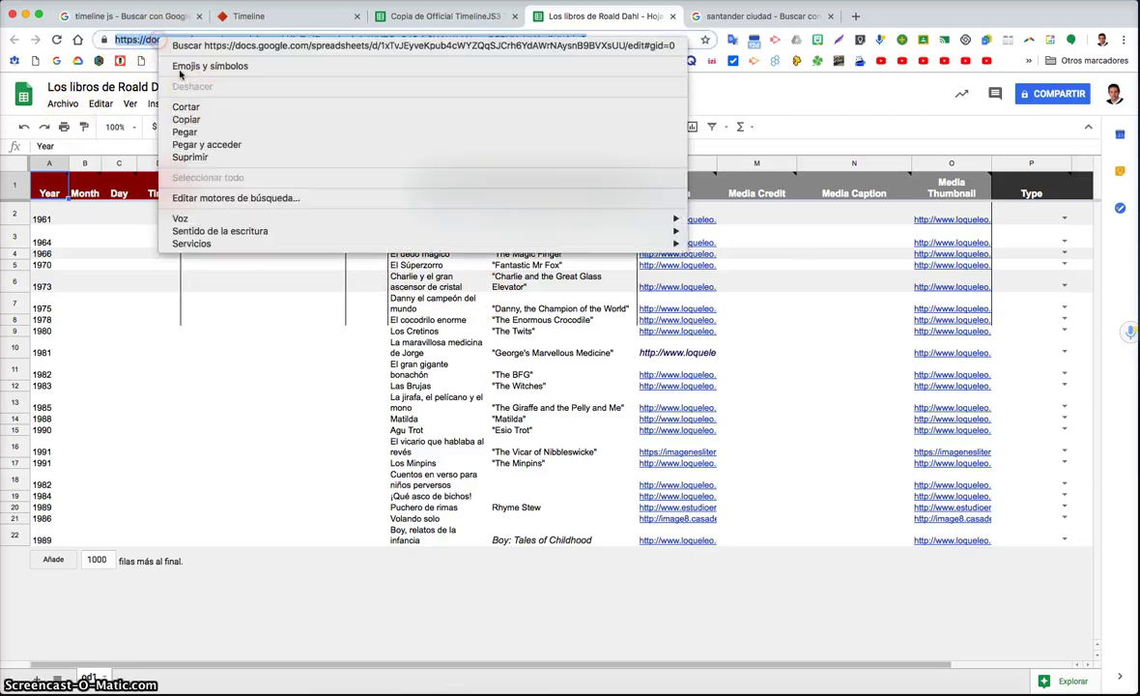
pyautogui.click(185, 105)
pyautogui.click(249, 15)
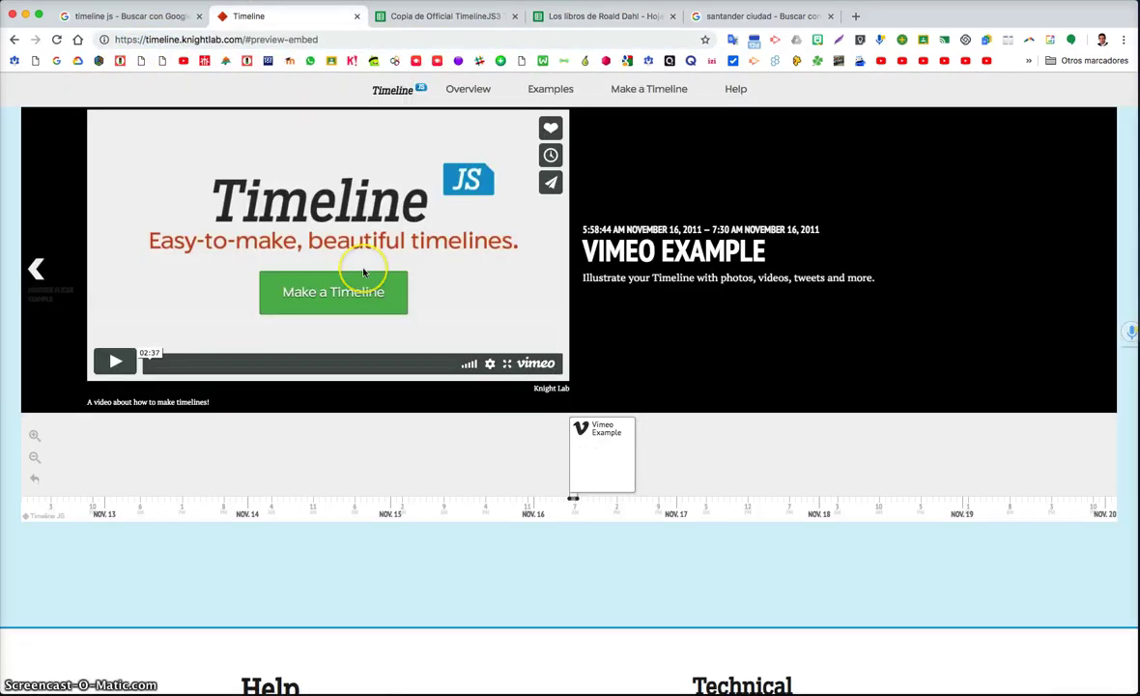
# Replace the old Google Spreadsheet URL with the Roald Dahl sheet link and generate the preview
pyautogui.scroll(-15, 386, 290)
pyautogui.scroll(3, 605, 415)
pyautogui.click(605, 415)
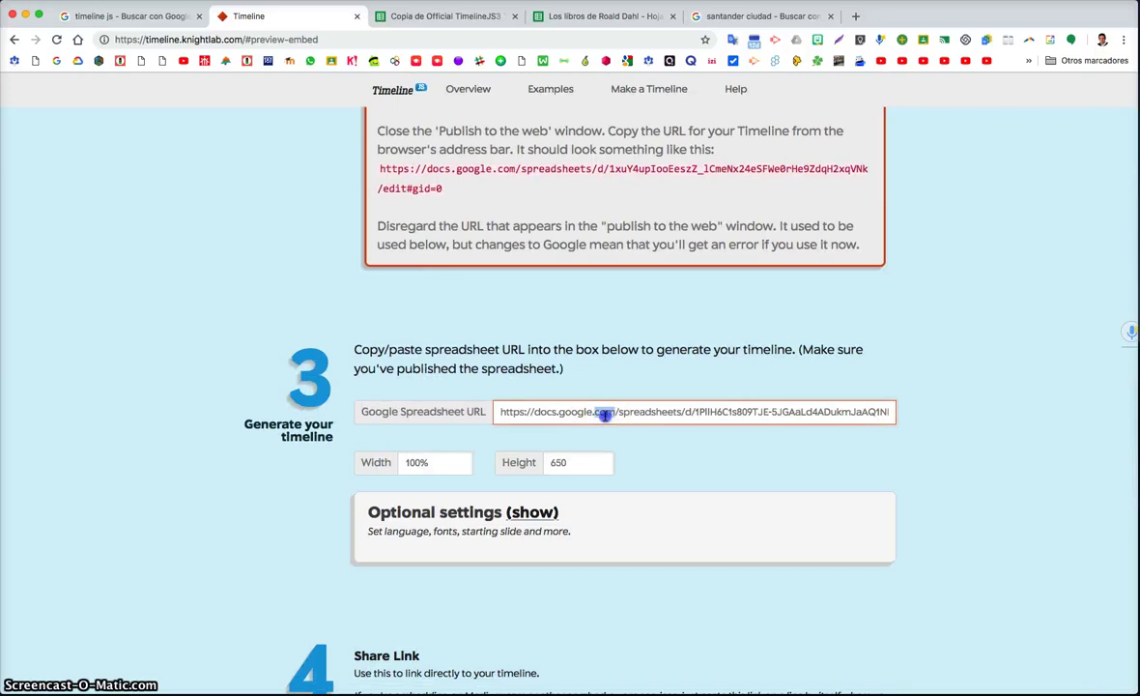
pyautogui.press('super+a')
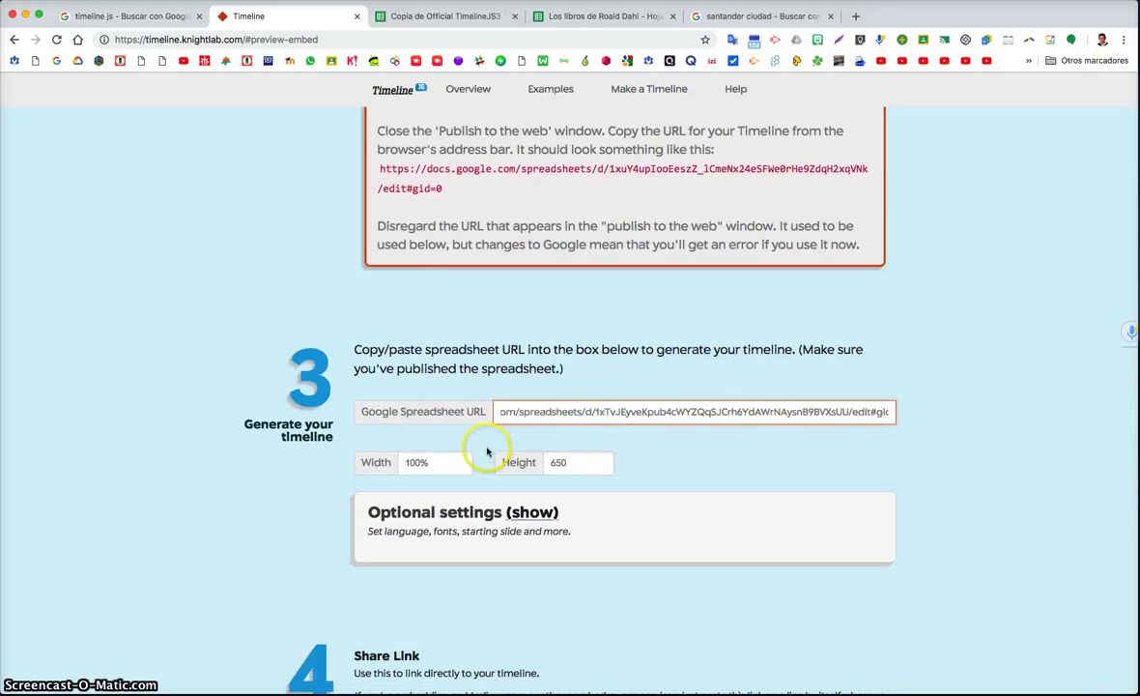
pyautogui.scroll(-5, 502, 453)
pyautogui.click(395, 616)
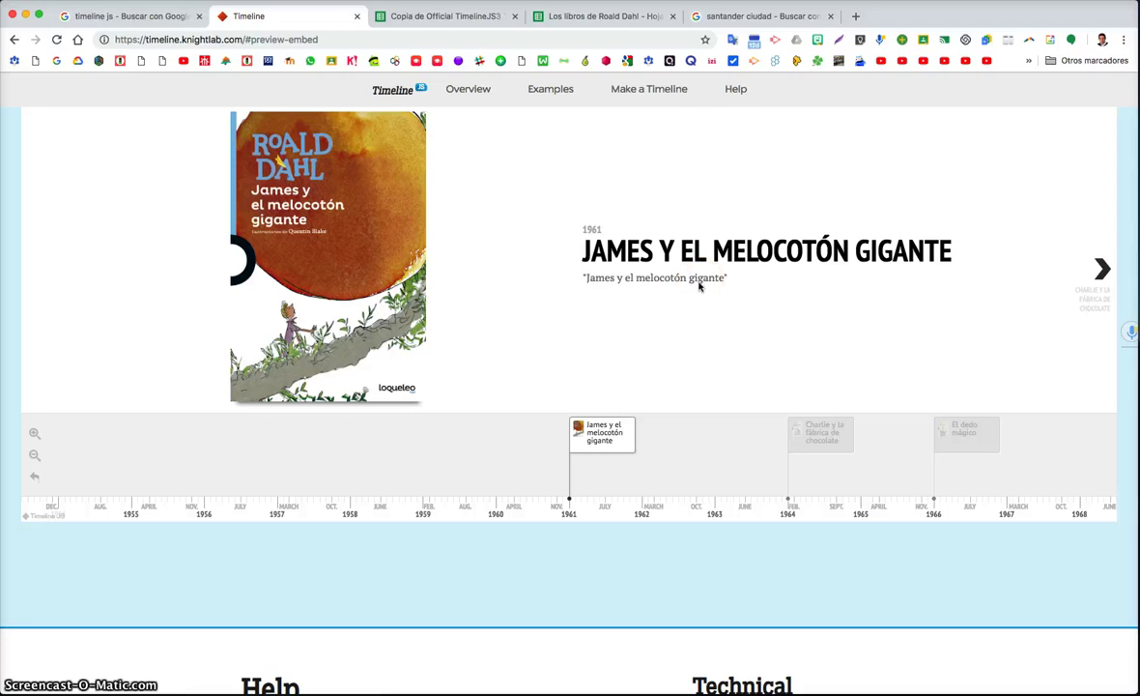
# Step the preview through Charlie y la fábrica de chocolate, El dedo mágico and El Súperzorro
pyautogui.scroll(-1, 601, 437)
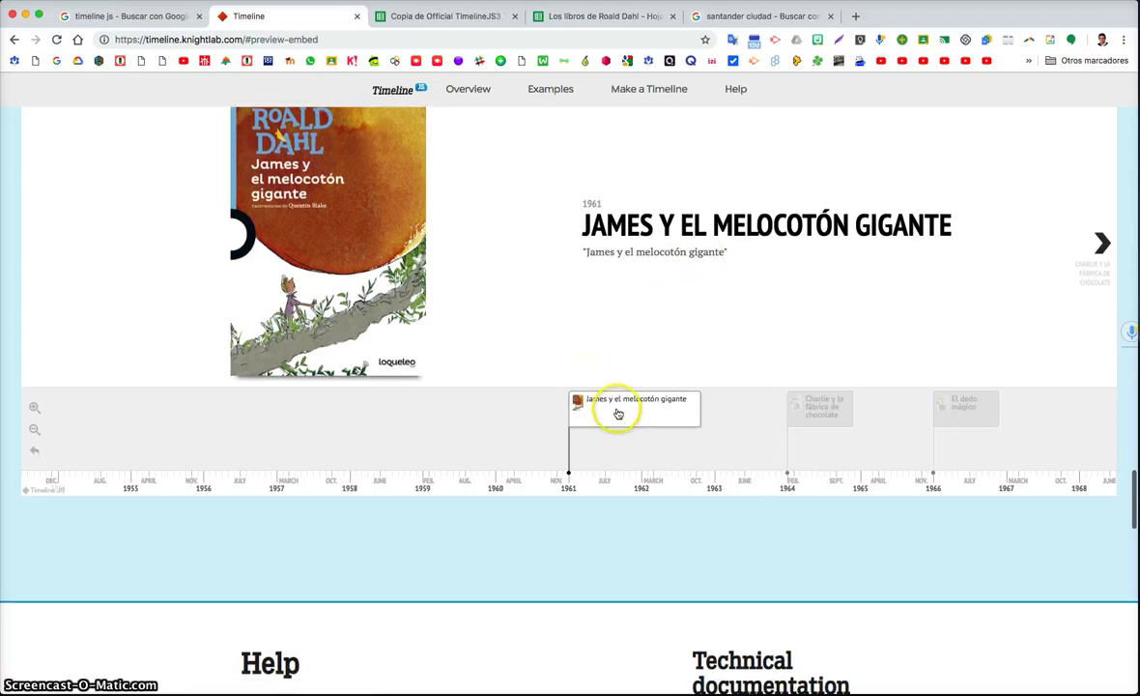
pyautogui.click(796, 404)
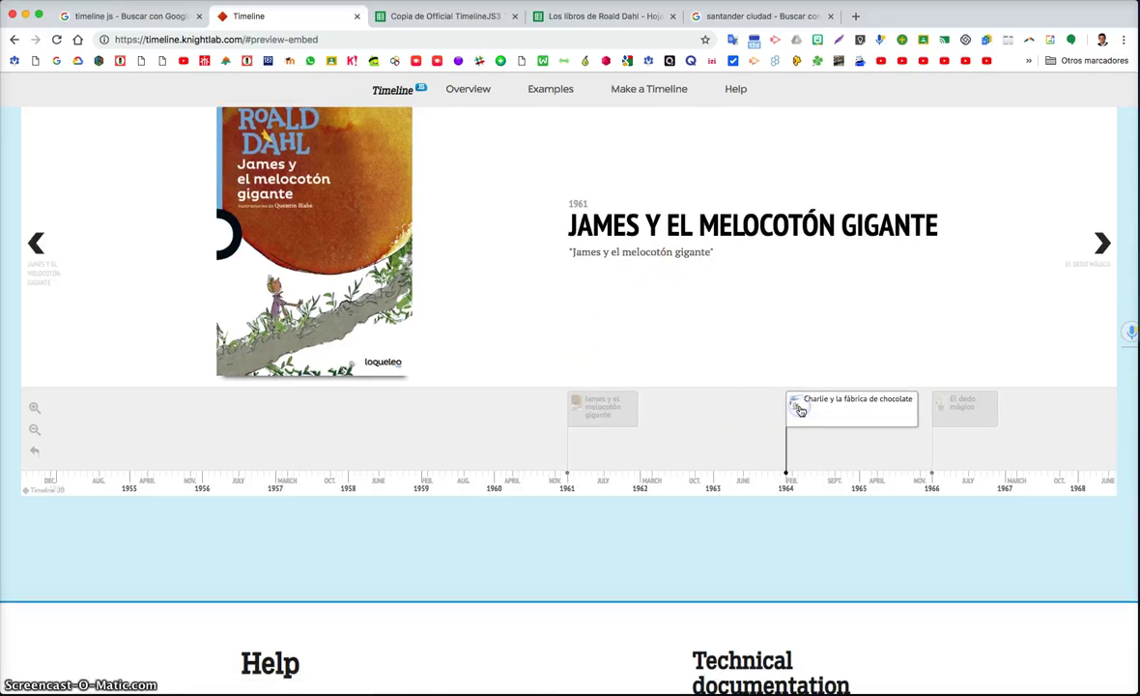
pyautogui.click(741, 416)
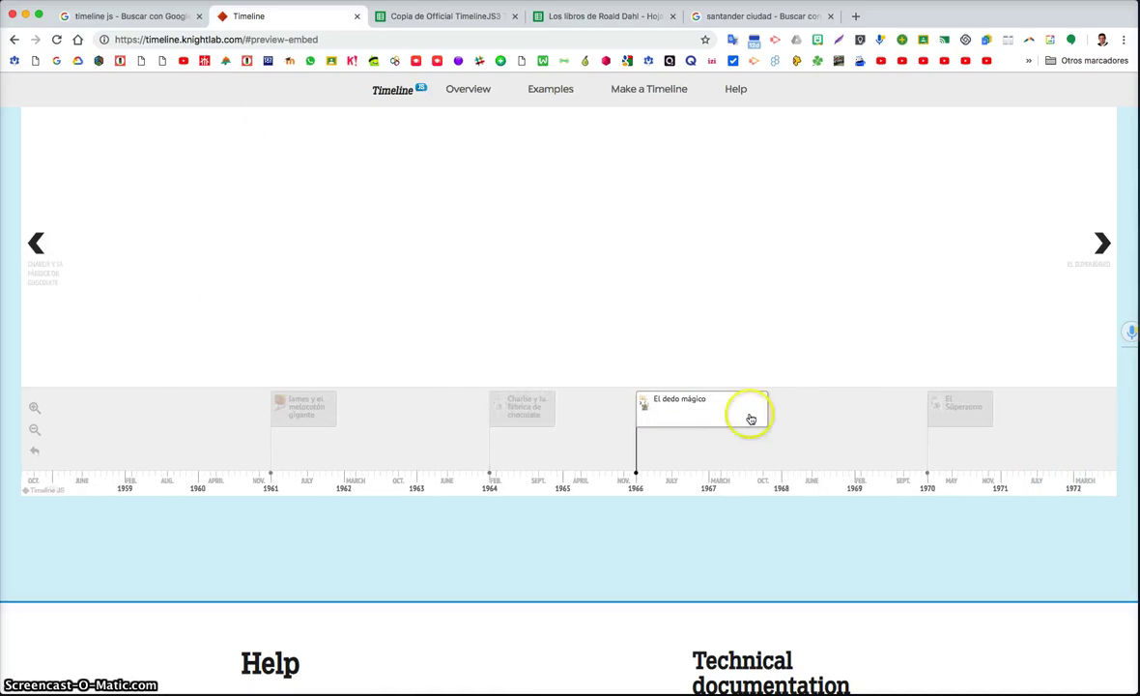
pyautogui.click(875, 404)
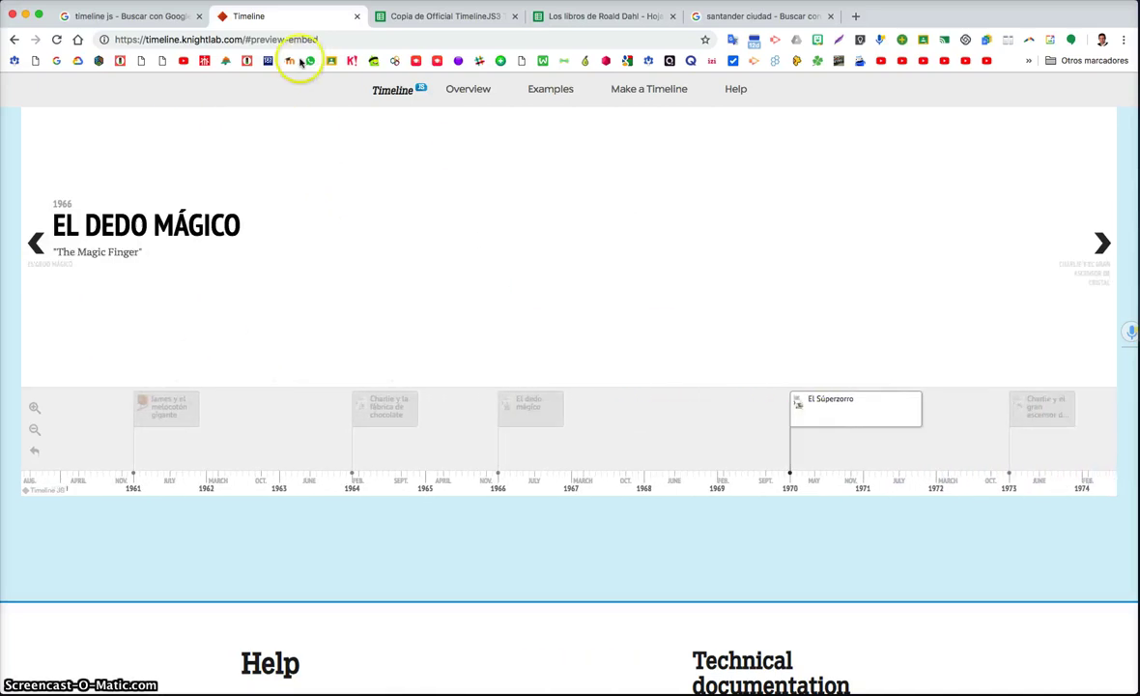
pyautogui.scroll(-10, 427, 161)
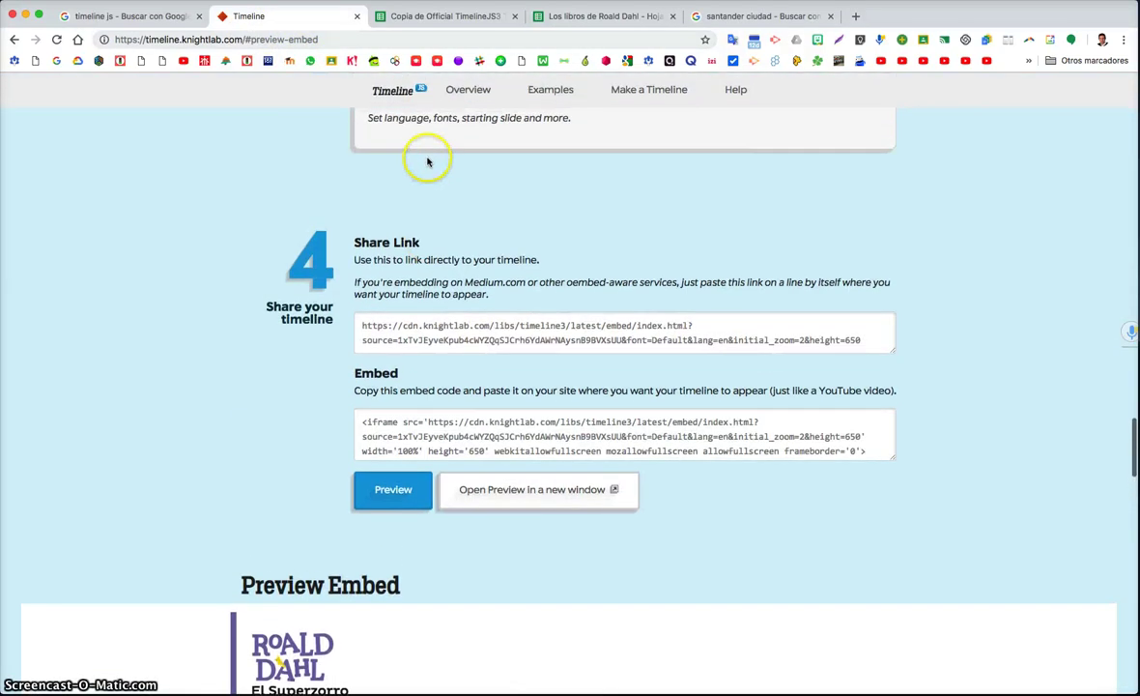
# Open the timeline full-page in a TimelineJS Embed tab, then select the whole iframe embed code
pyautogui.scroll(1, 427, 162)
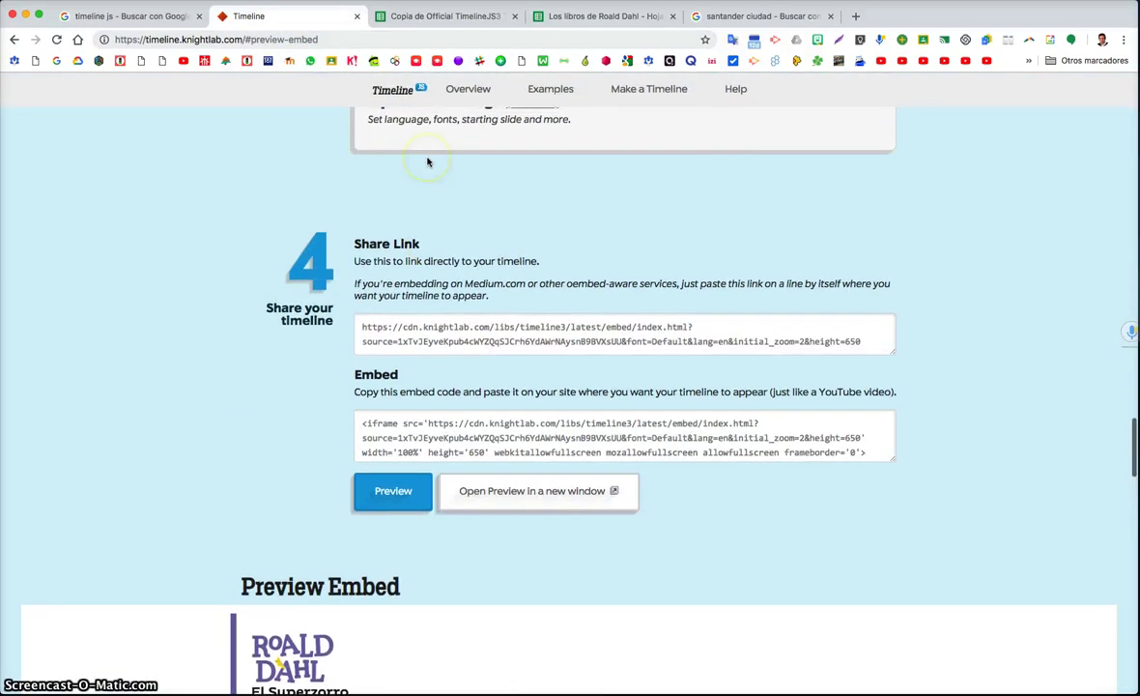
pyautogui.click(536, 491)
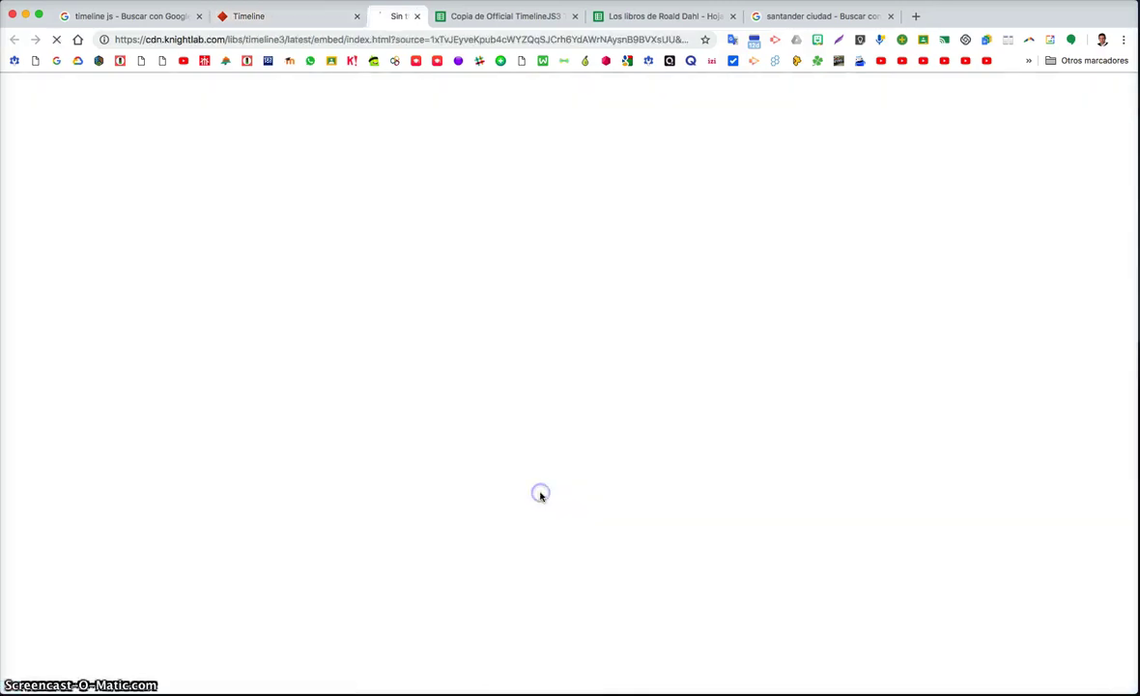
pyautogui.click(319, 37)
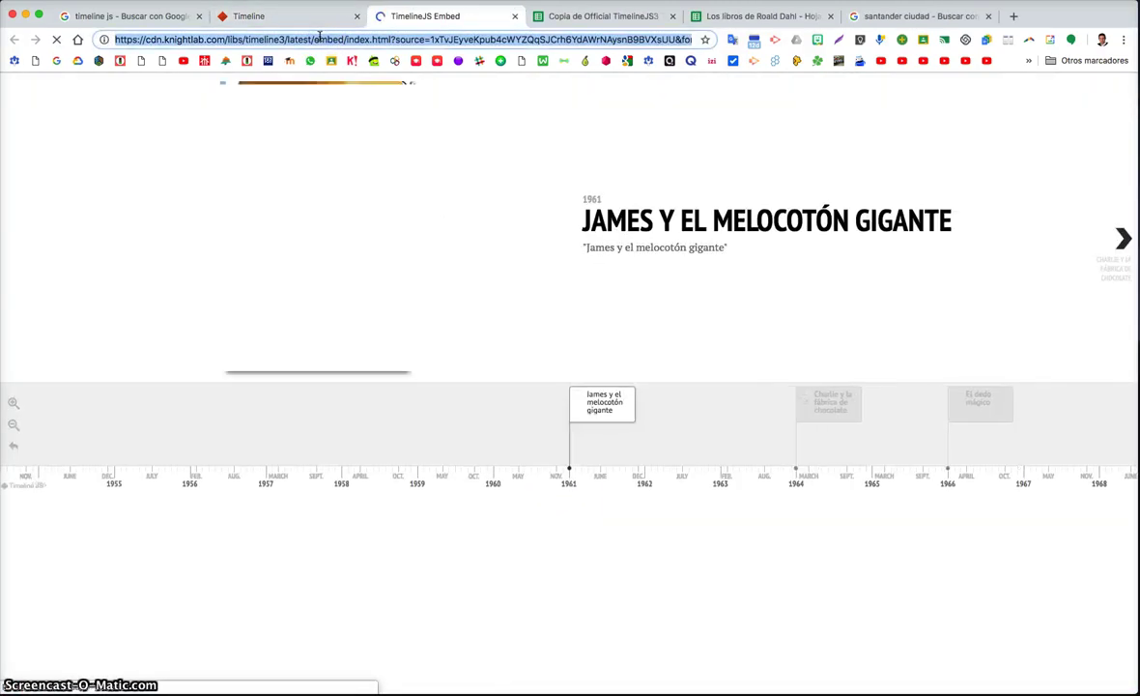
pyautogui.click(287, 15)
pyautogui.click(448, 416)
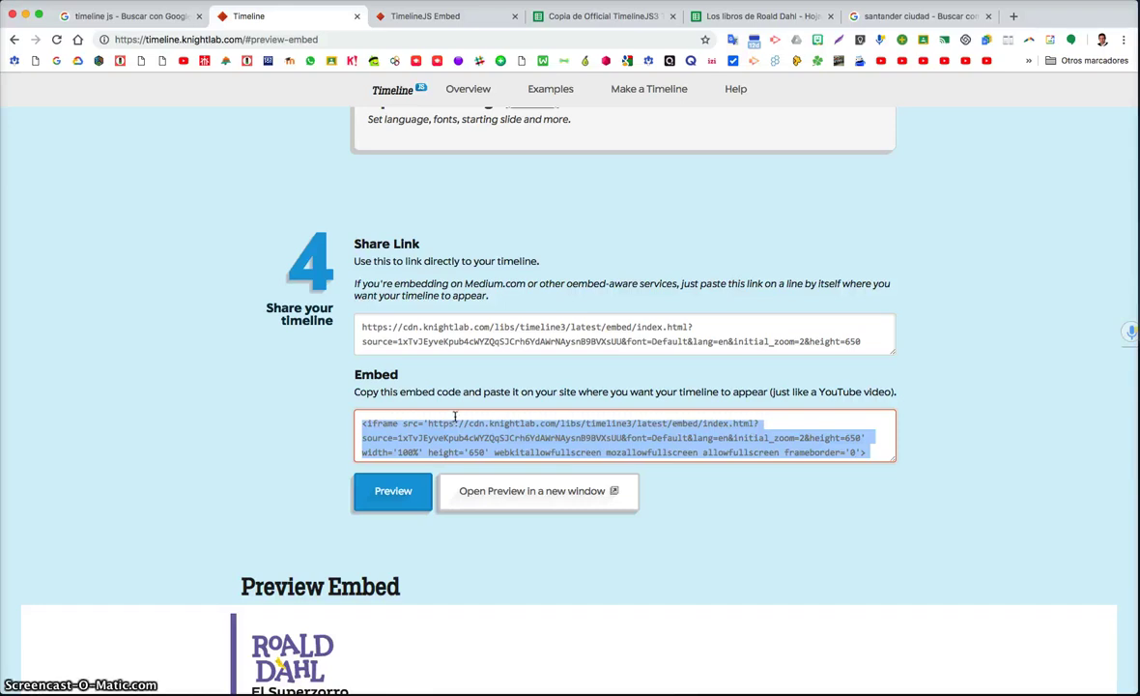
# Review instruction steps 1–2, then return to the Copia de Official TimelineJS3 Template spreadsheet
pyautogui.scroll(5, 454, 416)
pyautogui.scroll(10, 454, 416)
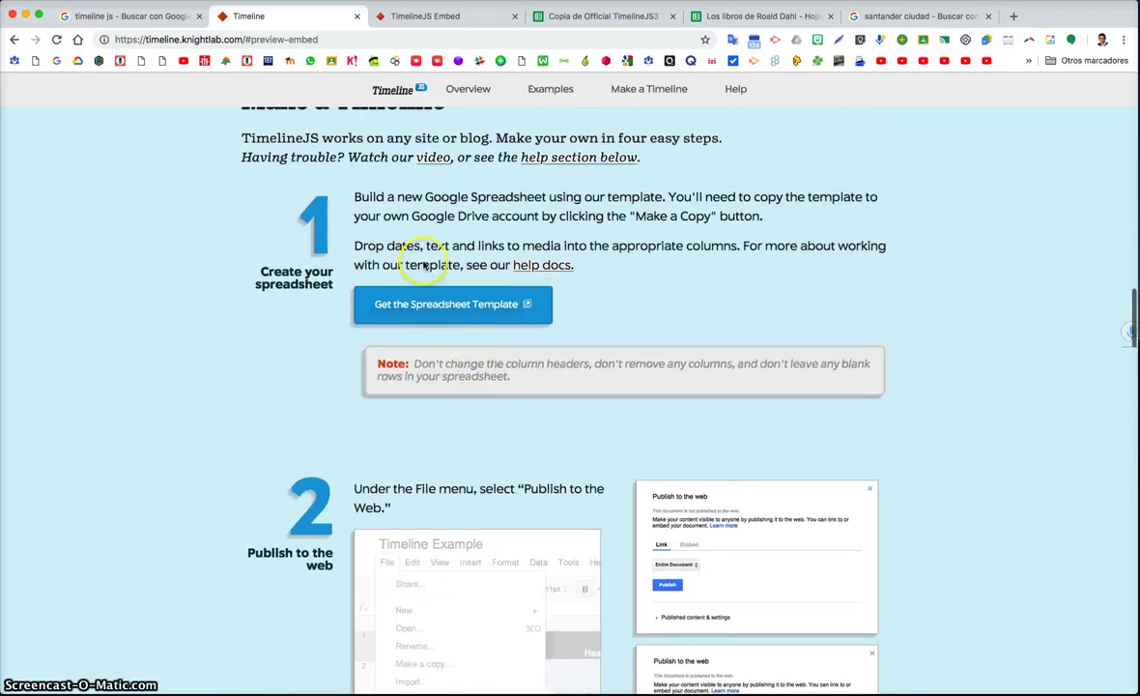
pyautogui.click(472, 323)
pyautogui.scroll(-9, 473, 323)
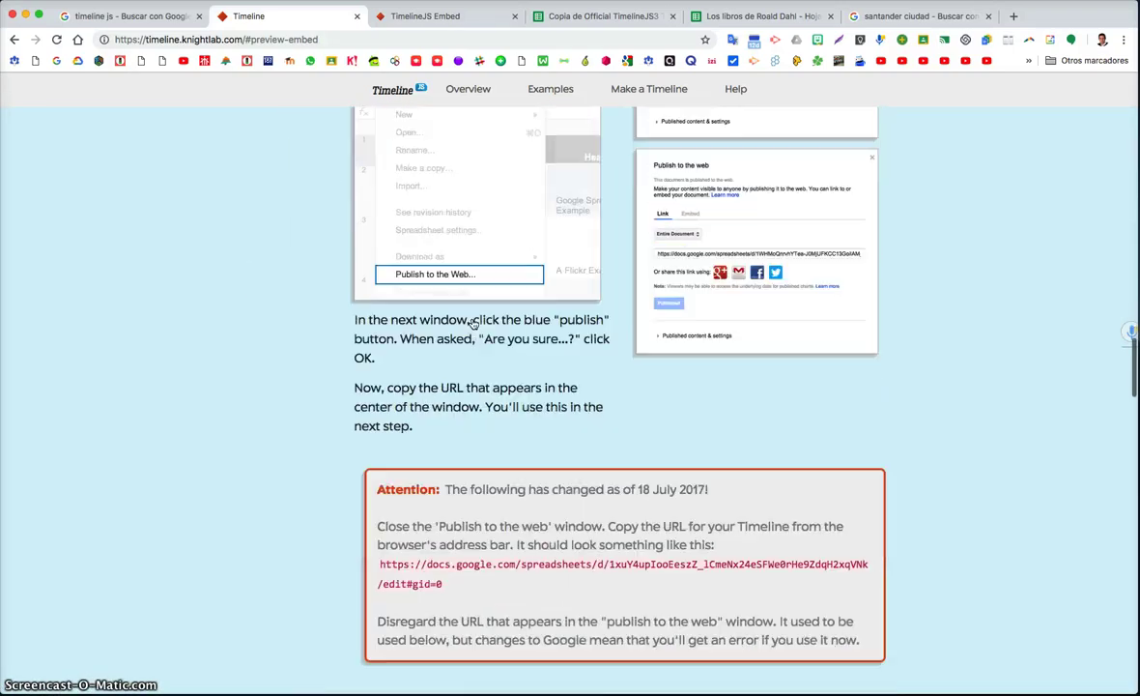
pyautogui.scroll(-2, 473, 323)
pyautogui.scroll(5, 580, 333)
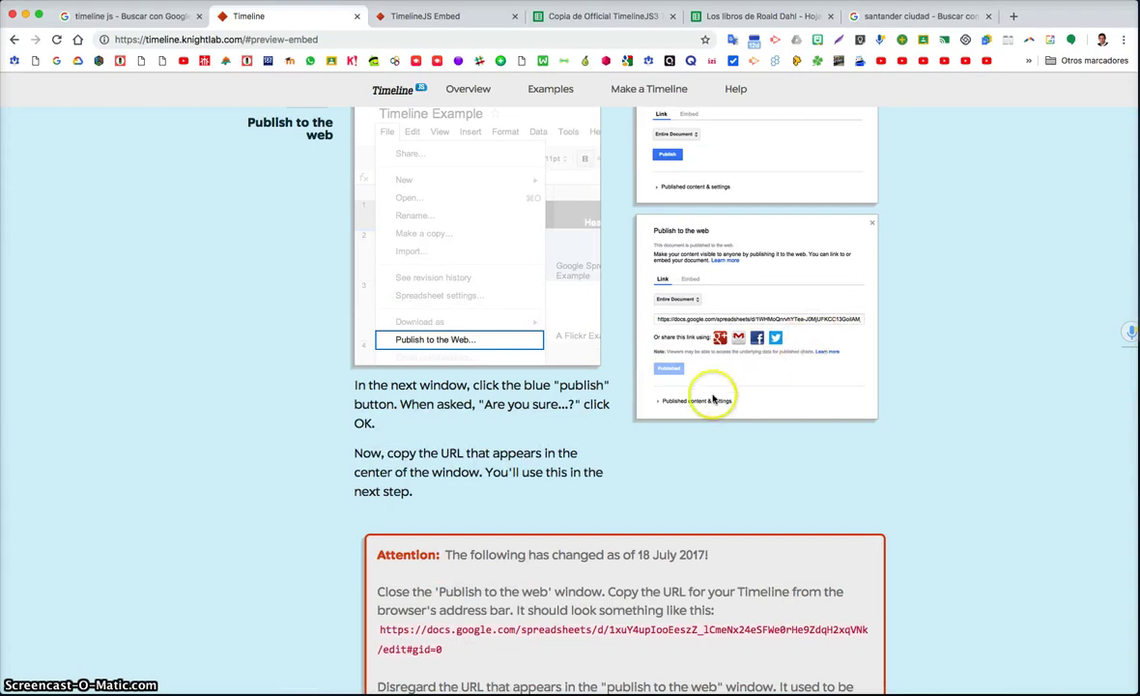
pyautogui.click(563, 18)
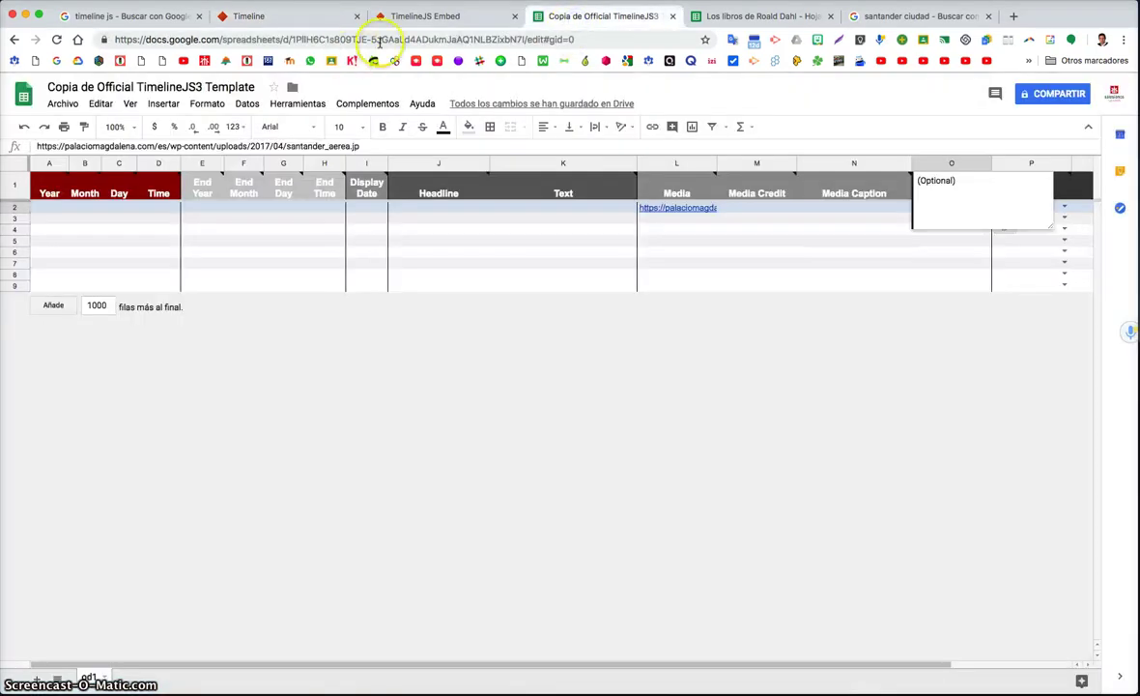
# Select the 'Copia de Official TimelineJS3 Template' title without renaming it, then view the Embed tab's timeline
pyautogui.doubleClick(219, 87)
pyautogui.tripleClick(214, 87)
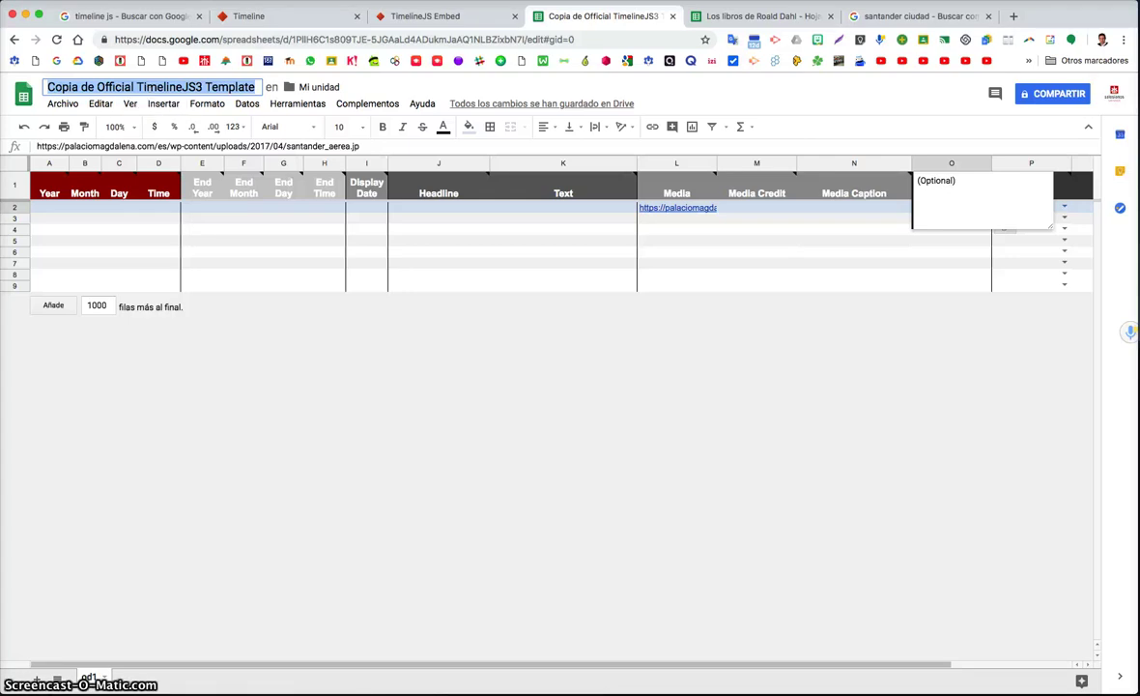
pyautogui.click(400, 19)
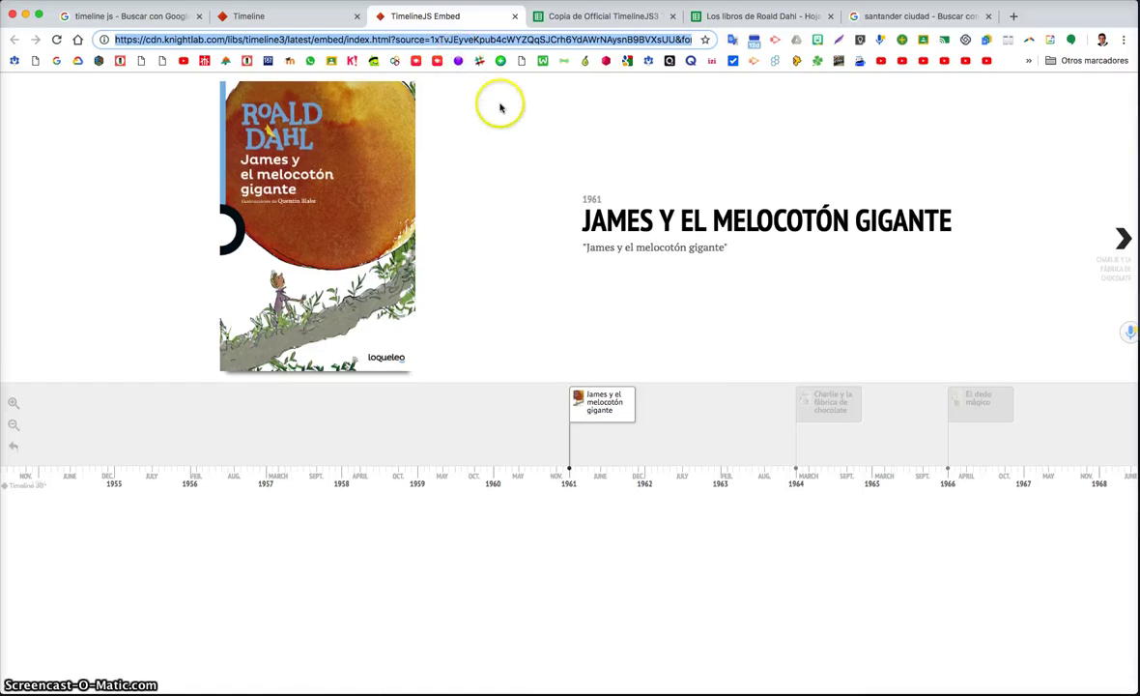
# Browse the Timeline page to Storytelling Tools (StoryMap, Juxtapose, Soundcite) and choose View More
pyautogui.click(321, 18)
pyautogui.scroll(15, 476, 137)
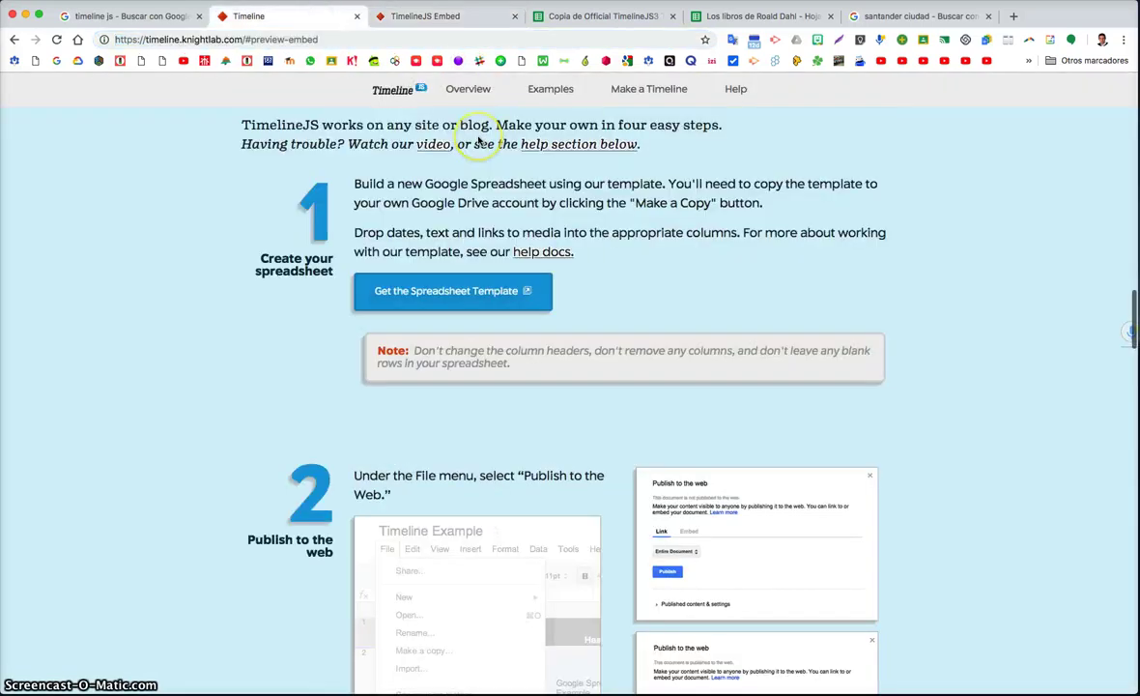
pyautogui.scroll(5, 480, 141)
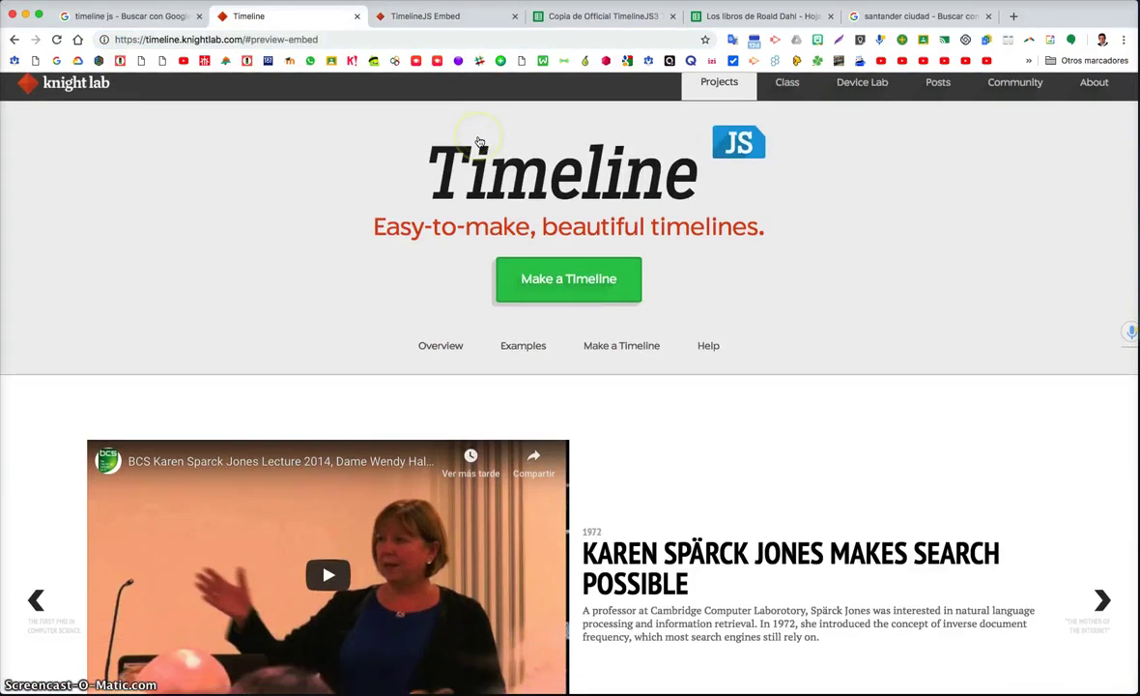
pyautogui.scroll(-20, 479, 140)
pyautogui.scroll(-15, 478, 140)
pyautogui.scroll(3, 454, 165)
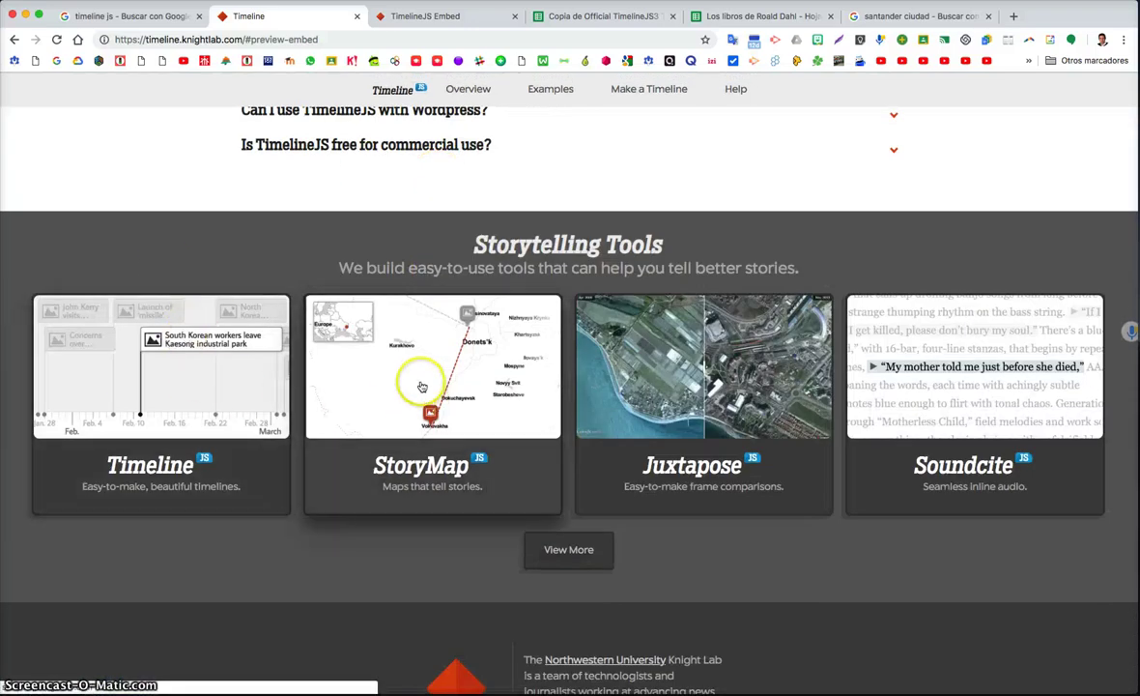
pyautogui.click(415, 377)
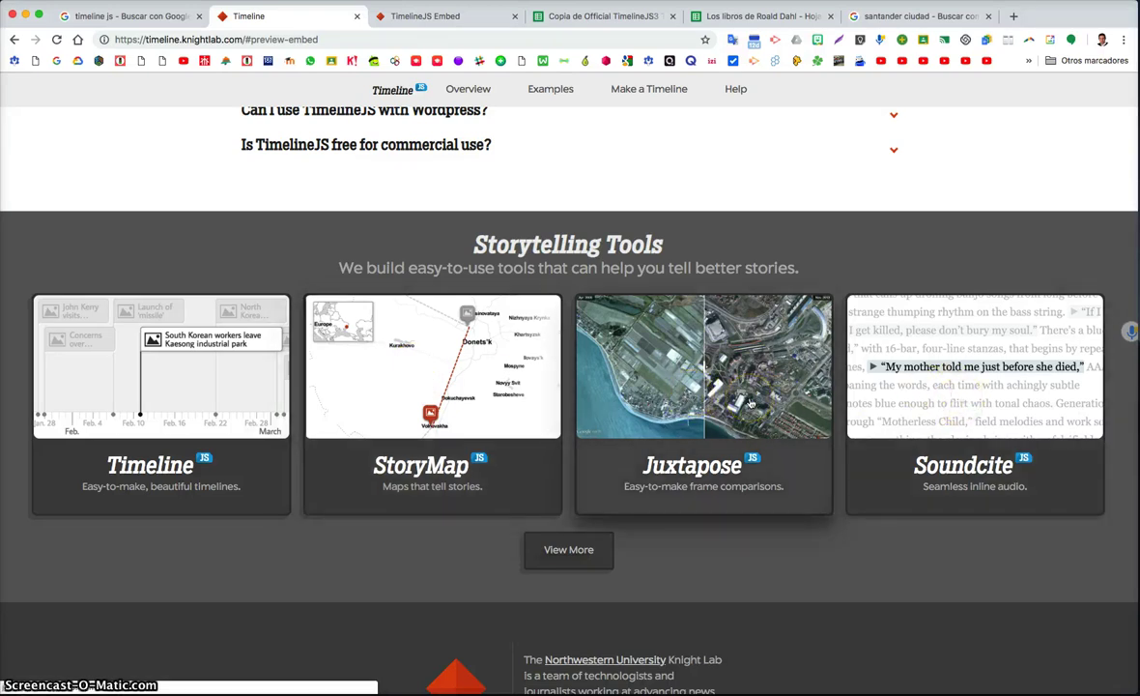
pyautogui.click(697, 366)
pyautogui.scroll(-1, 667, 415)
pyautogui.click(585, 495)
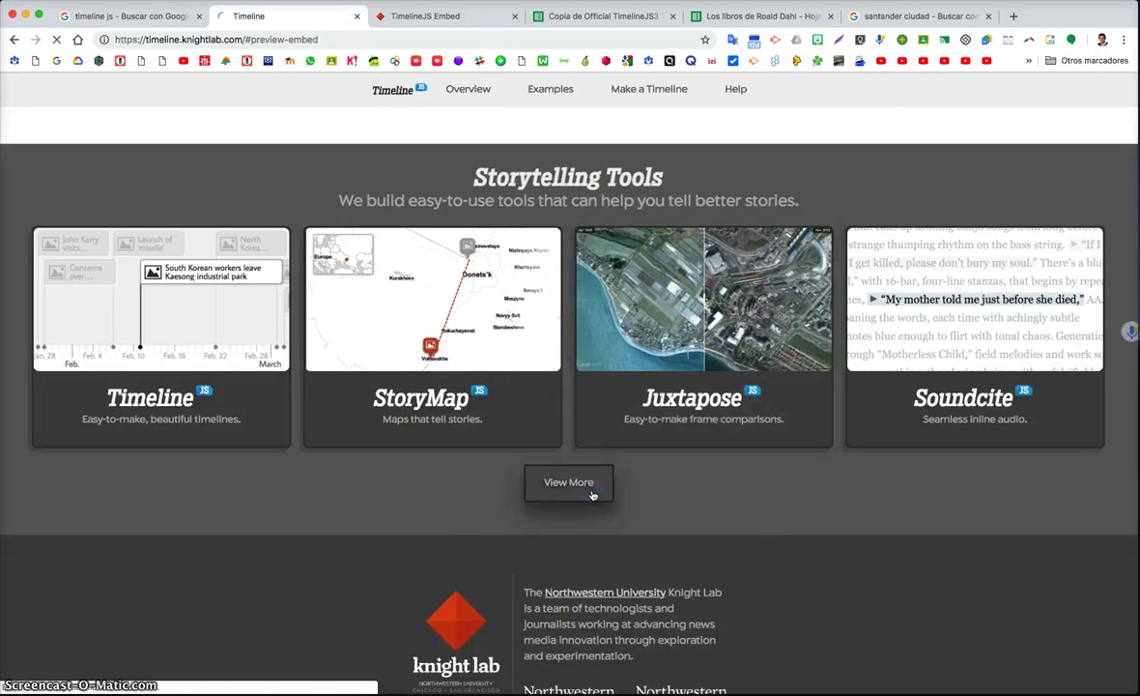
# Look through Knight Lab's Projects page, then return to the Roald Dahl timeline at its 1961 slide
pyautogui.click(588, 493)
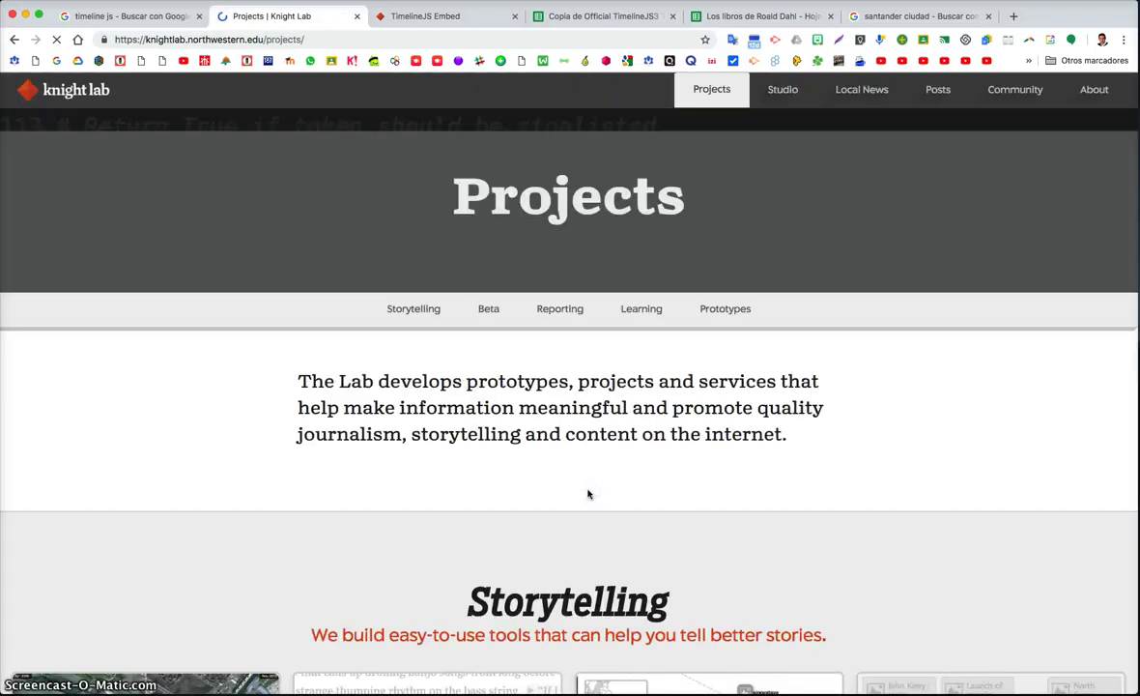
pyautogui.scroll(-5, 587, 492)
pyautogui.scroll(-3, 587, 494)
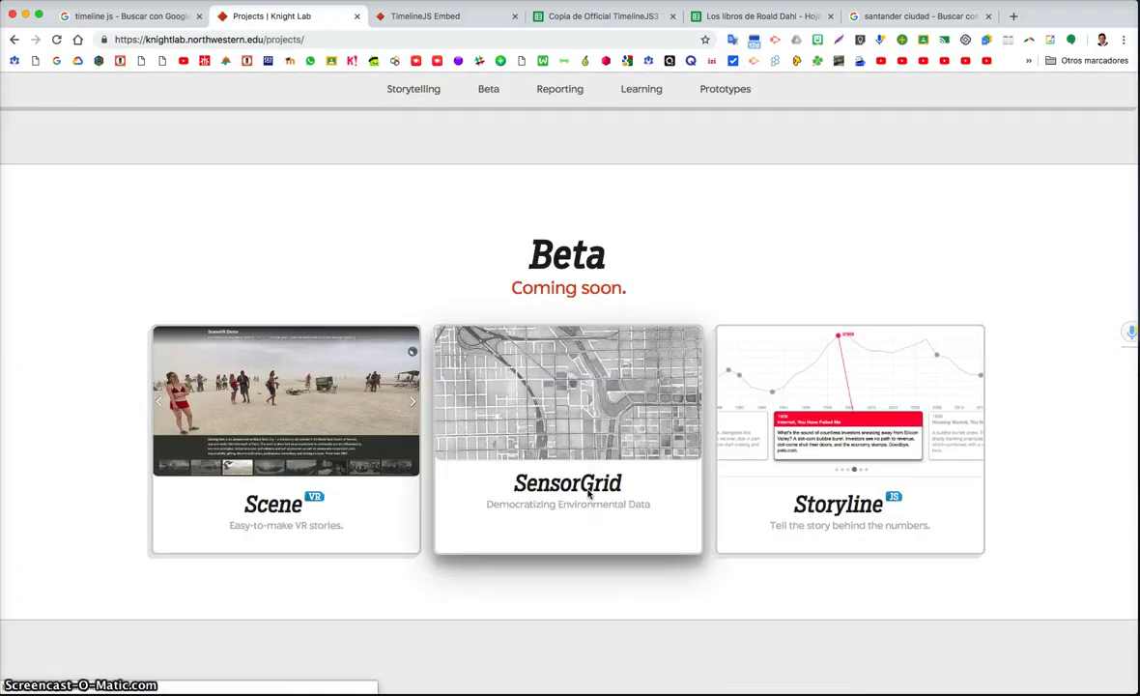
pyautogui.scroll(3, 588, 493)
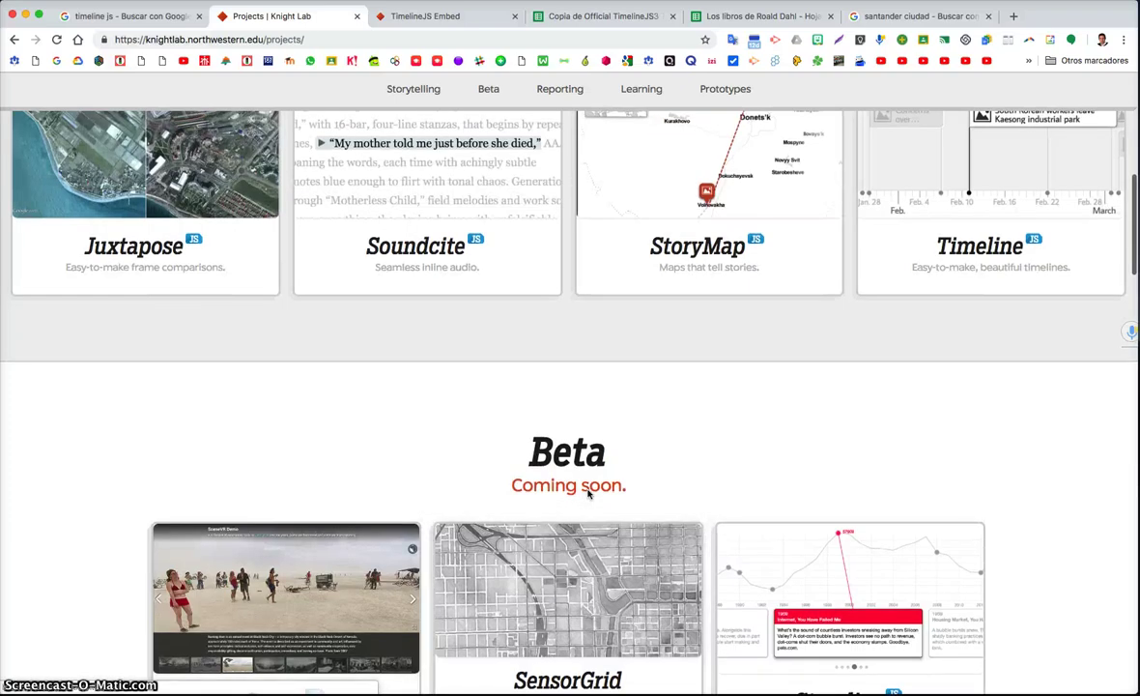
pyautogui.scroll(3, 587, 493)
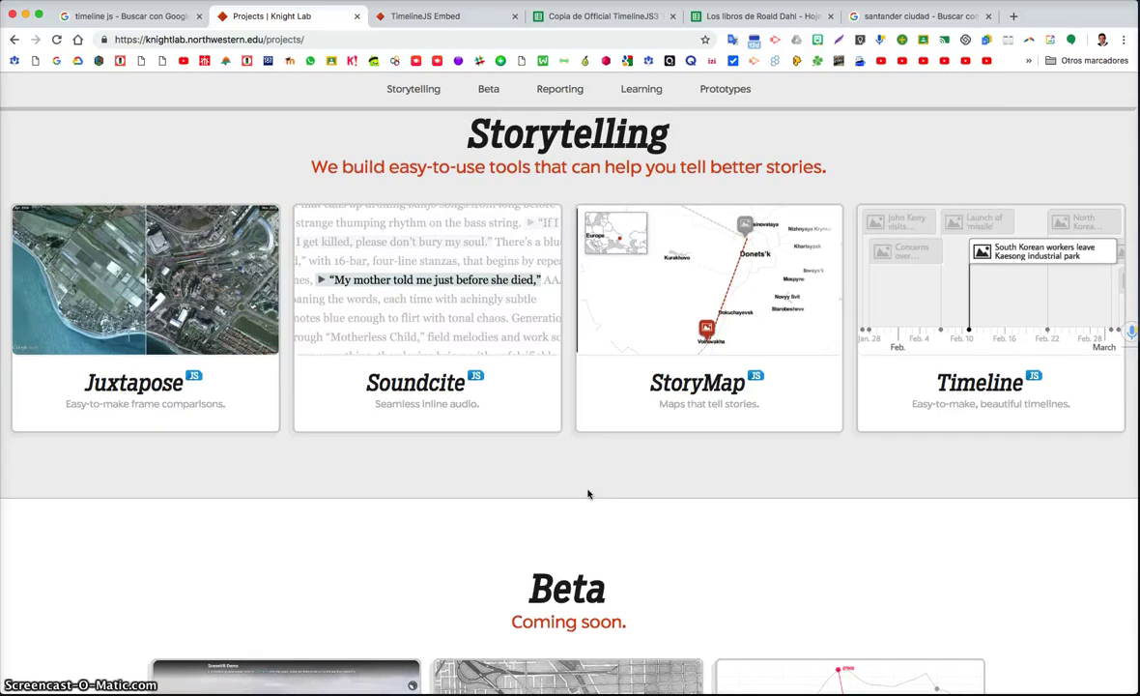
pyautogui.scroll(5, 606, 377)
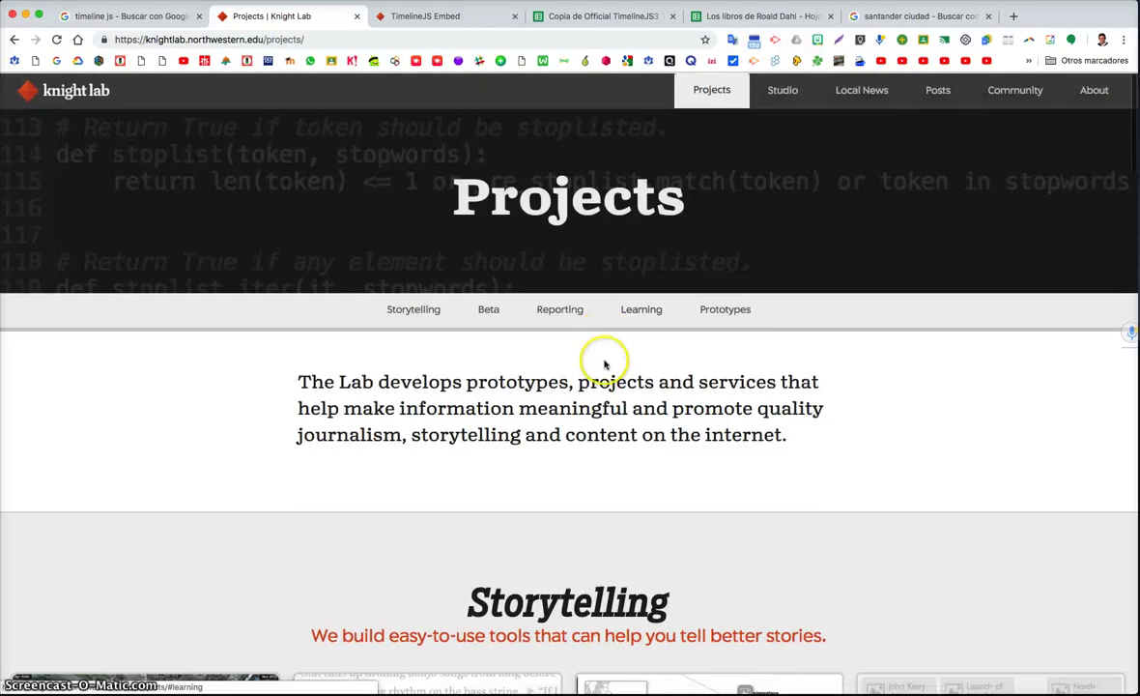
pyautogui.click(456, 19)
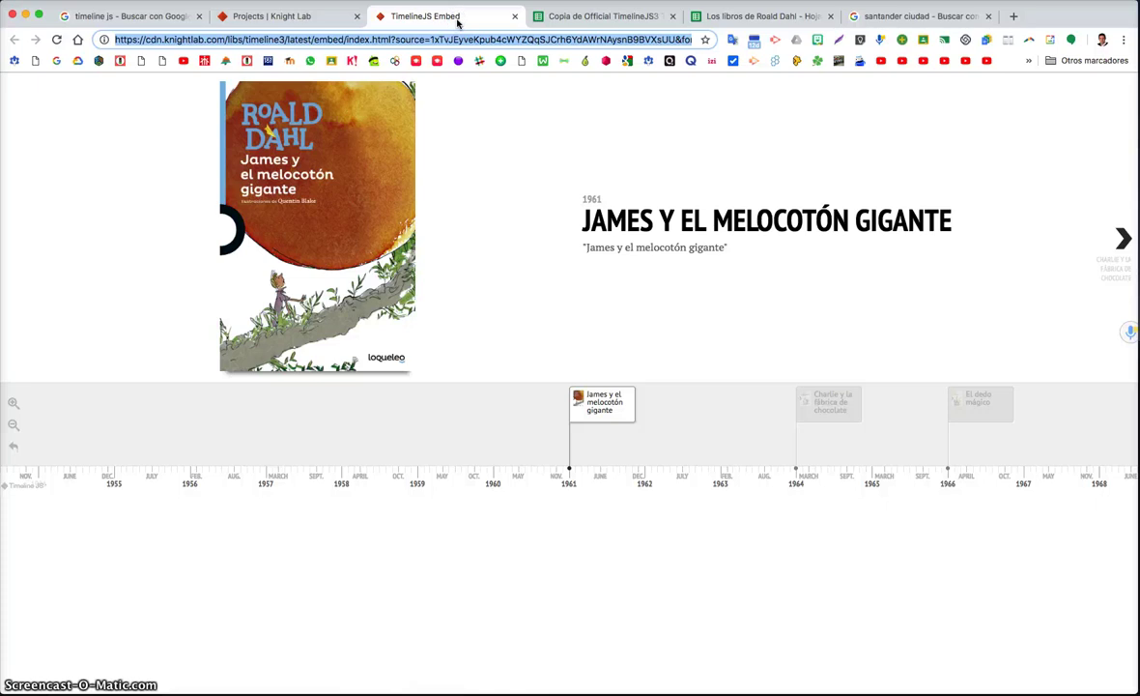